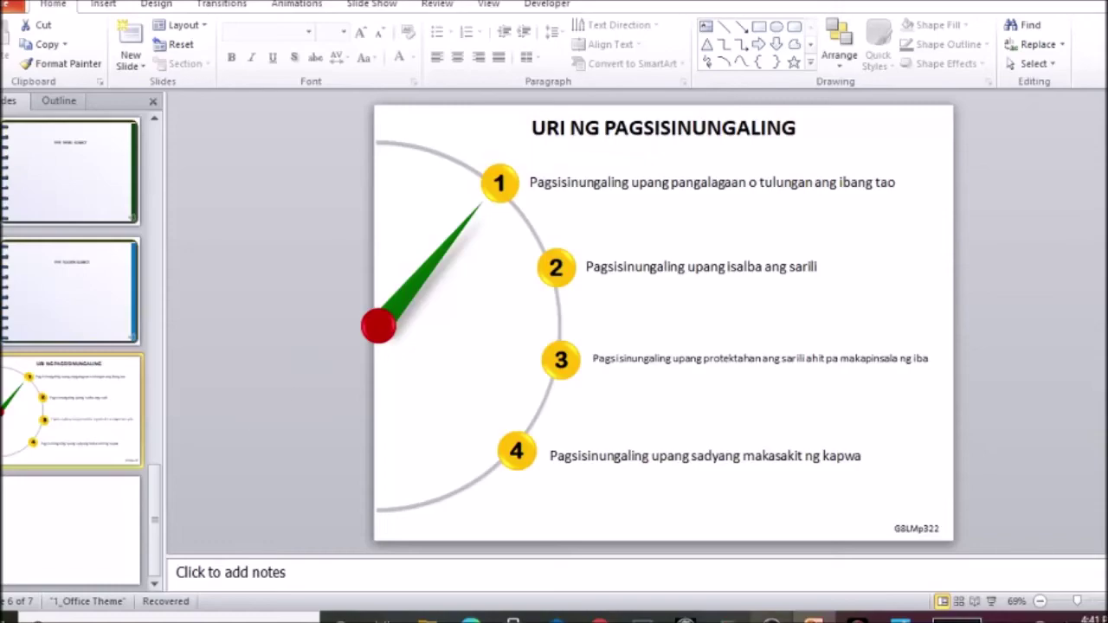
Preview the needle slide as a slide show, then end the show and return to blank slide 7.
{"action": "left_click", "coordinate": [991, 600]}
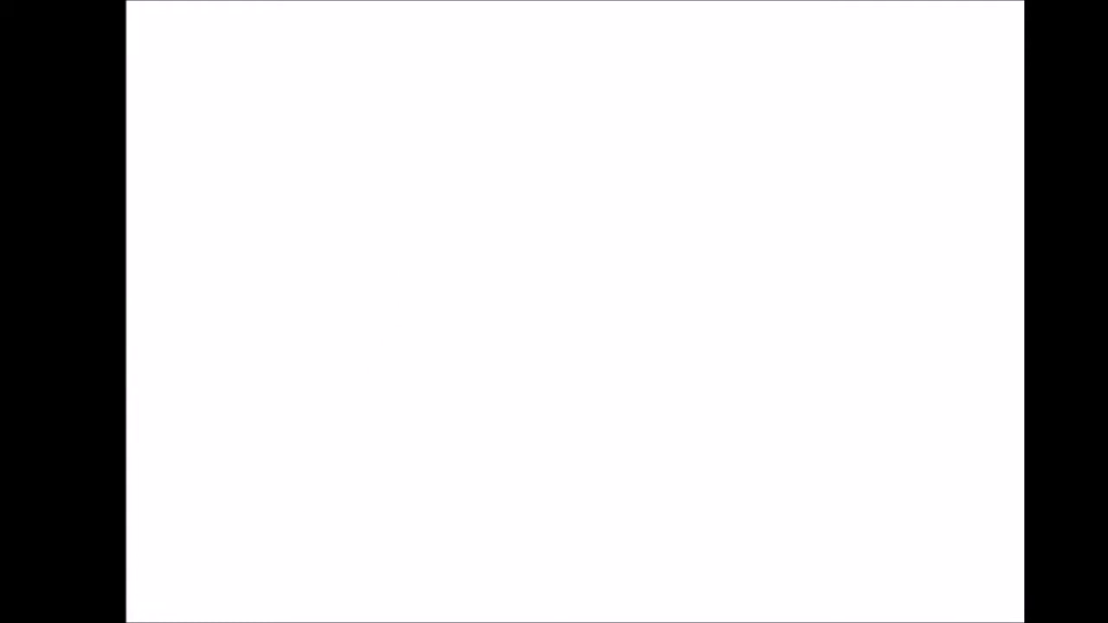
{"action": "right_click", "coordinate": [1103, 433]}
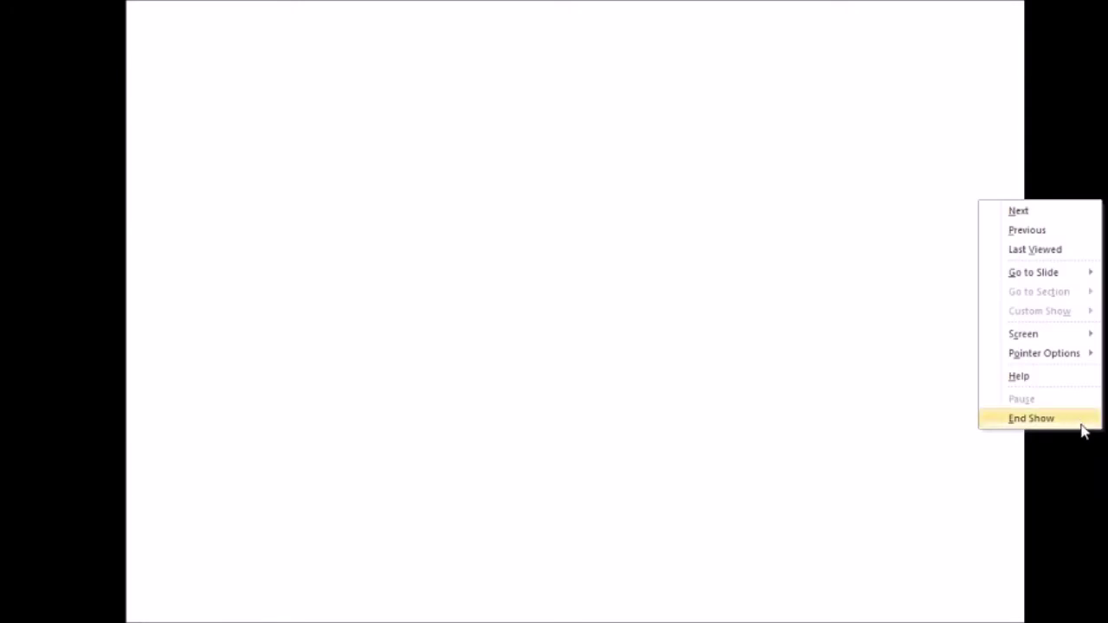
{"action": "left_click", "coordinate": [1066, 418]}
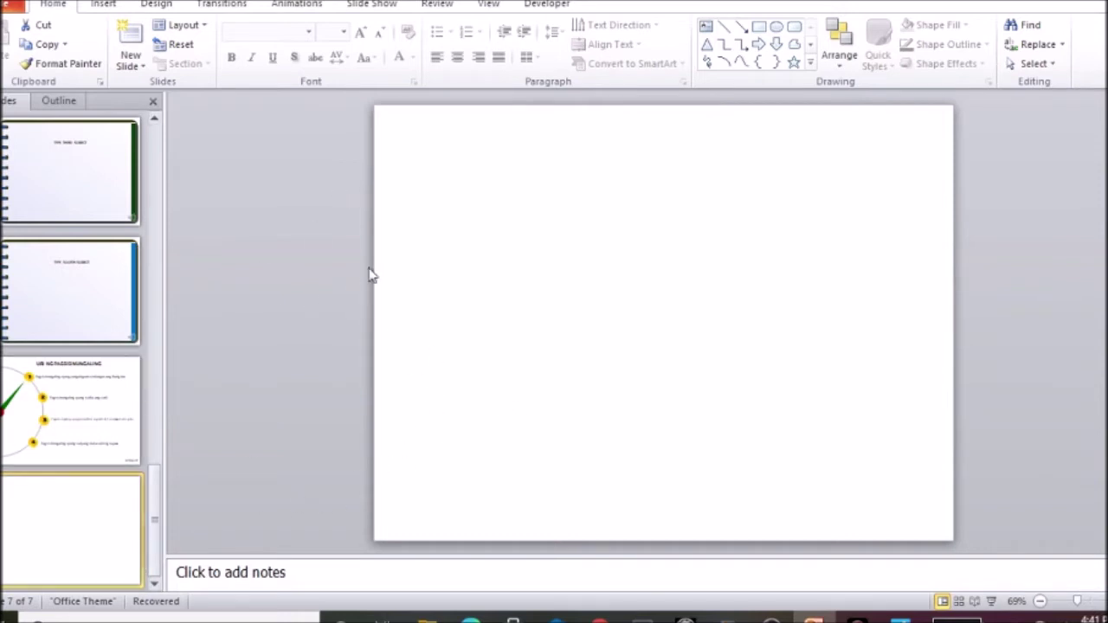
{"action": "left_click", "coordinate": [102, 7]}
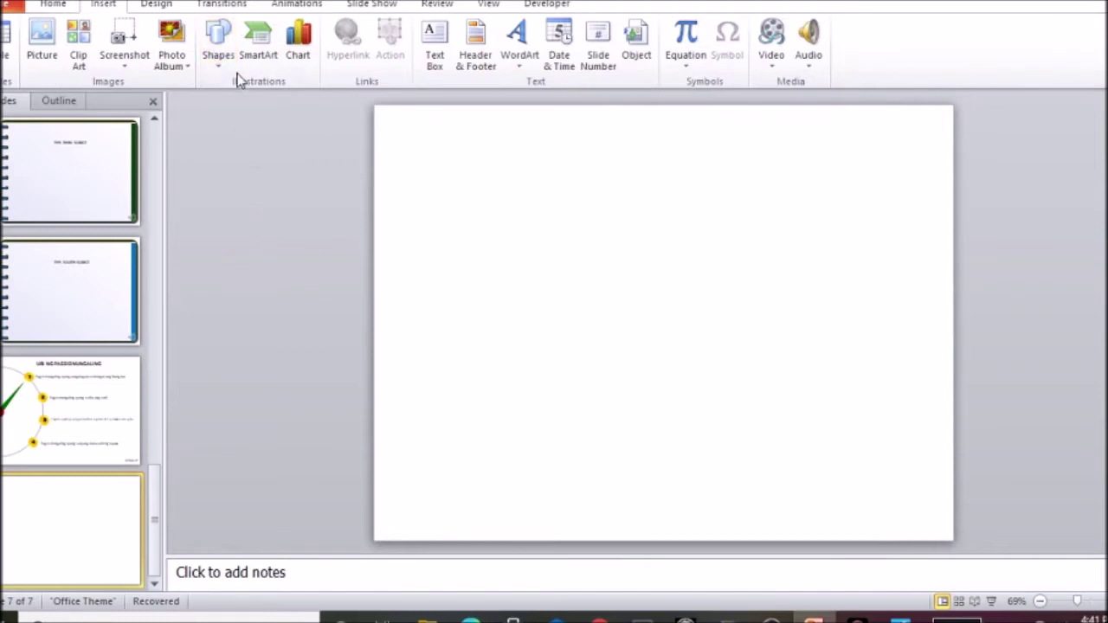
Draw an isosceles triangle and stretch it into a tall, thin needle near the slide's left side.
{"action": "left_click", "coordinate": [226, 61]}
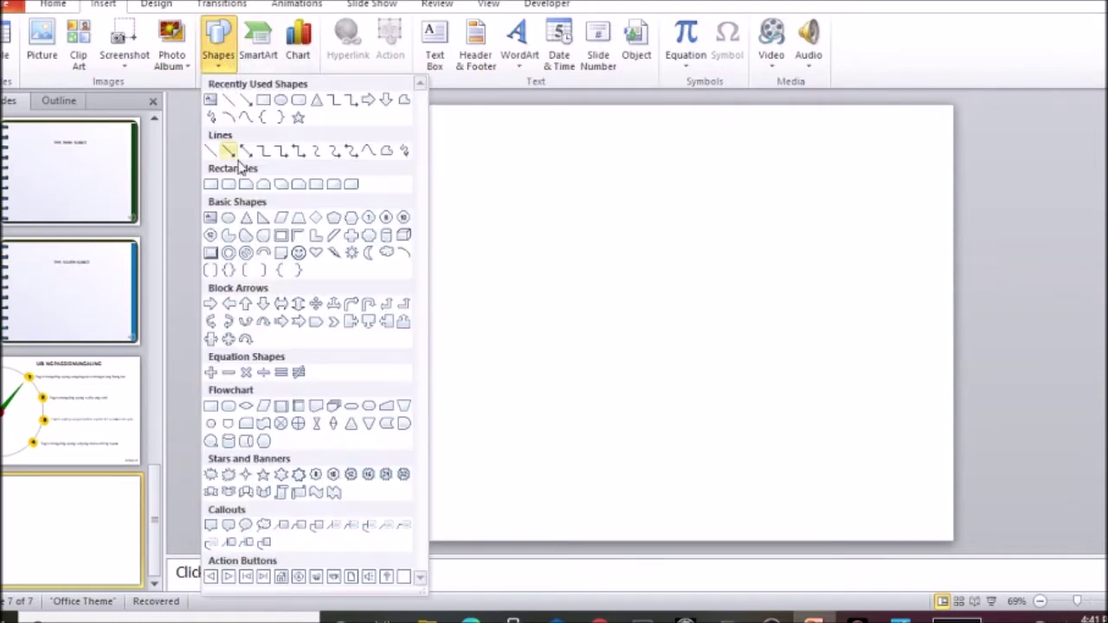
{"action": "left_click", "coordinate": [249, 218]}
{"action": "mouse_move", "coordinate": [456, 308]}
{"action": "left_mouse_down"}
{"action": "mouse_move", "coordinate": [524, 367]}
{"action": "mouse_move", "coordinate": [481, 417]}
{"action": "mouse_move", "coordinate": [473, 468]}
{"action": "left_mouse_up"}
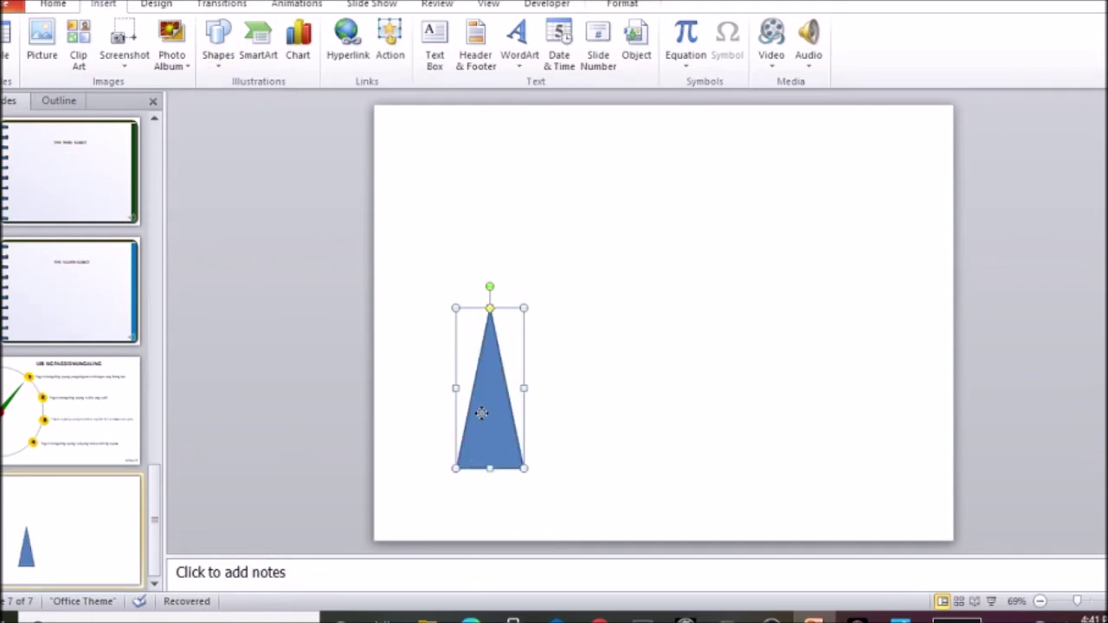
{"action": "left_click_drag", "start_coordinate": [482, 416], "coordinate": [399, 295]}
{"action": "mouse_move", "coordinate": [399, 343]}
{"action": "left_mouse_down"}
{"action": "mouse_move", "coordinate": [407, 317]}
{"action": "mouse_move", "coordinate": [437, 331]}
{"action": "mouse_move", "coordinate": [408, 336]}
{"action": "left_mouse_up"}
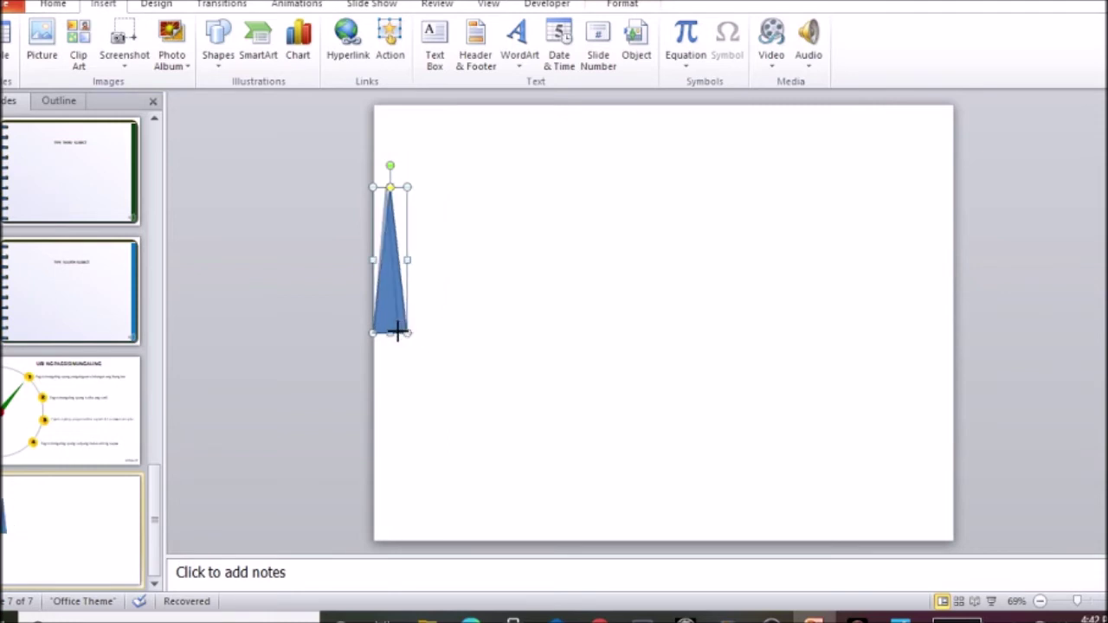
{"action": "left_click_drag", "start_coordinate": [391, 294], "coordinate": [440, 313]}
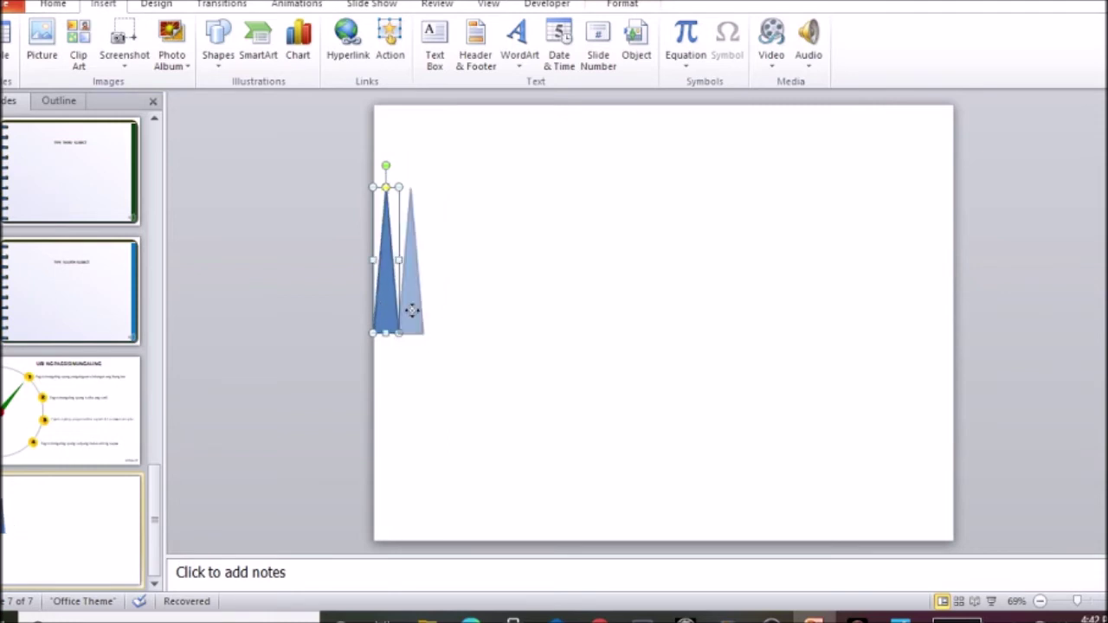
{"action": "left_click", "coordinate": [628, 5]}
Remove the triangle's outline, fill it dark green, and duplicate it with Ctrl+D.
{"action": "left_click", "coordinate": [639, 48]}
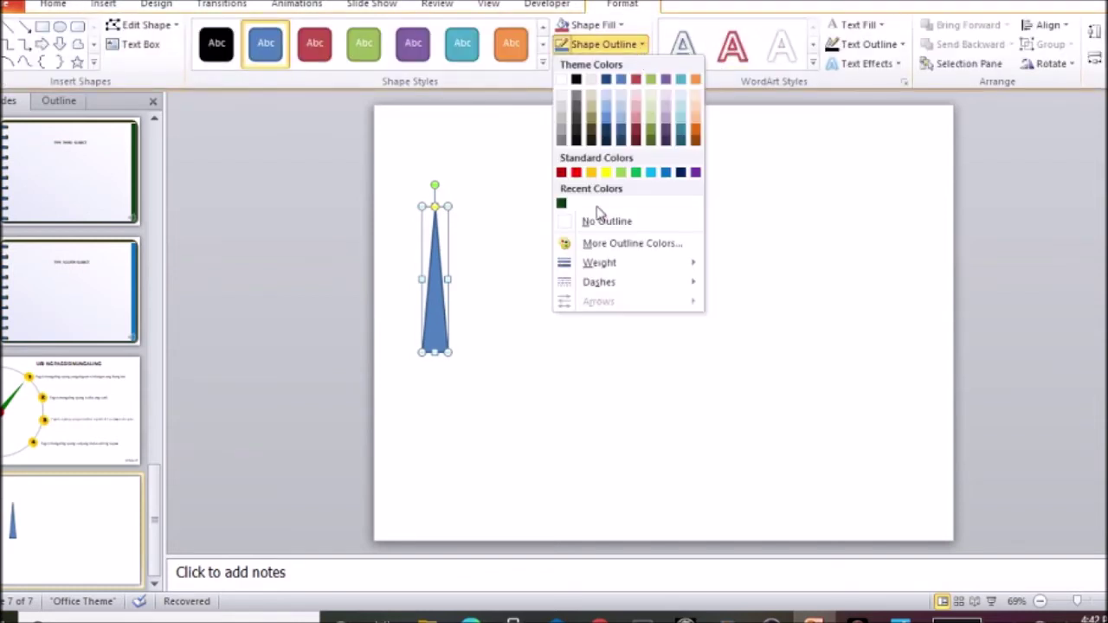
{"action": "left_click", "coordinate": [600, 219]}
{"action": "left_click", "coordinate": [623, 27]}
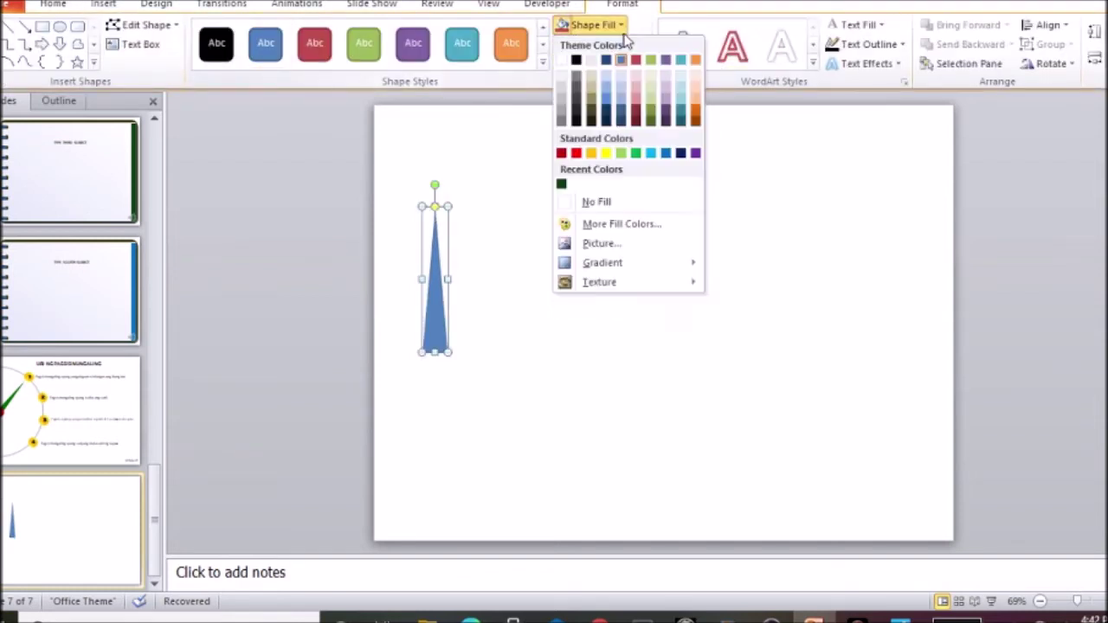
{"action": "left_click", "coordinate": [560, 184]}
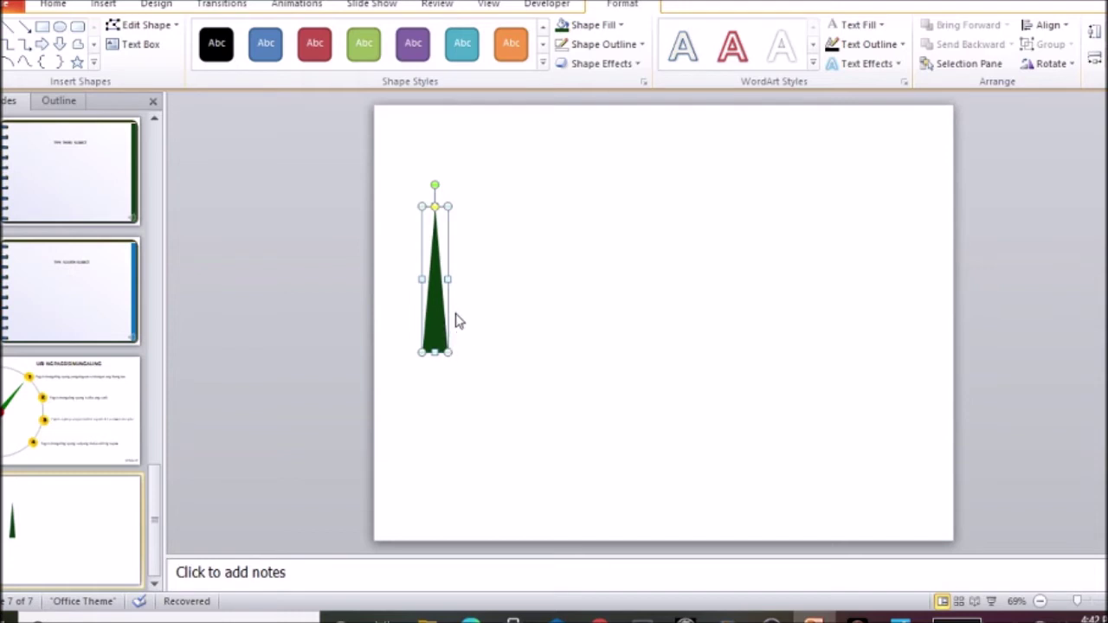
{"action": "key", "text": "ctrl+d"}
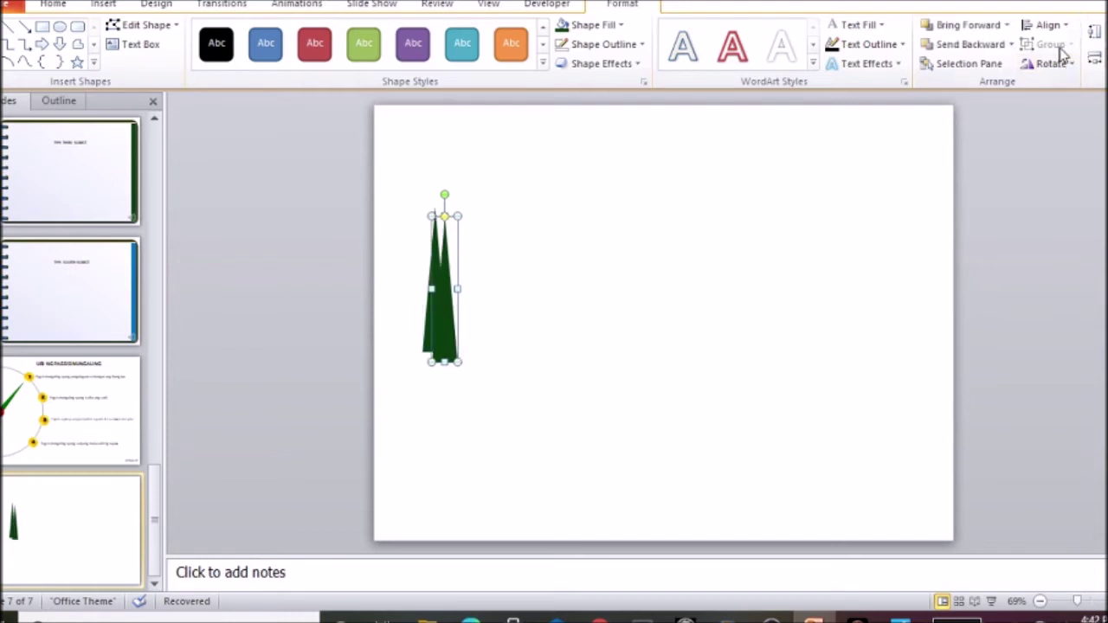
Flip the copy vertically, set it below the green triangle as a diamond, and give it no fill.
{"action": "left_click", "coordinate": [1072, 66]}
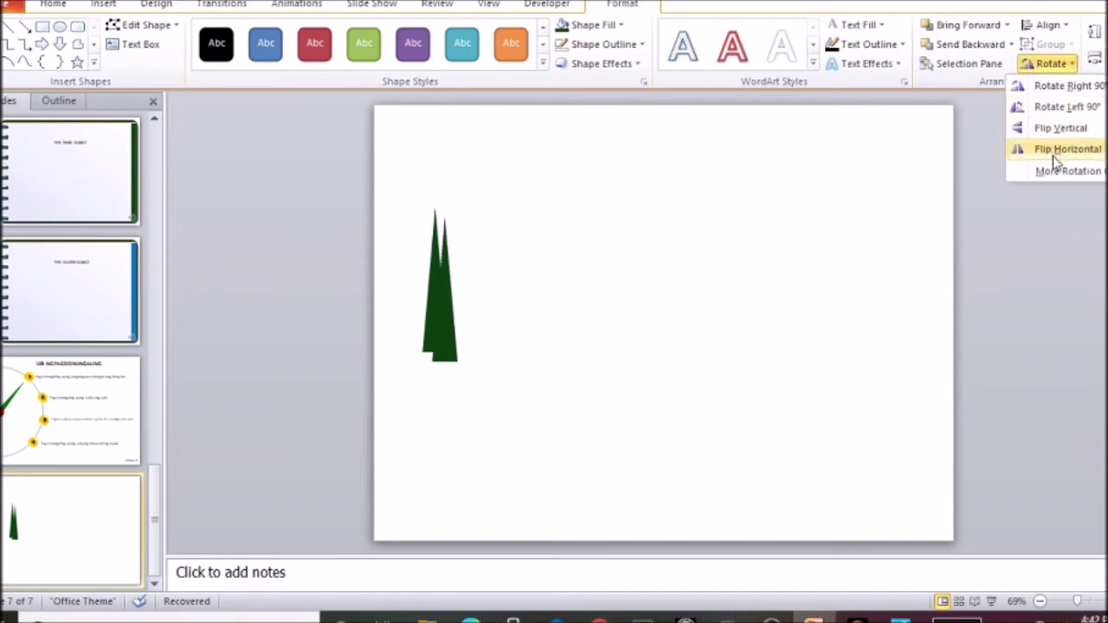
{"action": "left_click", "coordinate": [1060, 130]}
{"action": "mouse_move", "coordinate": [446, 253]}
{"action": "left_mouse_down"}
{"action": "mouse_move", "coordinate": [430, 362]}
{"action": "mouse_move", "coordinate": [438, 379]}
{"action": "left_mouse_up"}
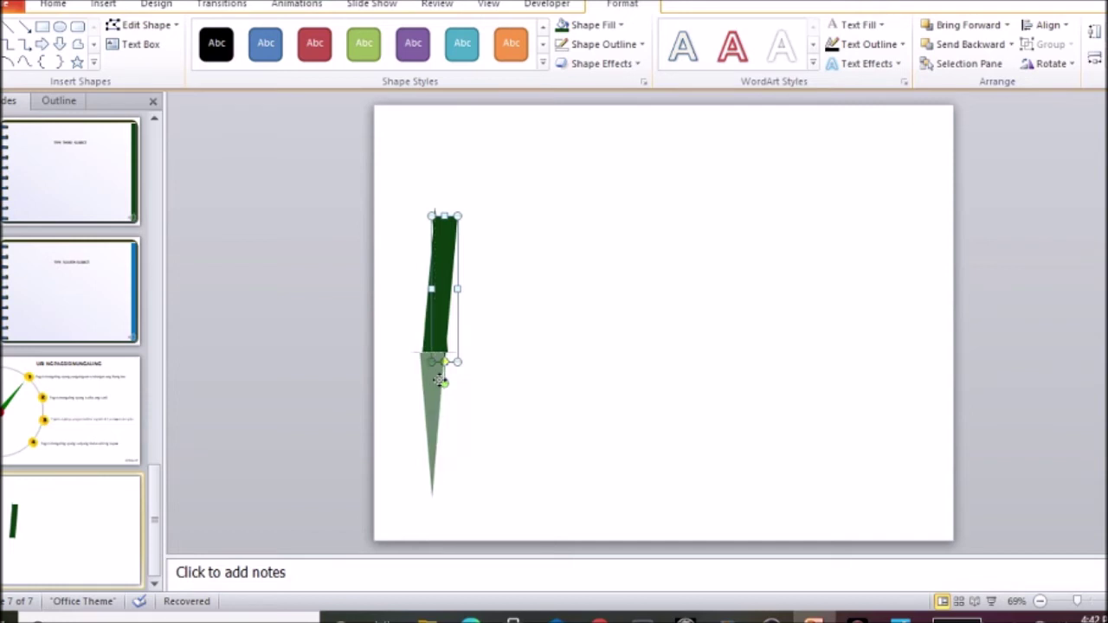
{"action": "left_click_drag", "start_coordinate": [439, 379], "coordinate": [442, 383]}
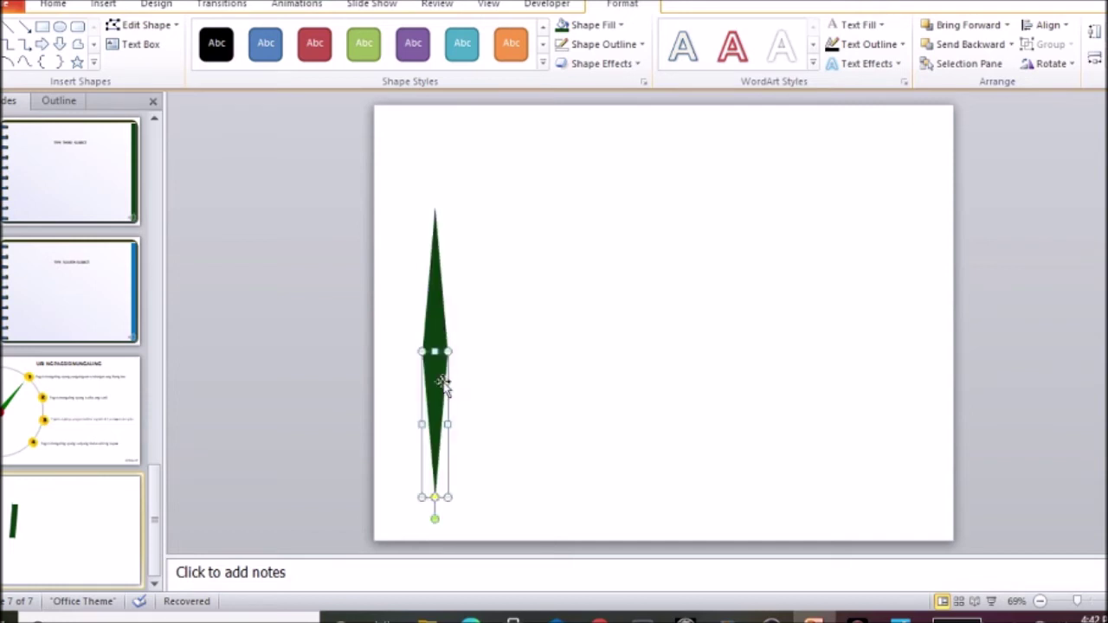
{"action": "left_click", "coordinate": [619, 25]}
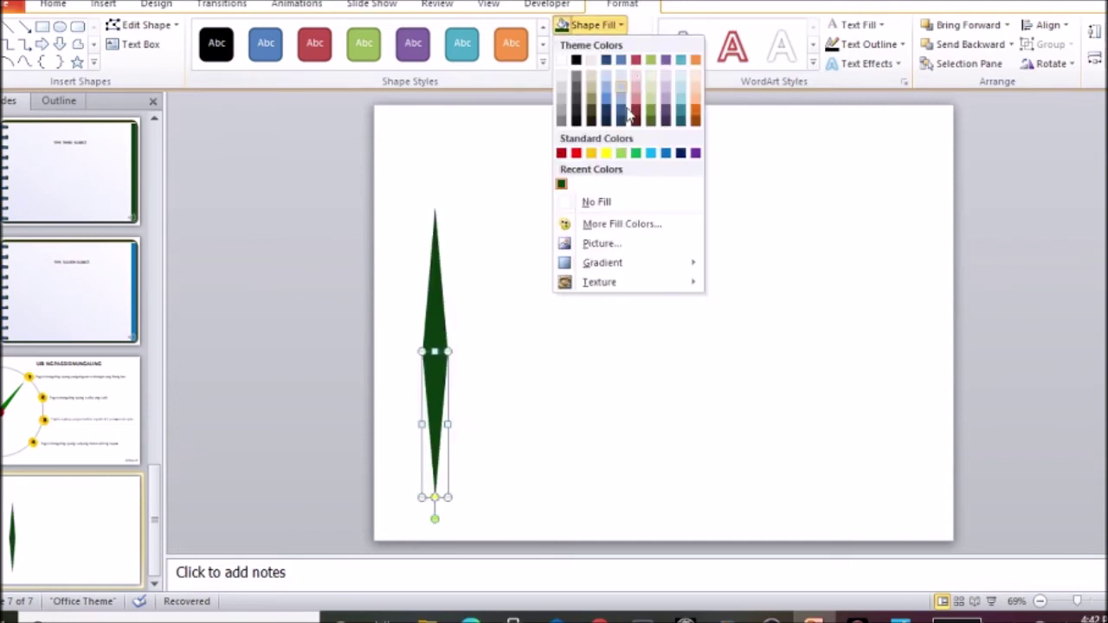
{"action": "left_click", "coordinate": [595, 201]}
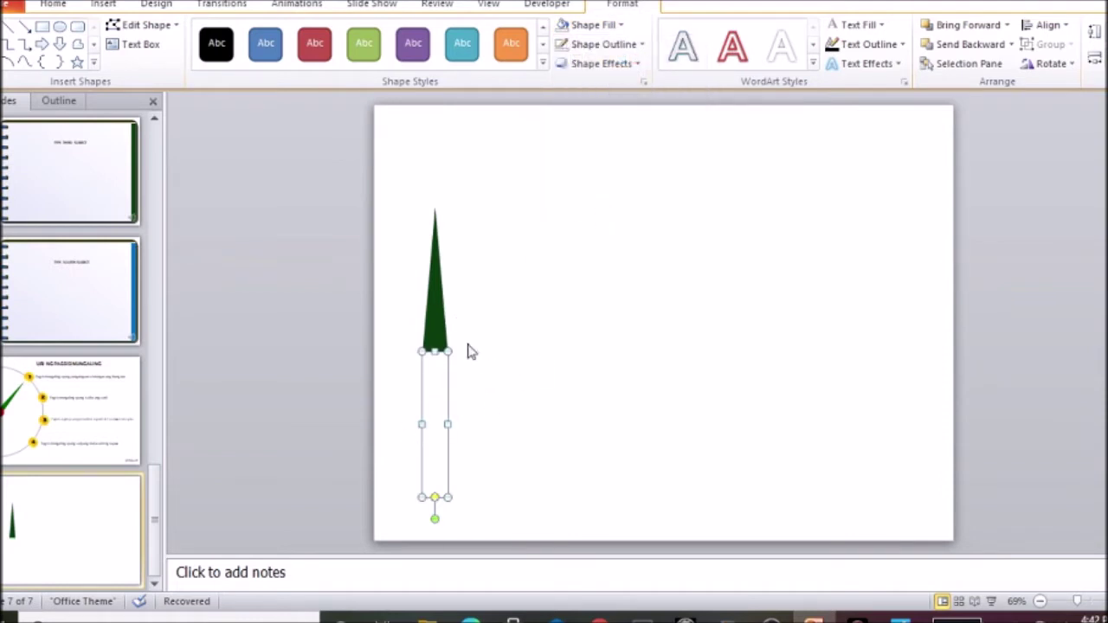
{"action": "left_click", "coordinate": [103, 4]}
Insert a small circle and move it onto the triangle's base.
{"action": "left_click", "coordinate": [218, 45]}
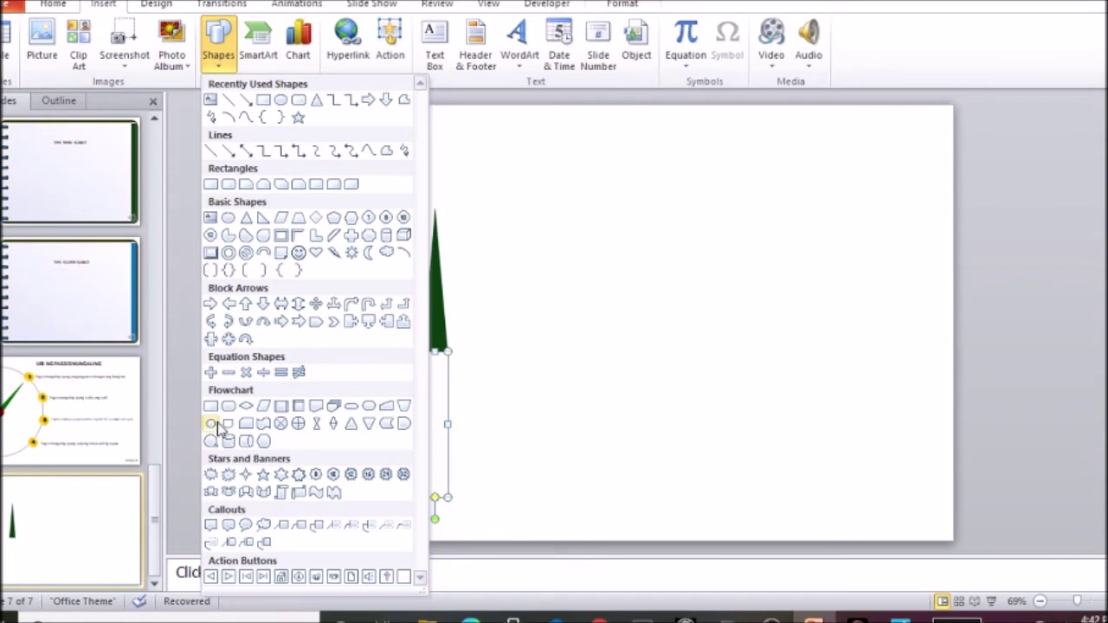
{"action": "left_click", "coordinate": [213, 423]}
{"action": "left_click", "coordinate": [511, 349]}
{"action": "mouse_move", "coordinate": [529, 367]}
{"action": "left_mouse_down"}
{"action": "mouse_move", "coordinate": [427, 345]}
{"action": "mouse_move", "coordinate": [454, 375]}
{"action": "left_mouse_up"}
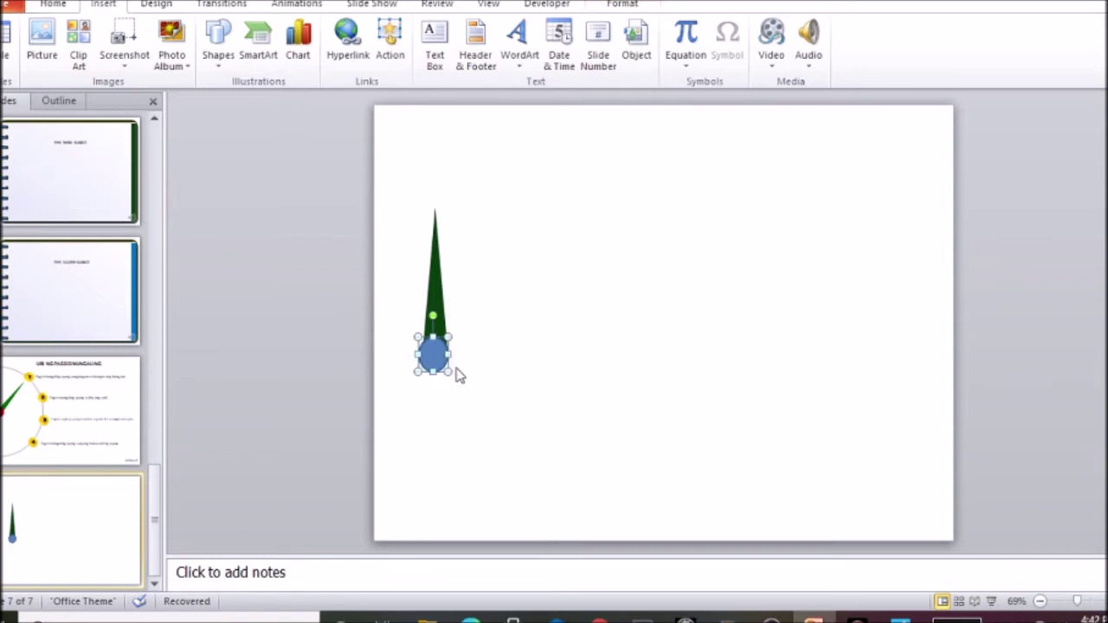
{"action": "key", "text": "ctrl+z"}
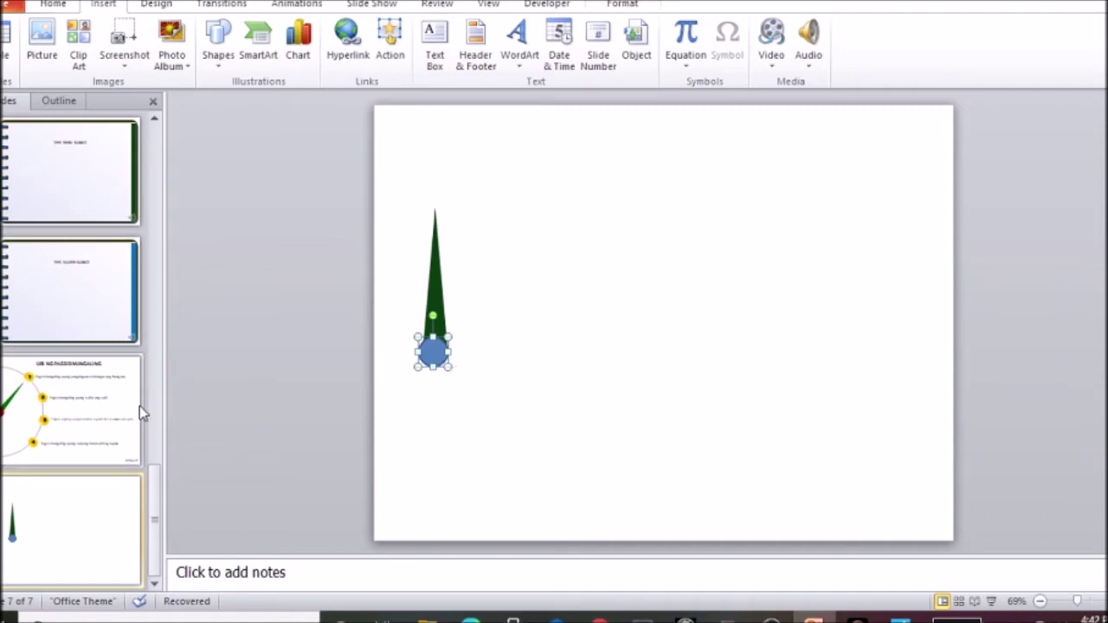
Enlarge the circle slightly, remove its outline and fill it red.
{"action": "left_click", "coordinate": [631, 6]}
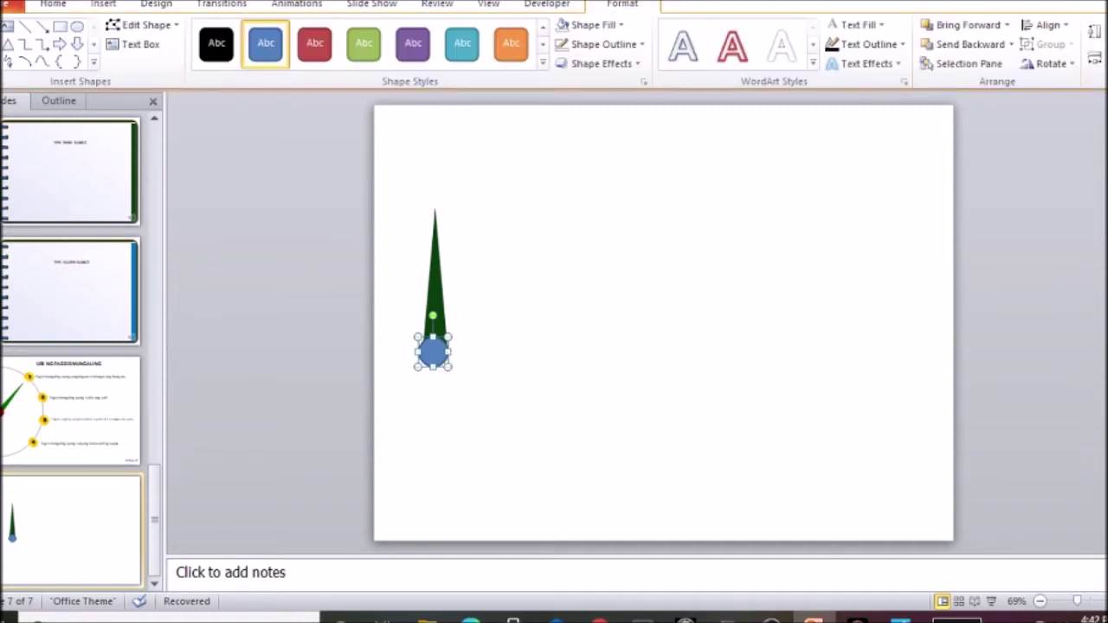
{"action": "left_click", "coordinate": [1104, 24]}
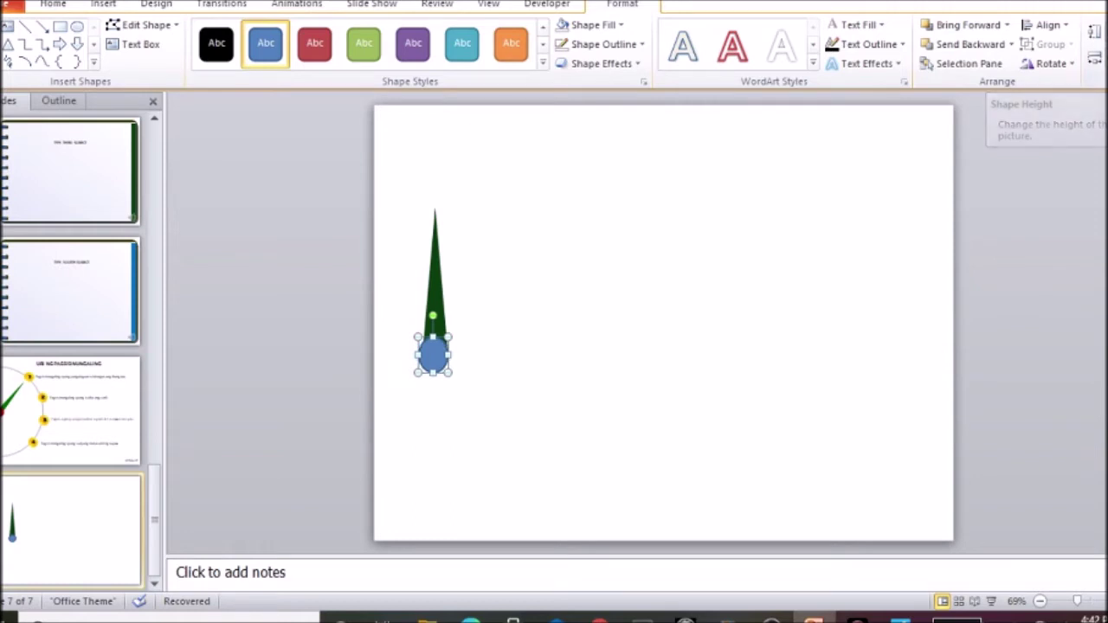
{"action": "left_click", "coordinate": [1104, 43]}
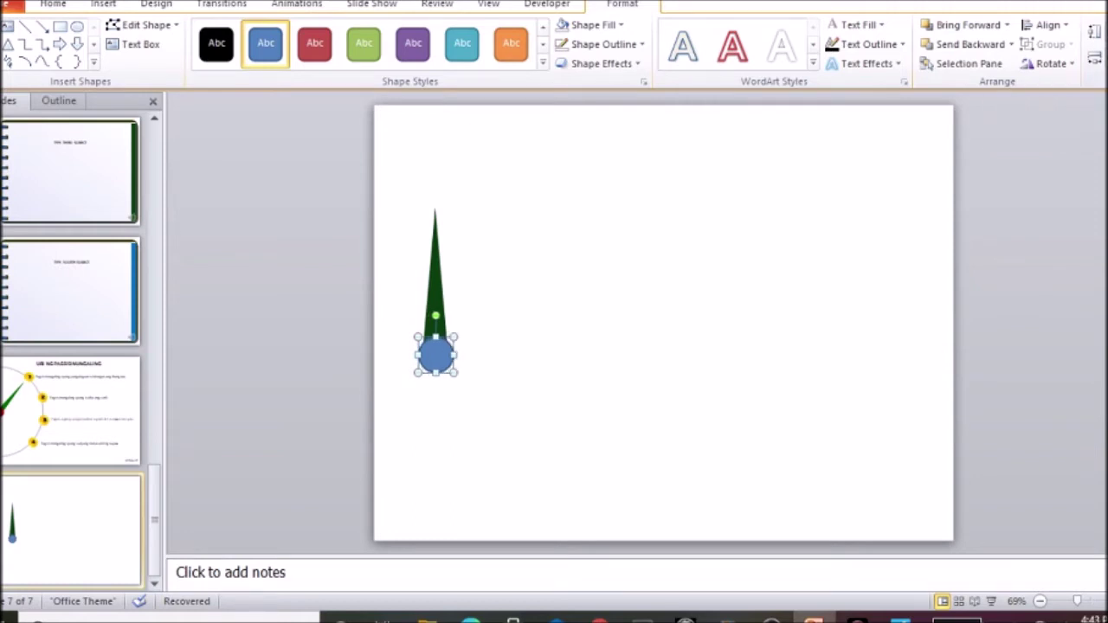
{"action": "left_click", "coordinate": [638, 47]}
{"action": "left_click", "coordinate": [589, 223]}
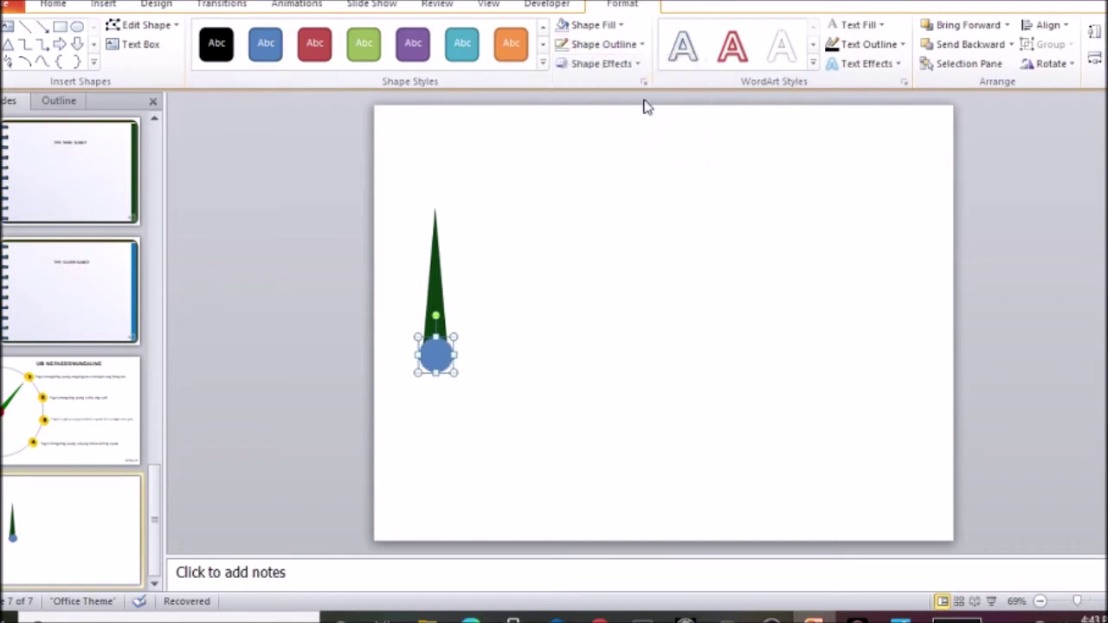
{"action": "left_click", "coordinate": [621, 25]}
{"action": "left_click", "coordinate": [576, 153]}
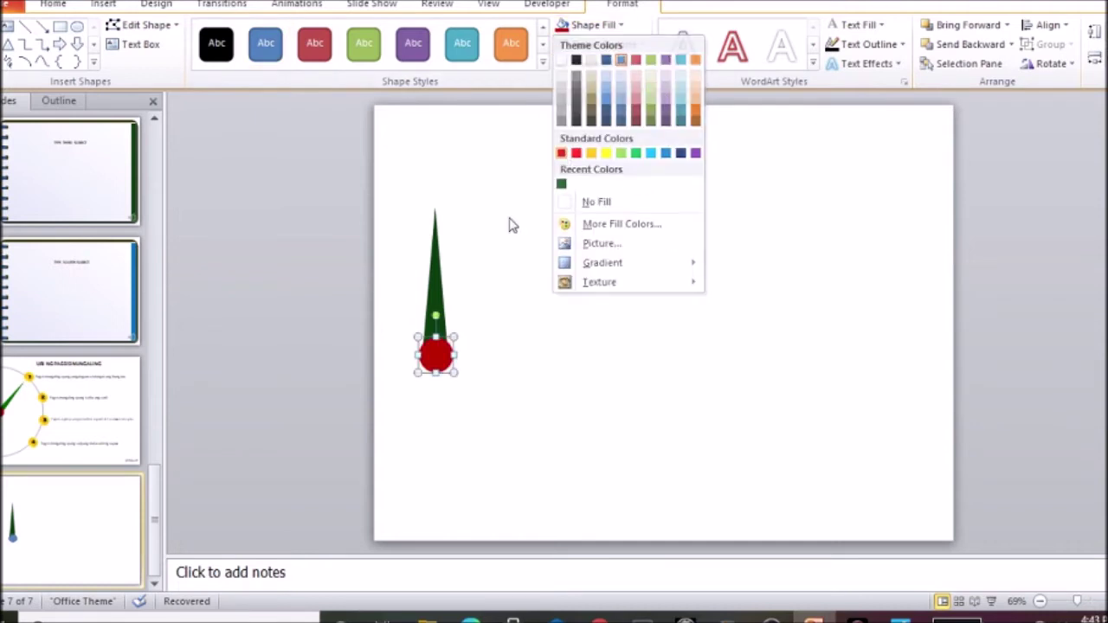
Nudge and drag the red circle until it is centred on the needle's base.
{"action": "left_click", "coordinate": [534, 315]}
{"action": "left_click", "coordinate": [441, 359]}
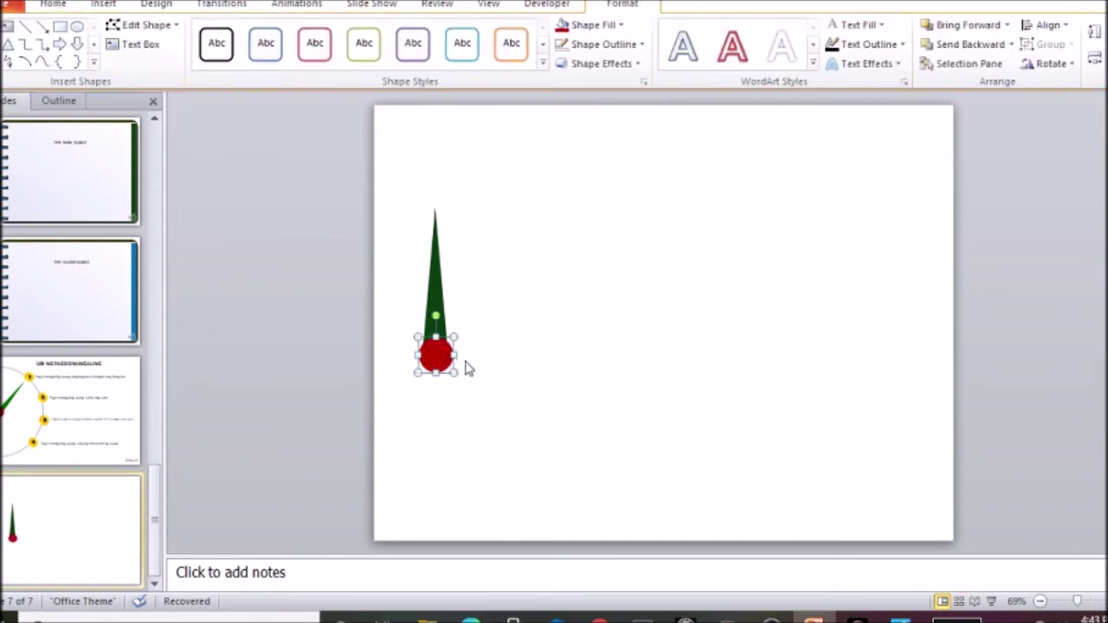
{"action": "key", "text": "Left"}
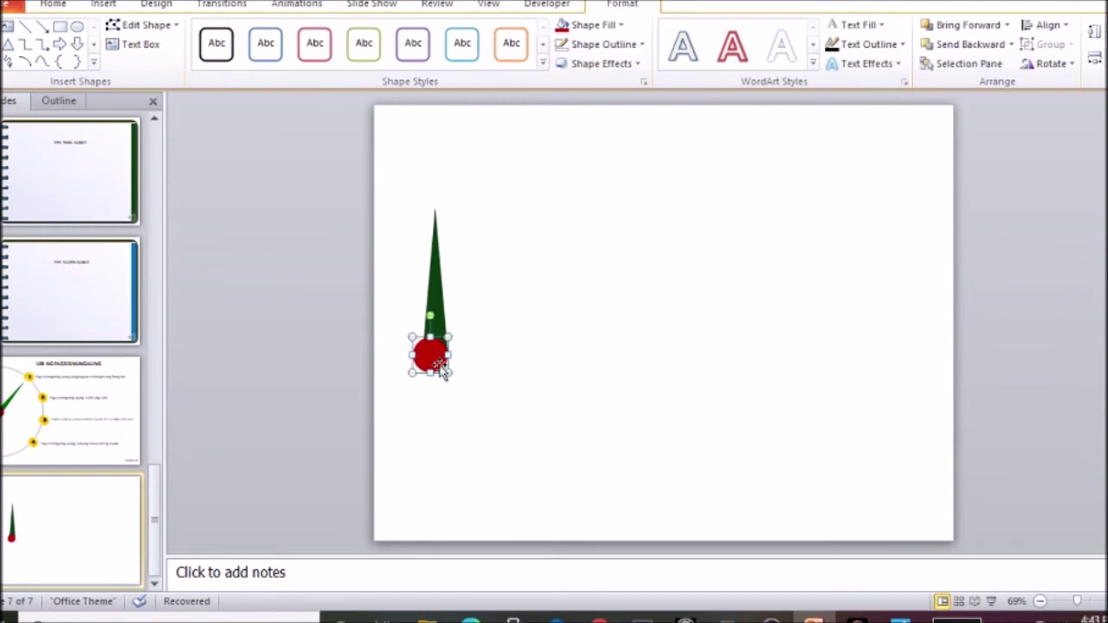
{"action": "key", "text": "Right"}
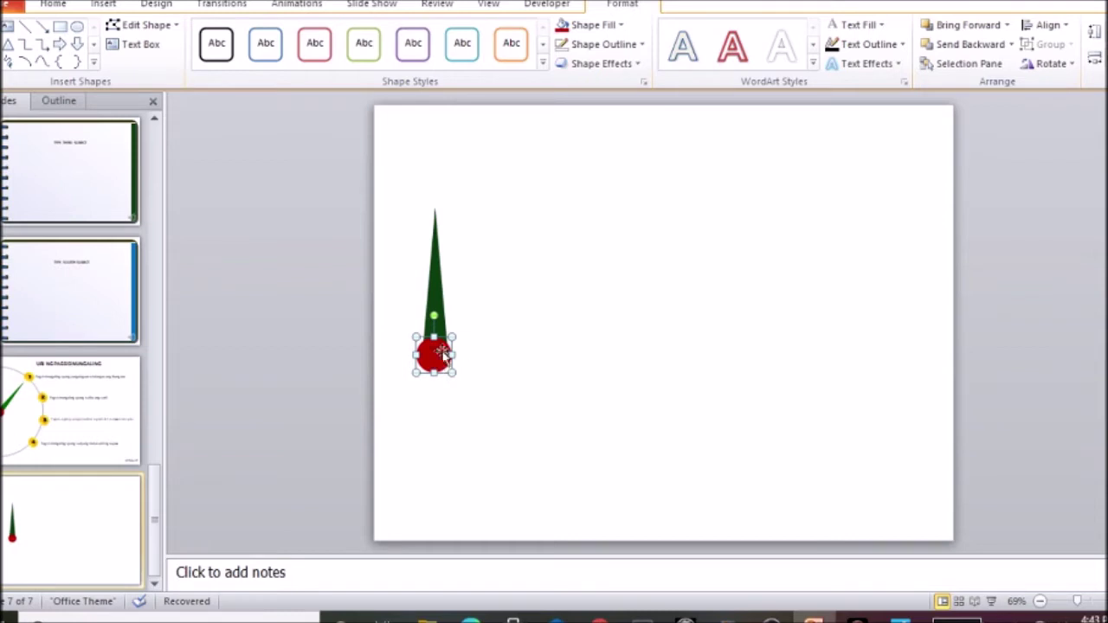
{"action": "mouse_move", "coordinate": [436, 355]}
{"action": "left_mouse_down"}
{"action": "mouse_move", "coordinate": [441, 363]}
{"action": "mouse_move", "coordinate": [437, 351]}
{"action": "left_mouse_up"}
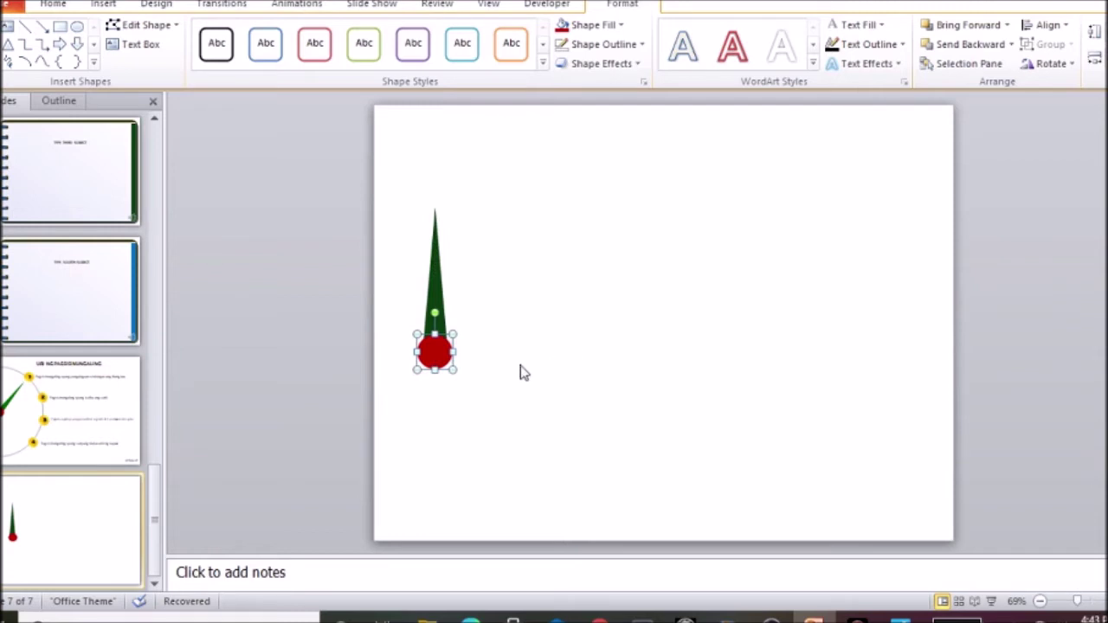
{"action": "left_click", "coordinate": [541, 350]}
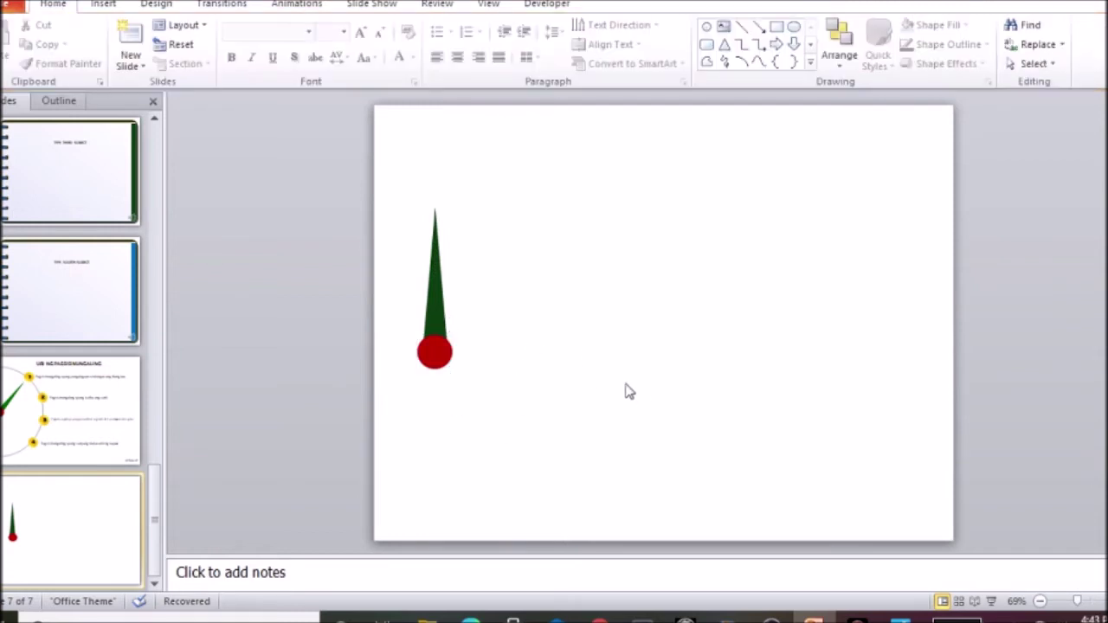
Group the invisible tall rectangle, the red circle and the green needle.
{"action": "left_click", "coordinate": [432, 390]}
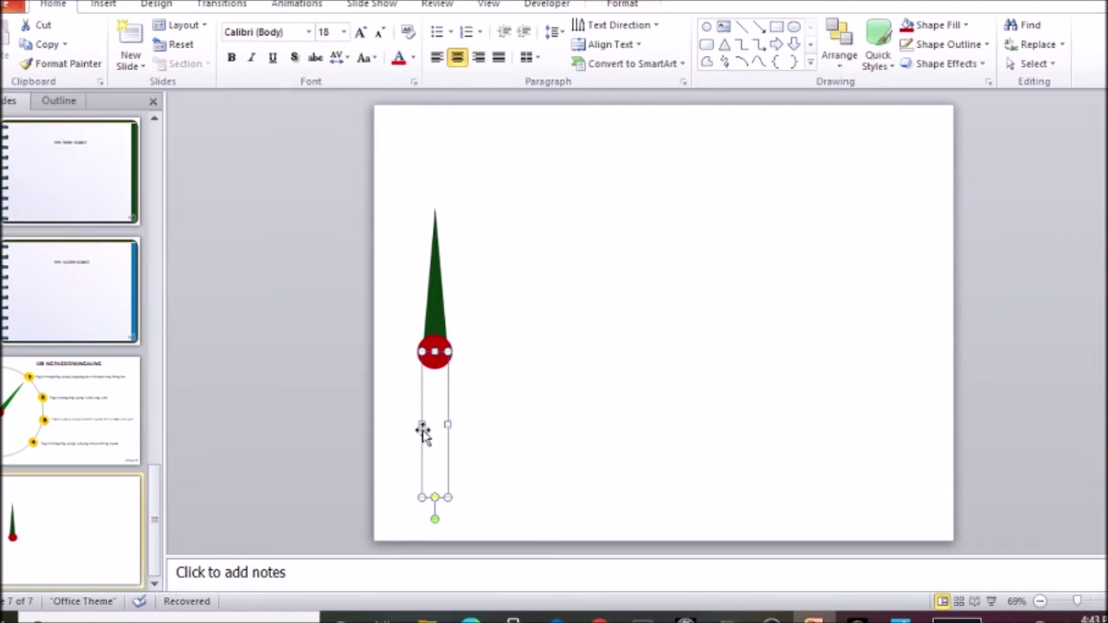
{"action": "left_click", "coordinate": [434, 344], "text": "shift"}
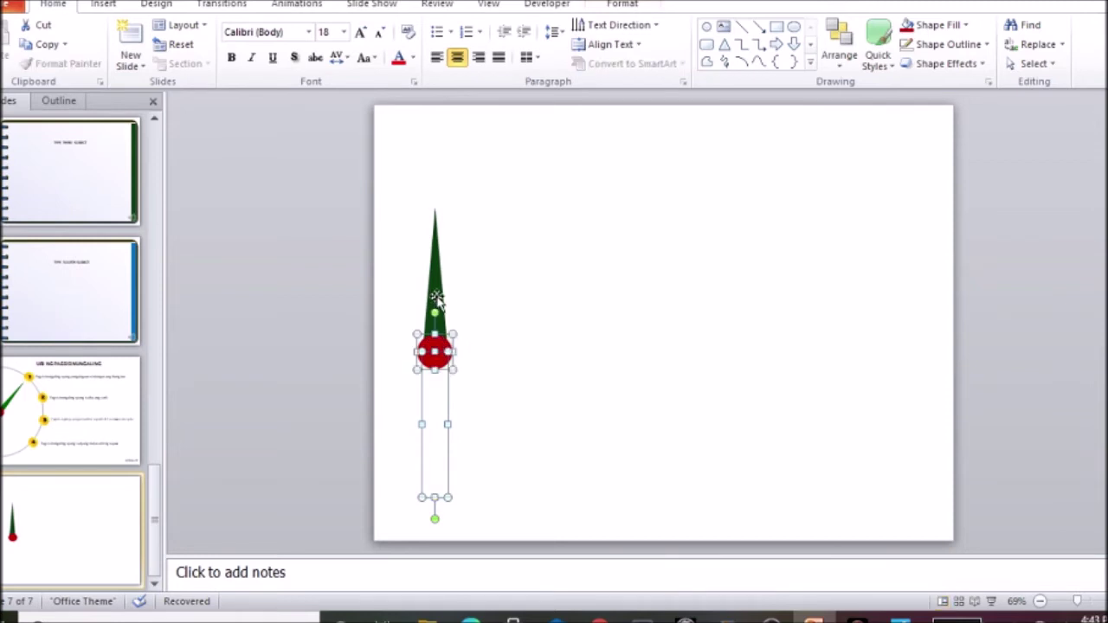
{"action": "left_click", "coordinate": [436, 299], "text": "shift"}
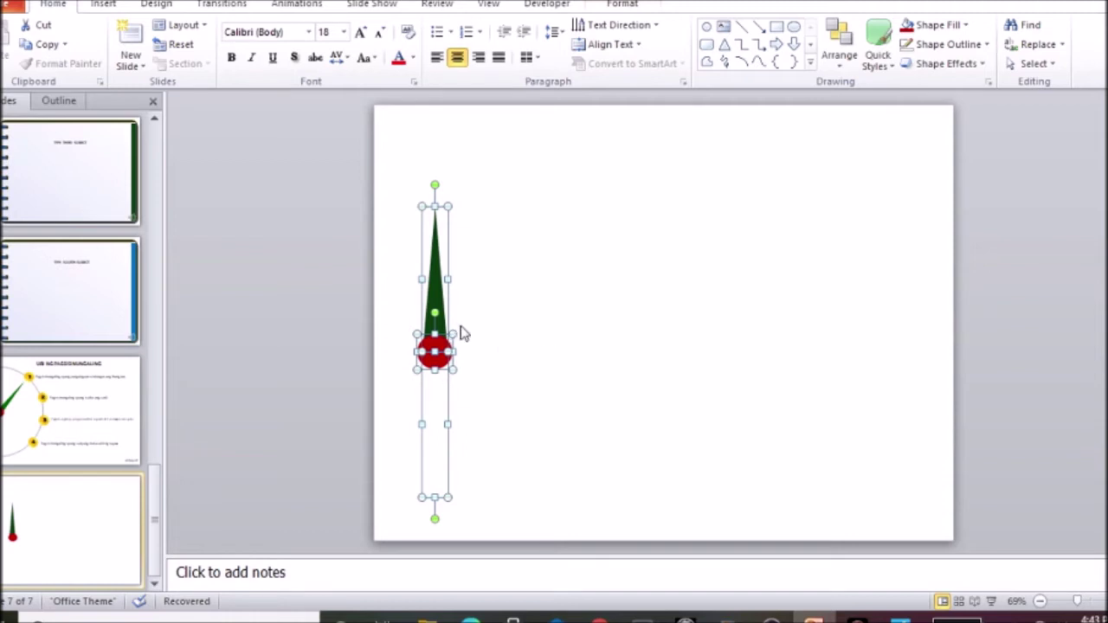
{"action": "key", "text": "ctrl+g"}
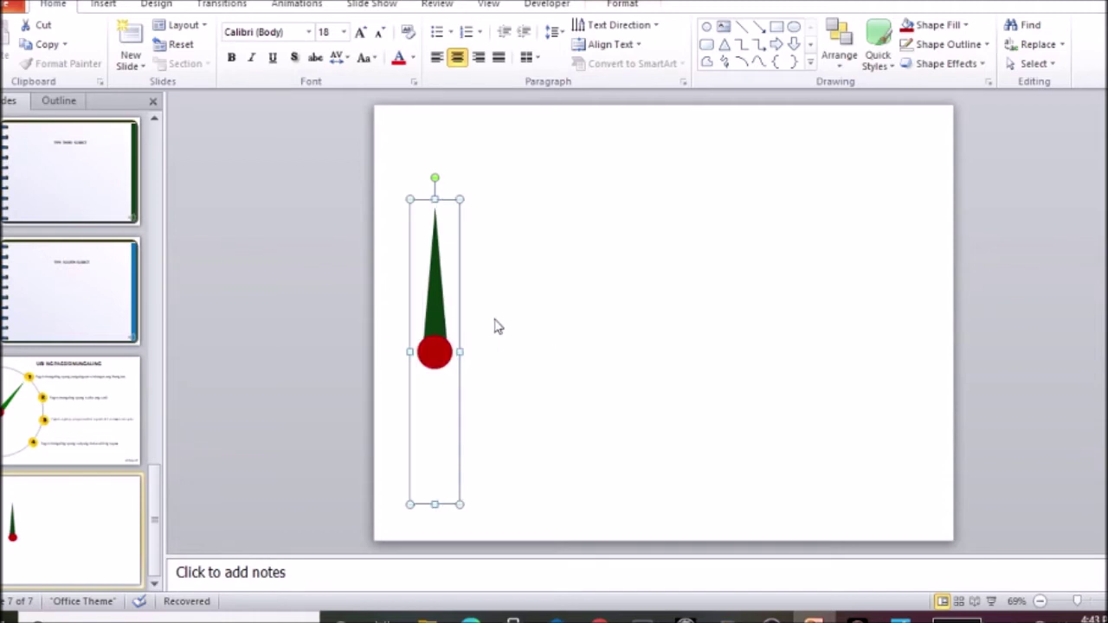
Move the needle group to the slide's left edge and align it middle vertically.
{"action": "left_click_drag", "start_coordinate": [438, 307], "coordinate": [374, 312]}
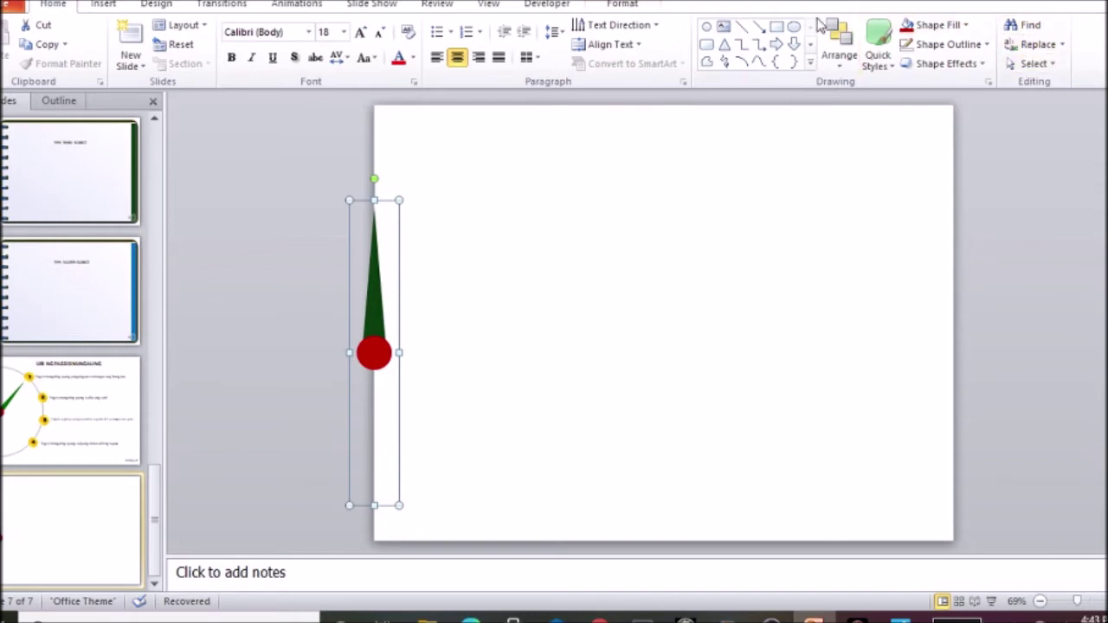
{"action": "left_click", "coordinate": [634, 4]}
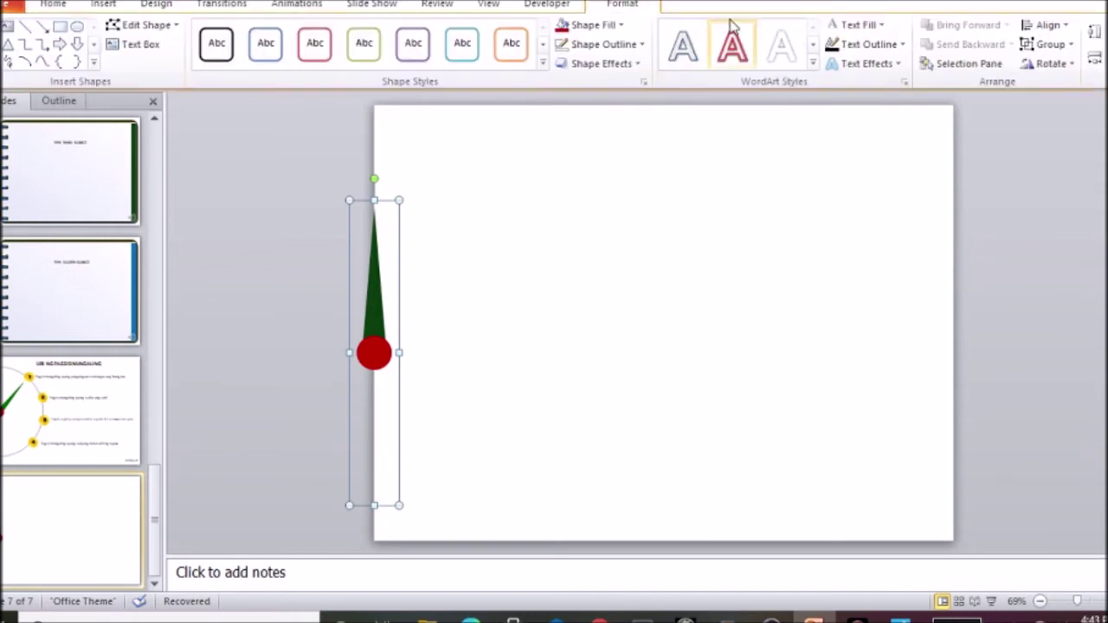
{"action": "left_click", "coordinate": [1047, 25]}
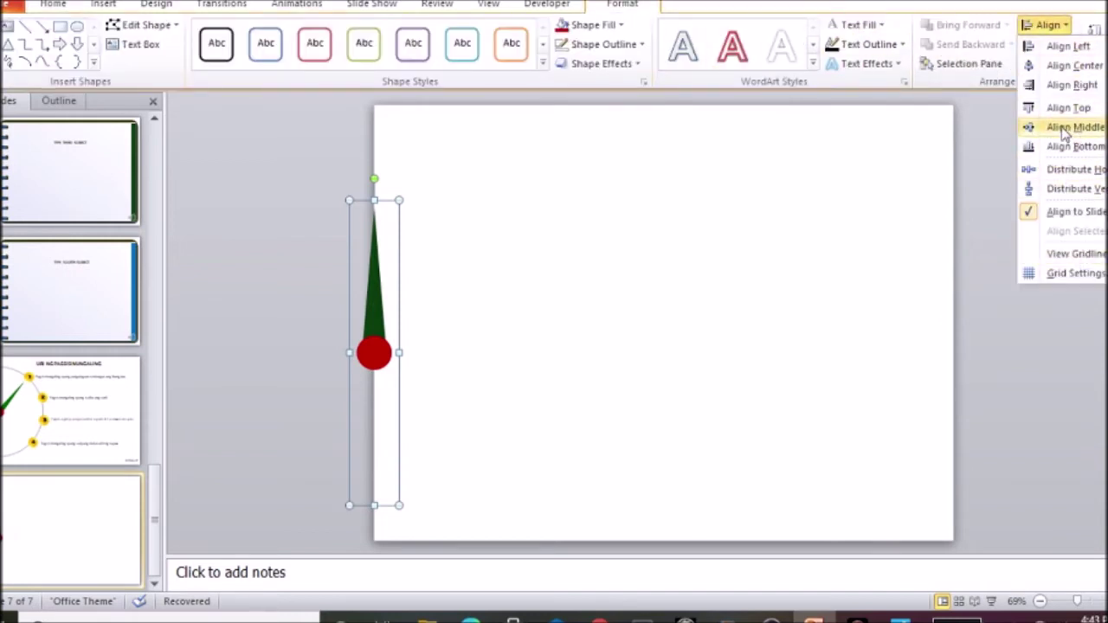
{"action": "left_click", "coordinate": [1071, 127]}
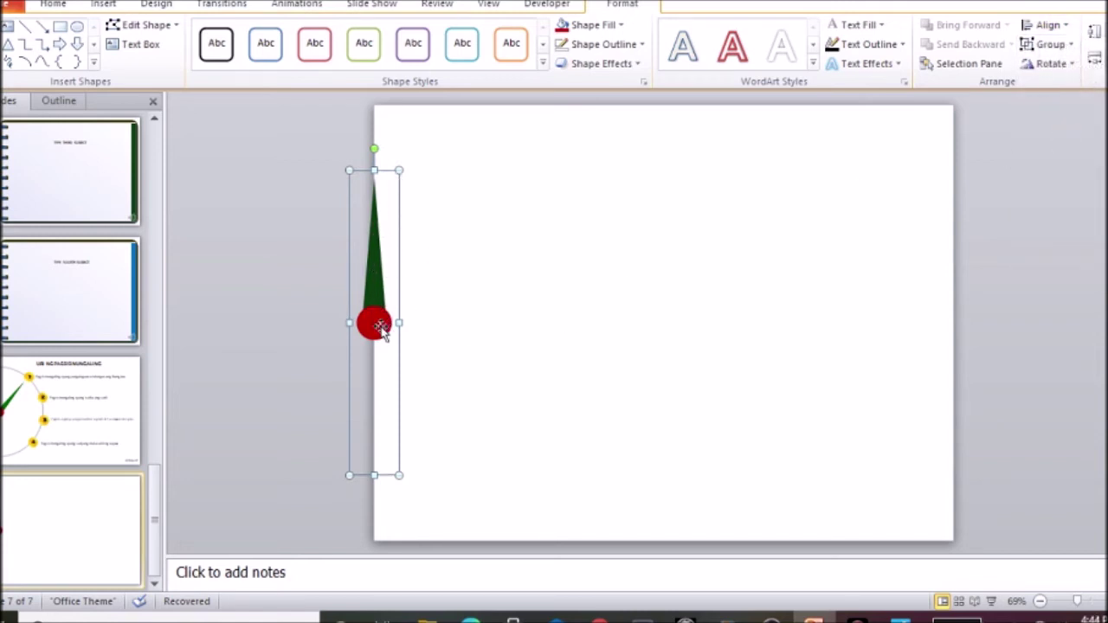
Rotate the needle group clockwise to lean right and give the red circle a preset 3D effect.
{"action": "left_click_drag", "start_coordinate": [377, 150], "coordinate": [471, 216]}
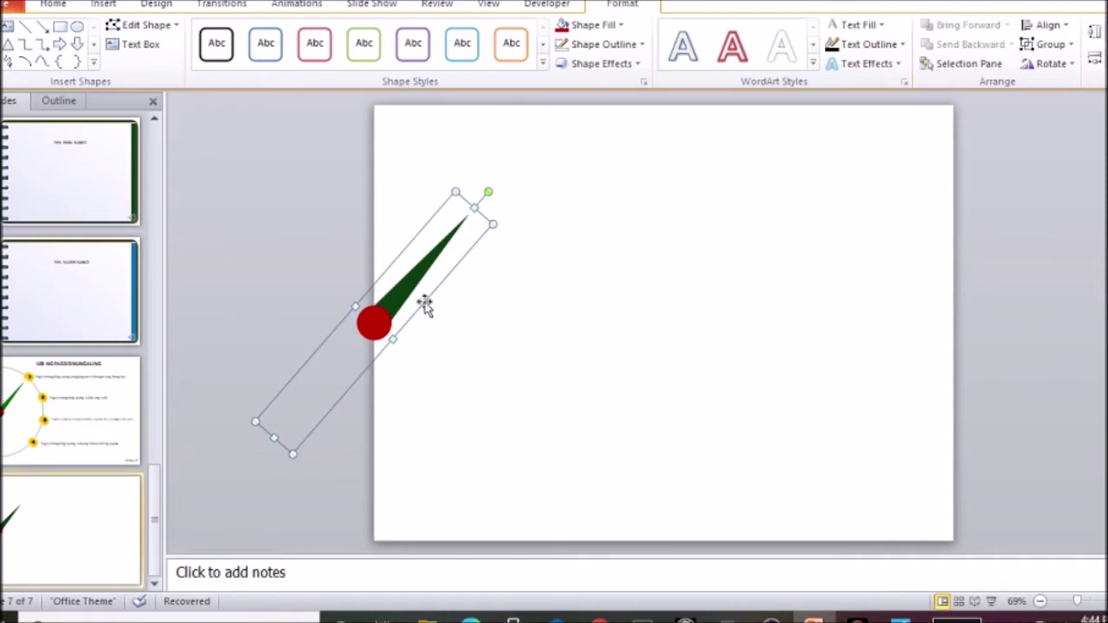
{"action": "left_click", "coordinate": [386, 330]}
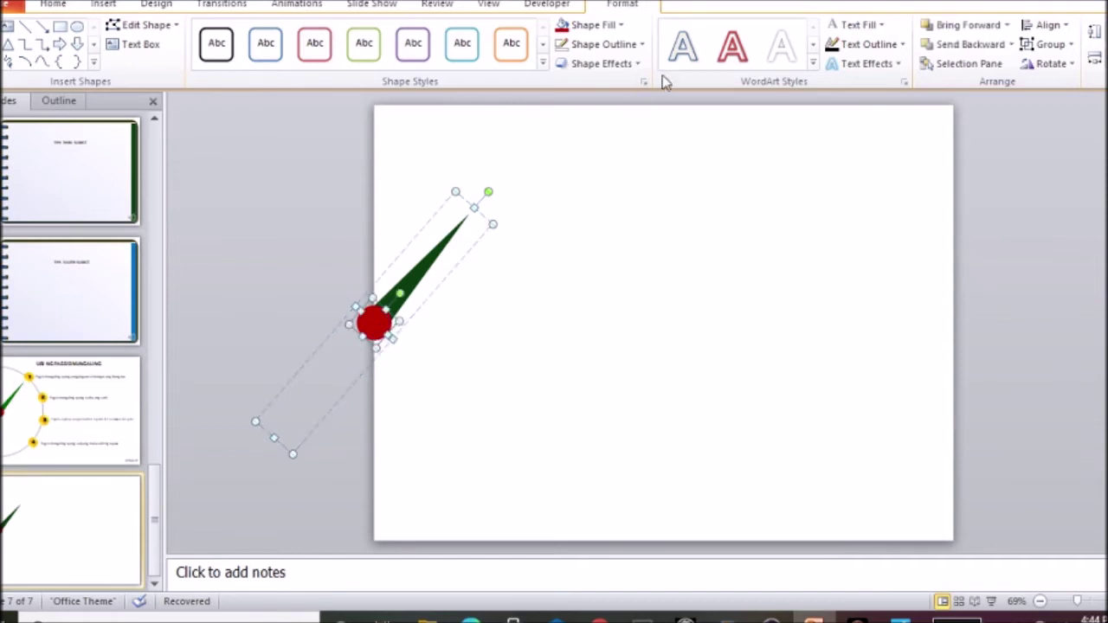
{"action": "left_click", "coordinate": [636, 65]}
{"action": "mouse_move", "coordinate": [629, 115]}
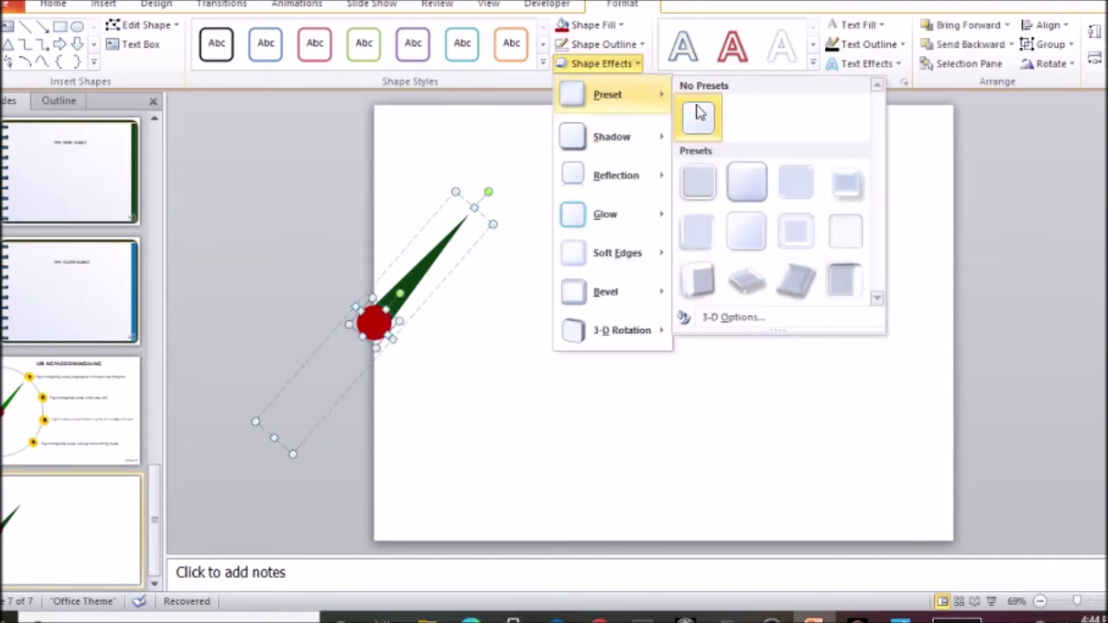
{"action": "left_click", "coordinate": [799, 176]}
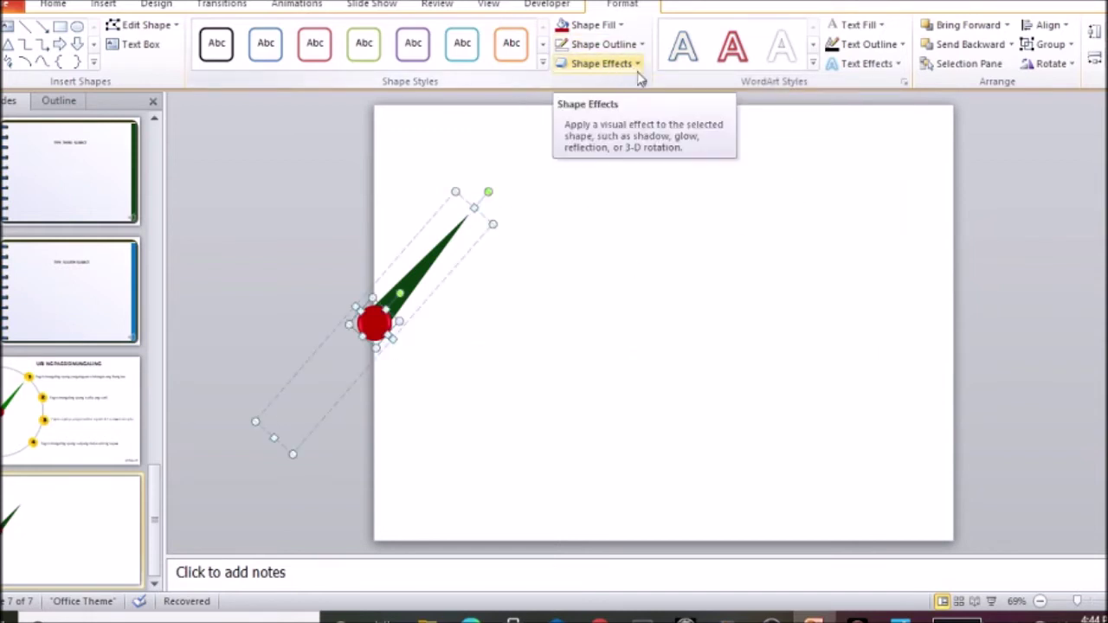
Apply a preset 3D effect to the green needle shape.
{"action": "left_click", "coordinate": [430, 264]}
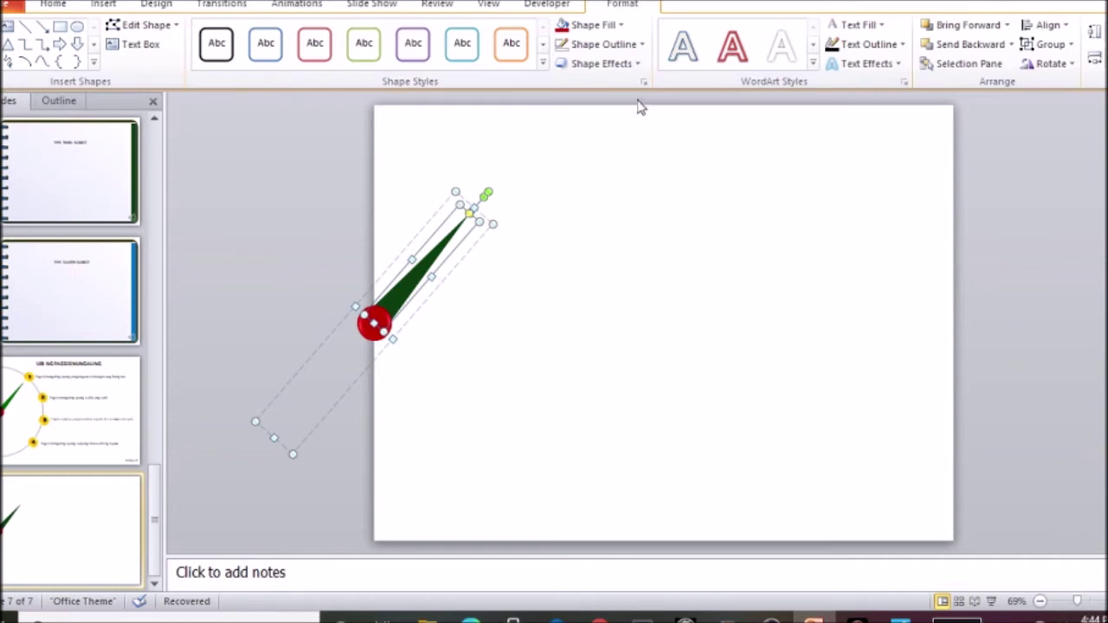
{"action": "left_click", "coordinate": [636, 70]}
{"action": "mouse_move", "coordinate": [638, 97]}
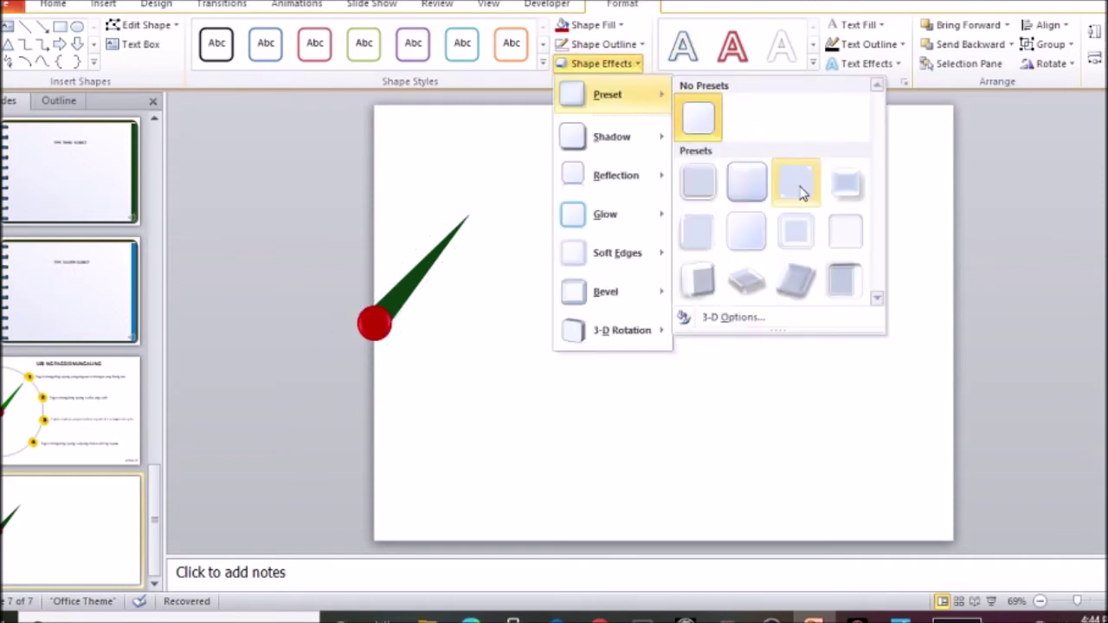
{"action": "left_click", "coordinate": [852, 200]}
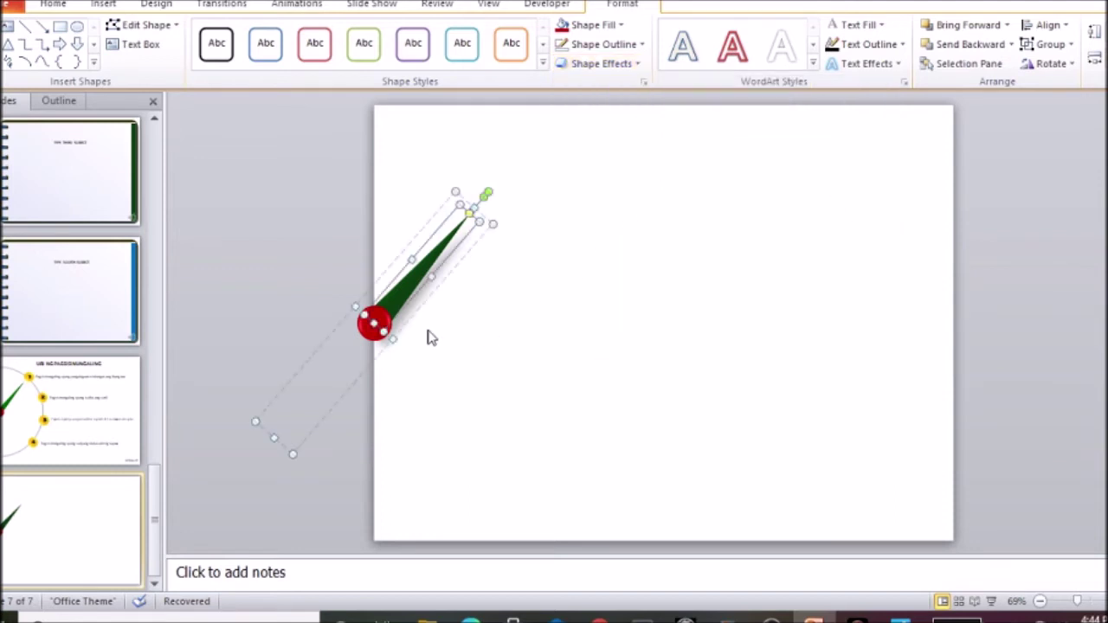
{"action": "left_click", "coordinate": [521, 318]}
{"action": "left_click", "coordinate": [110, 6]}
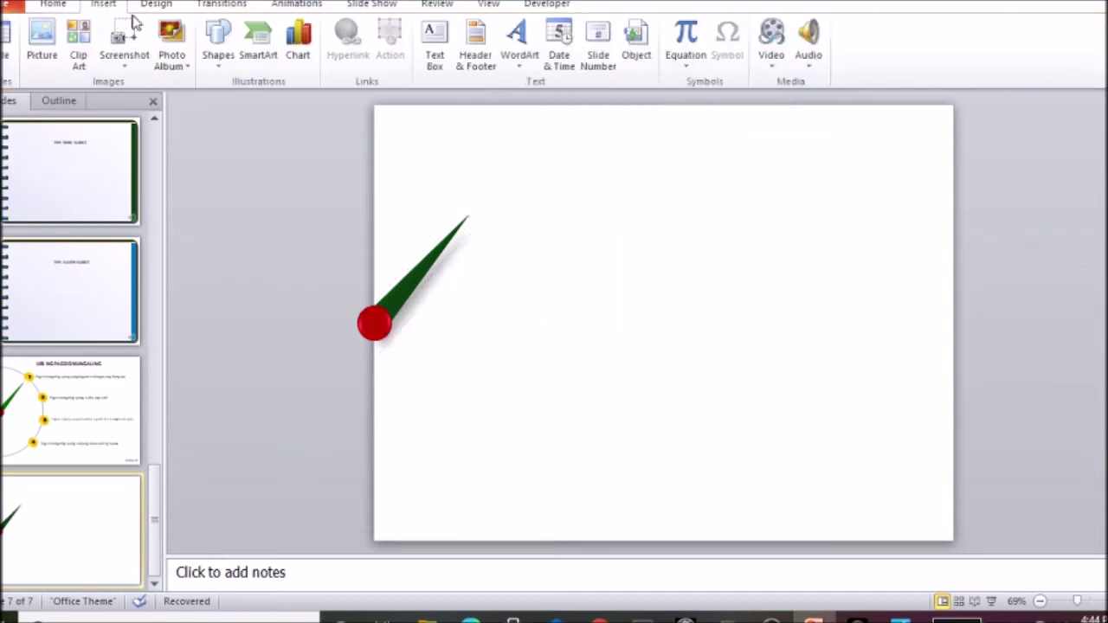
{"action": "left_click", "coordinate": [218, 44]}
{"action": "left_click", "coordinate": [403, 251]}
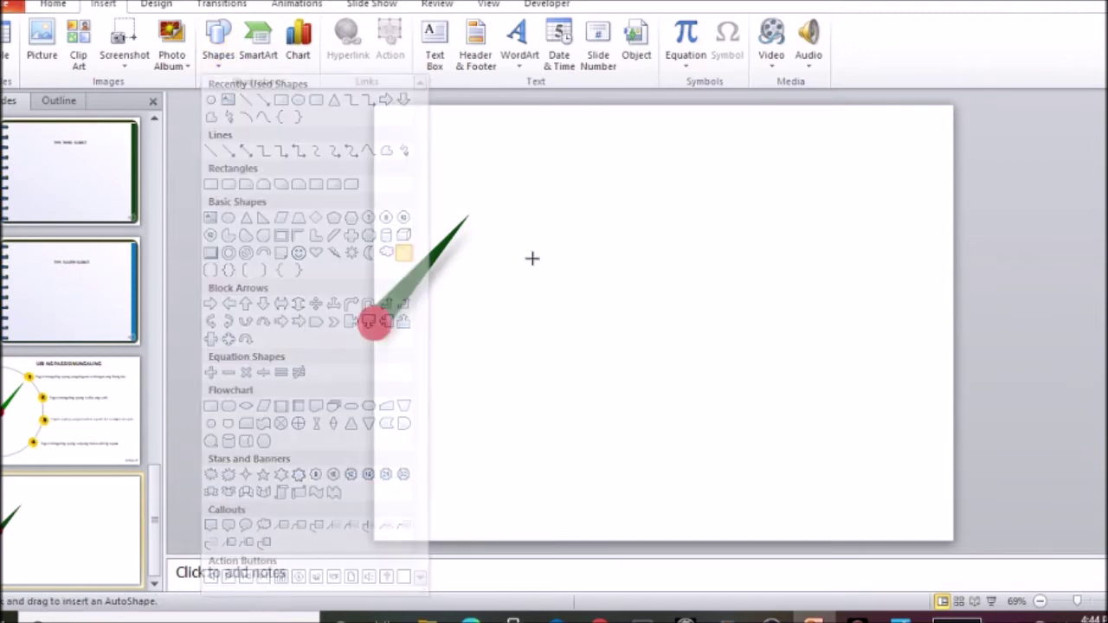
Place an arc, enlarge it, move it toward the needle's pivot, and give it a light grey outline.
{"action": "left_click", "coordinate": [519, 172]}
{"action": "mouse_move", "coordinate": [578, 231]}
{"action": "left_mouse_down"}
{"action": "mouse_move", "coordinate": [830, 373]}
{"action": "mouse_move", "coordinate": [895, 448]}
{"action": "left_mouse_up"}
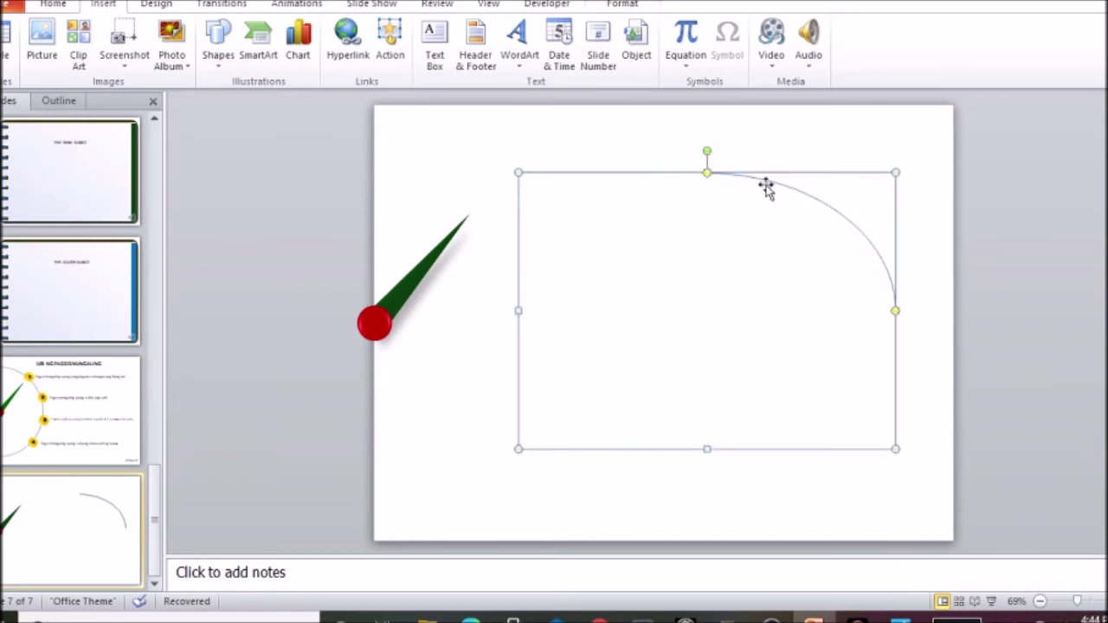
{"action": "left_click_drag", "start_coordinate": [754, 174], "coordinate": [422, 173]}
{"action": "left_click", "coordinate": [625, 6]}
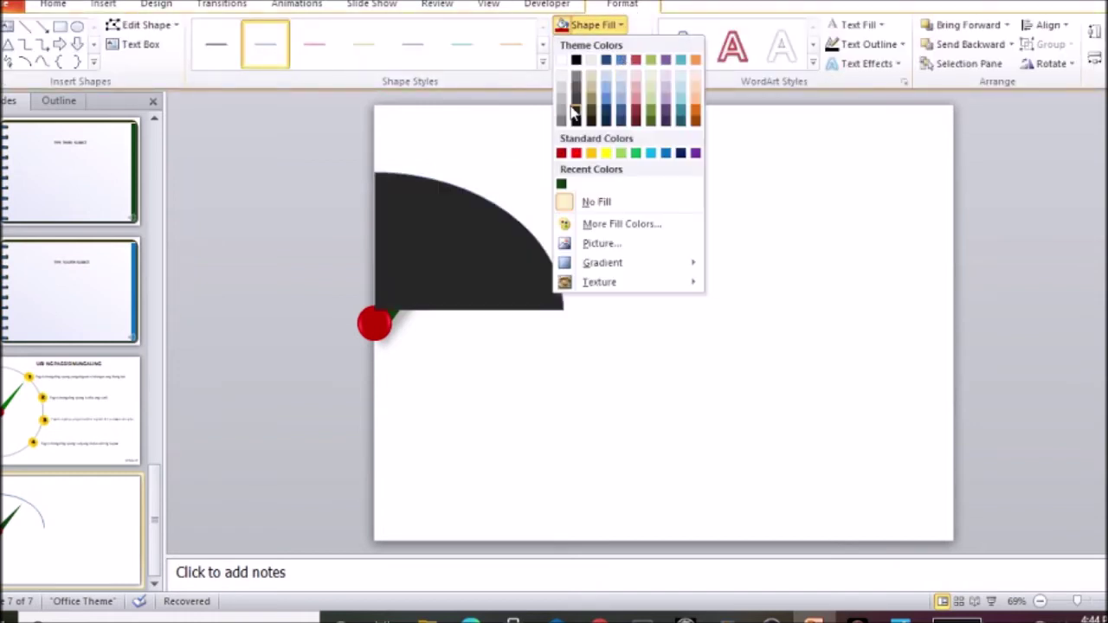
{"action": "left_click", "coordinate": [655, 25]}
{"action": "left_click", "coordinate": [641, 47]}
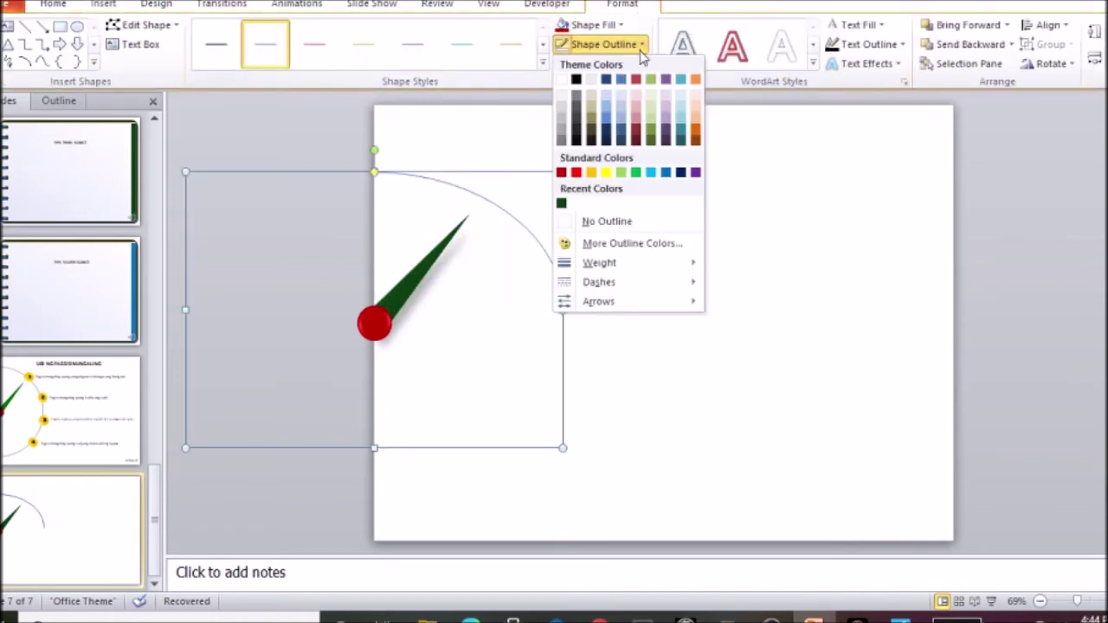
{"action": "left_click", "coordinate": [562, 131]}
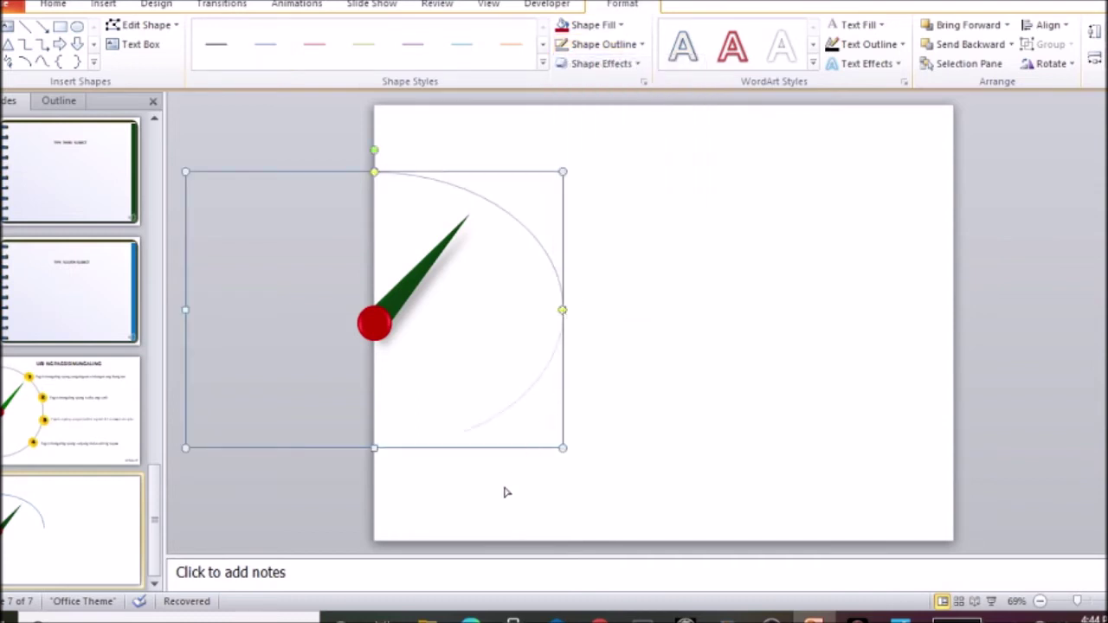
Reshape the arc into a half circle around the red pivot and centre it vertically on the slide.
{"action": "left_click_drag", "start_coordinate": [362, 520], "coordinate": [363, 519]}
{"action": "key", "text": "ctrl+z"}
{"action": "key", "text": "ctrl+z"}
{"action": "left_click_drag", "start_coordinate": [561, 327], "coordinate": [444, 450]}
{"action": "left_click_drag", "start_coordinate": [381, 482], "coordinate": [377, 450]}
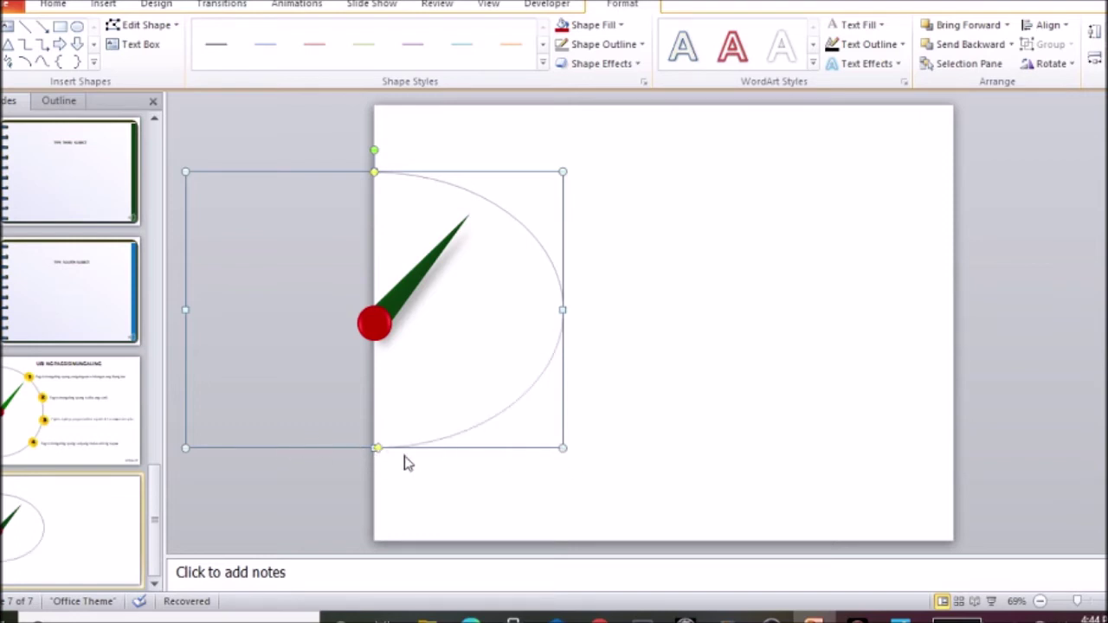
{"action": "left_click_drag", "start_coordinate": [563, 448], "coordinate": [572, 497]}
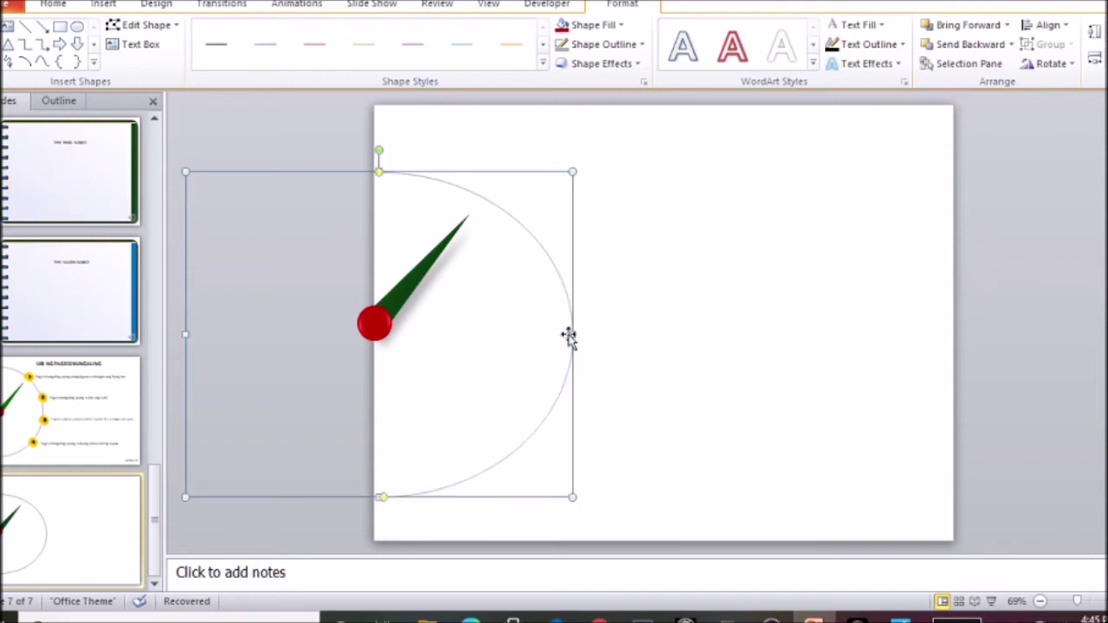
{"action": "left_click_drag", "start_coordinate": [571, 335], "coordinate": [529, 338]}
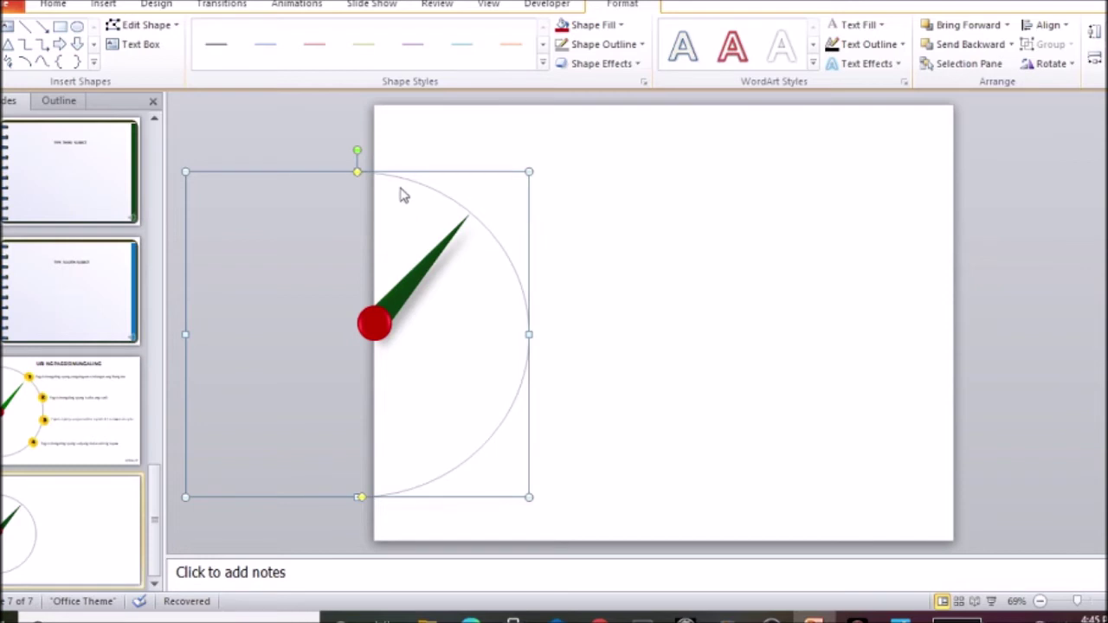
{"action": "left_click_drag", "start_coordinate": [398, 176], "coordinate": [416, 177]}
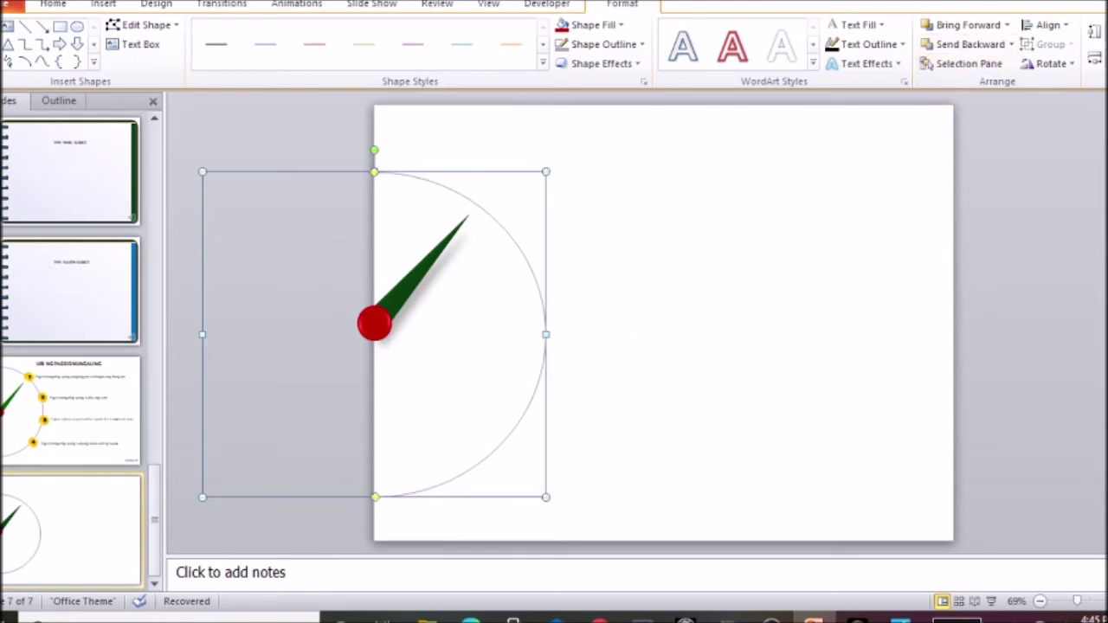
{"action": "left_click", "coordinate": [1047, 24]}
{"action": "left_click", "coordinate": [1067, 132]}
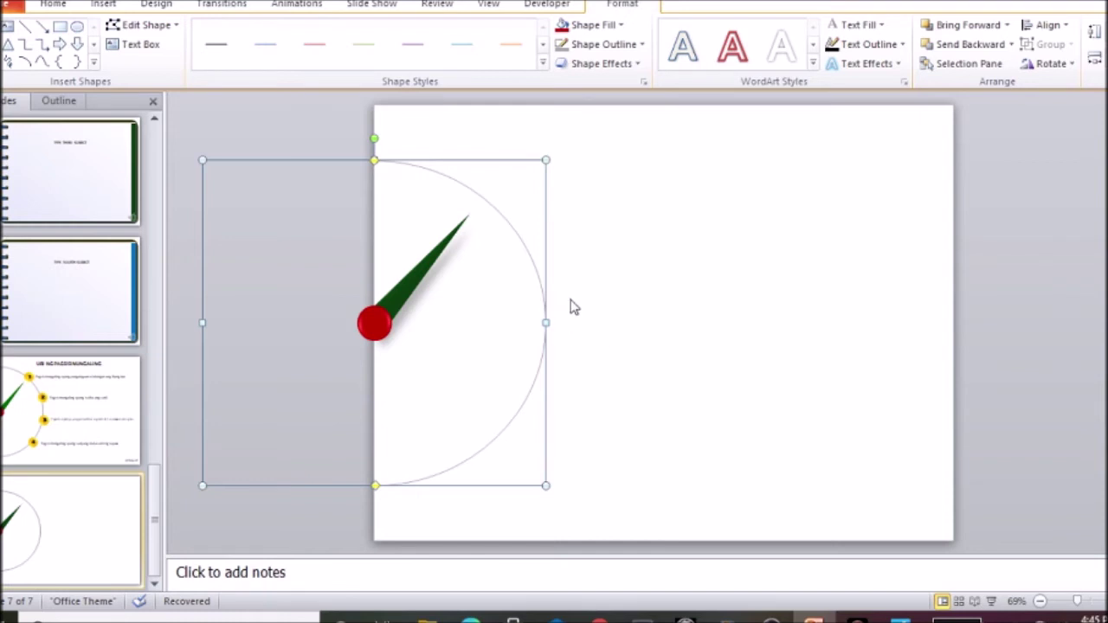
{"action": "left_click", "coordinate": [619, 297]}
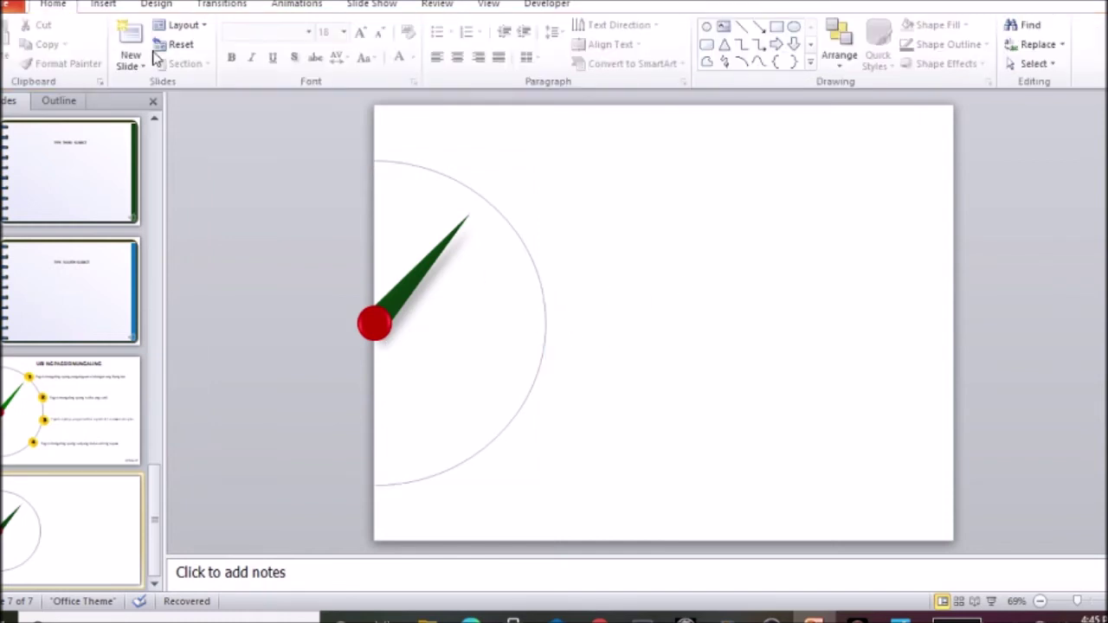
Draw a small circle at the needle's tip and remove its outline.
{"action": "left_click", "coordinate": [103, 4]}
{"action": "left_click", "coordinate": [218, 43]}
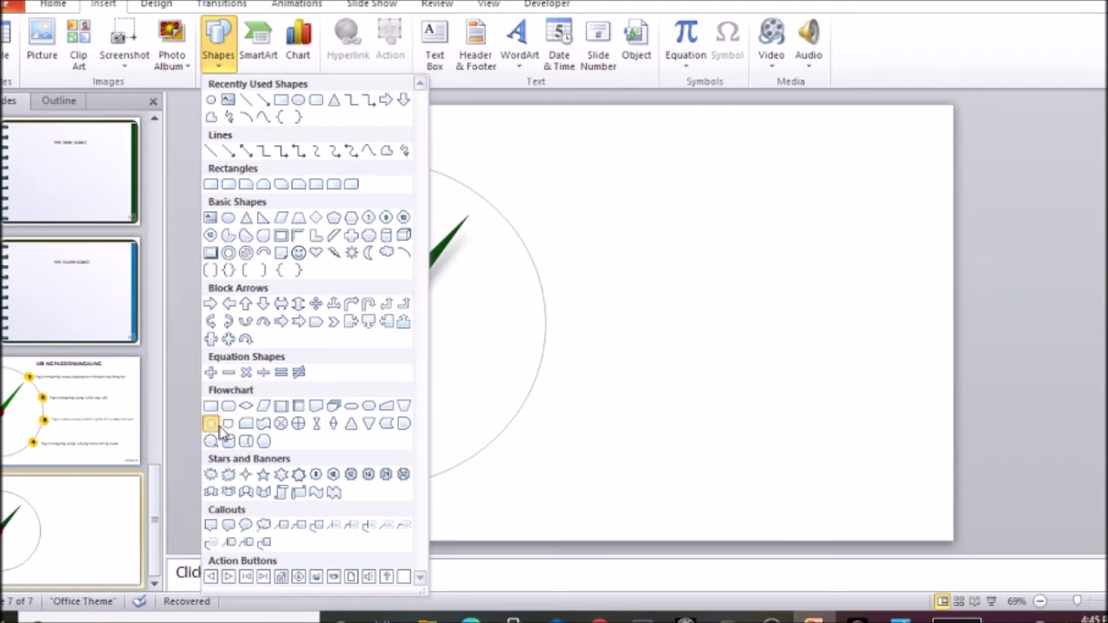
{"action": "left_click", "coordinate": [216, 425]}
{"action": "mouse_move", "coordinate": [482, 198]}
{"action": "left_mouse_down"}
{"action": "mouse_move", "coordinate": [509, 227]}
{"action": "mouse_move", "coordinate": [497, 189]}
{"action": "left_mouse_up"}
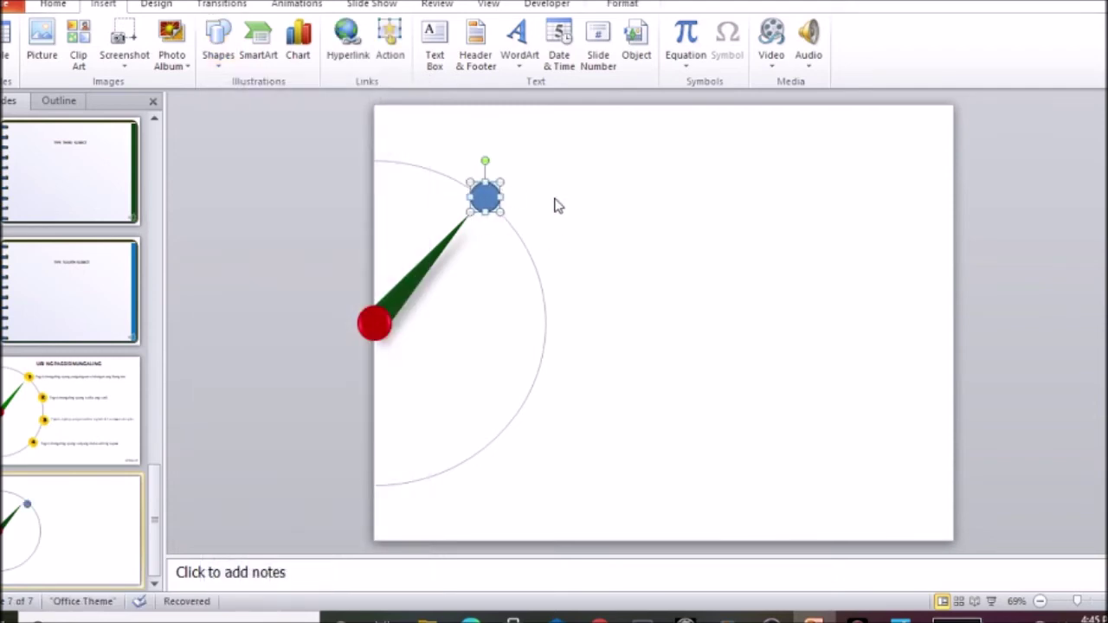
{"action": "left_click", "coordinate": [629, 7]}
{"action": "left_click", "coordinate": [646, 45]}
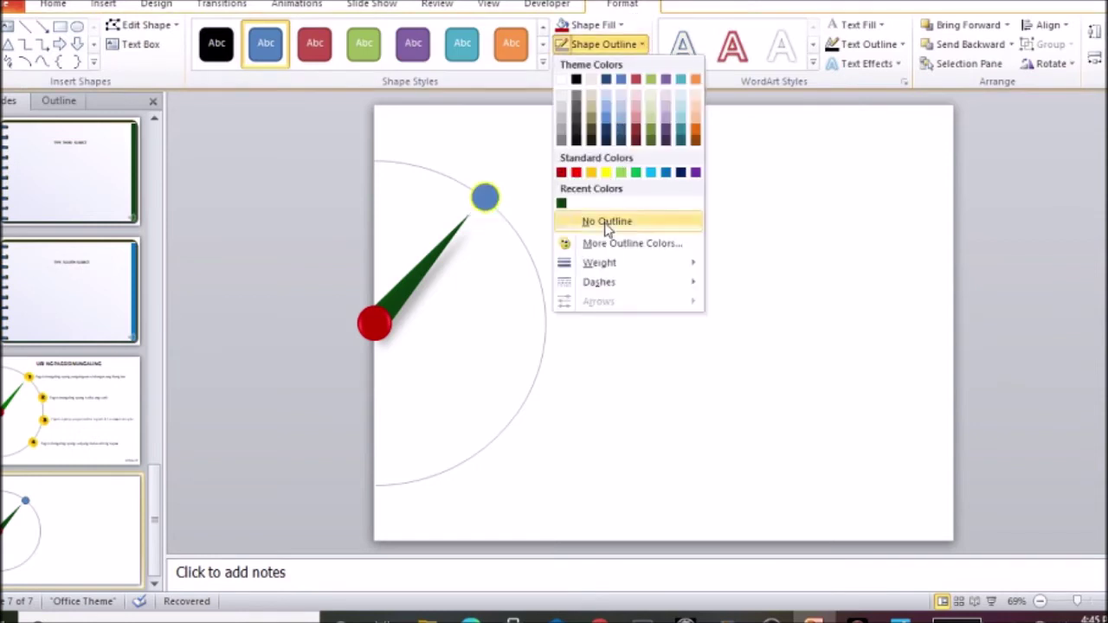
{"action": "left_click", "coordinate": [605, 222]}
Fill the circle gold and give it a bevelled preset shape effect.
{"action": "left_click", "coordinate": [618, 25]}
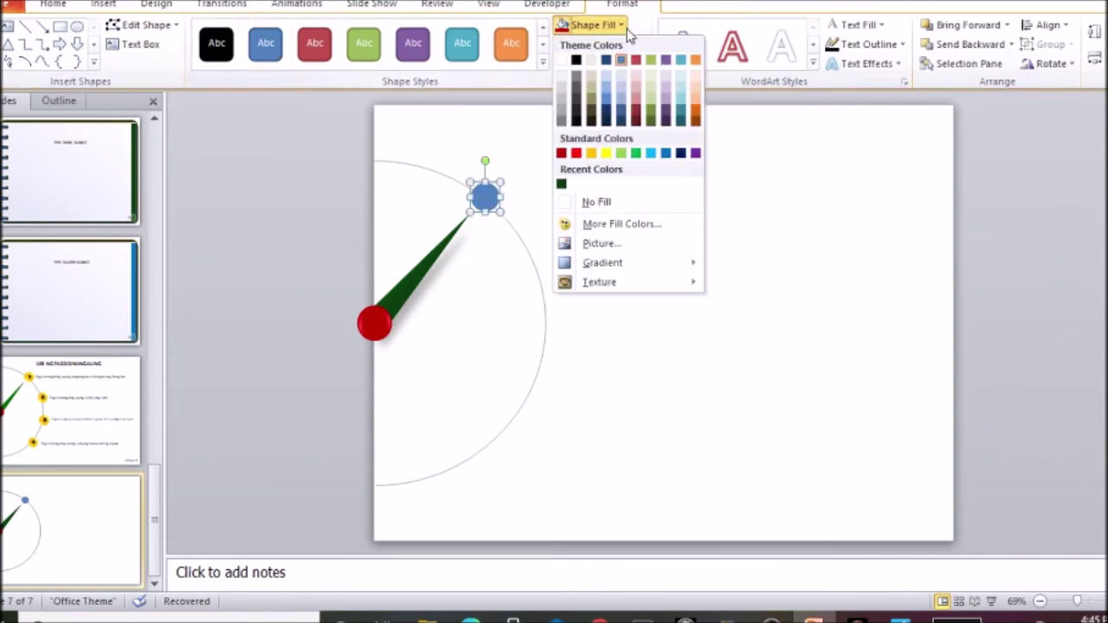
{"action": "left_click", "coordinate": [591, 156]}
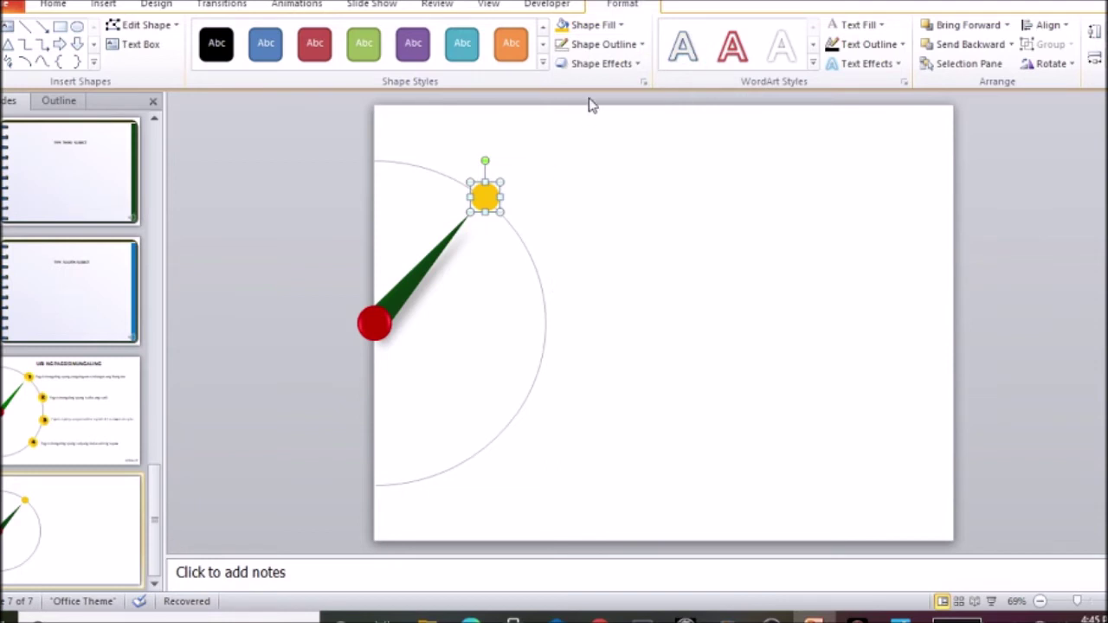
{"action": "left_click", "coordinate": [617, 65]}
{"action": "mouse_move", "coordinate": [614, 102]}
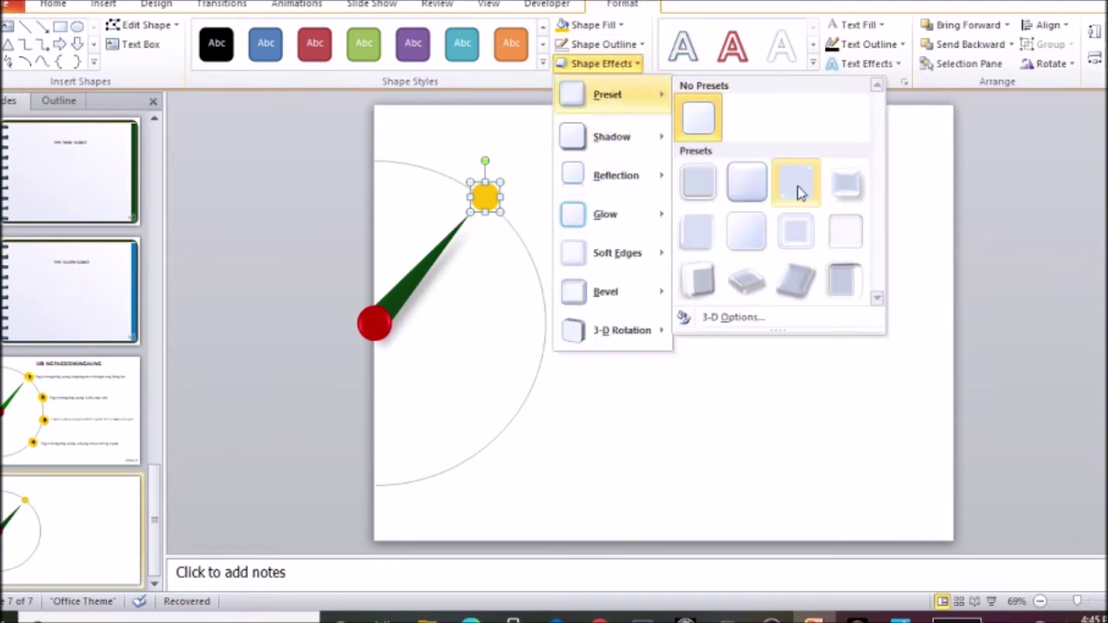
{"action": "left_click", "coordinate": [802, 192]}
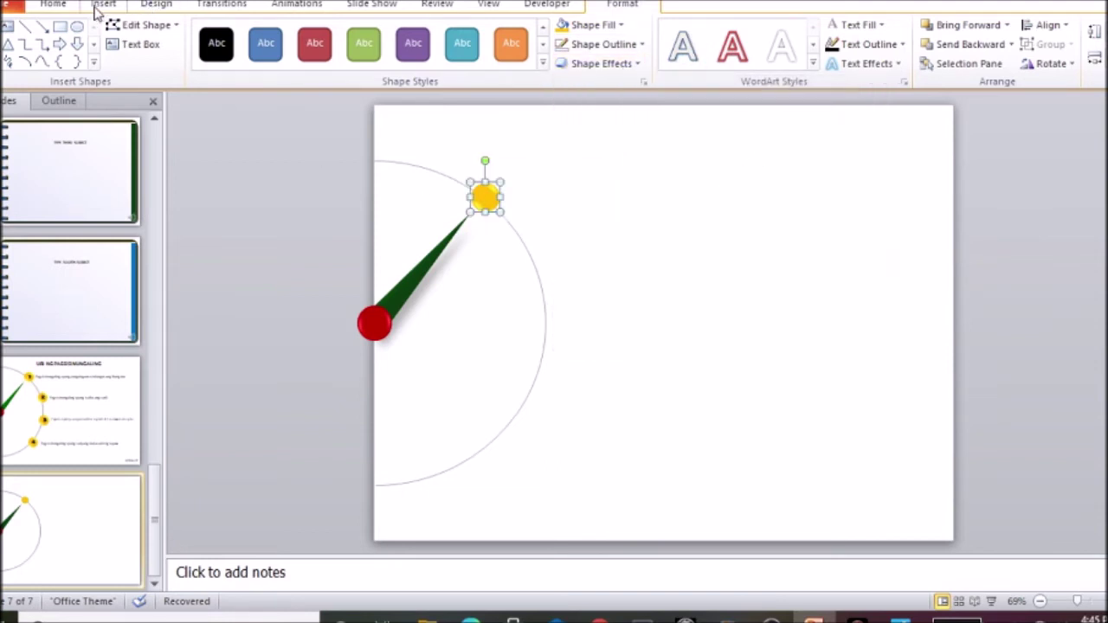
Label the gold circle '1' in black Arial Black.
{"action": "left_click", "coordinate": [52, 7]}
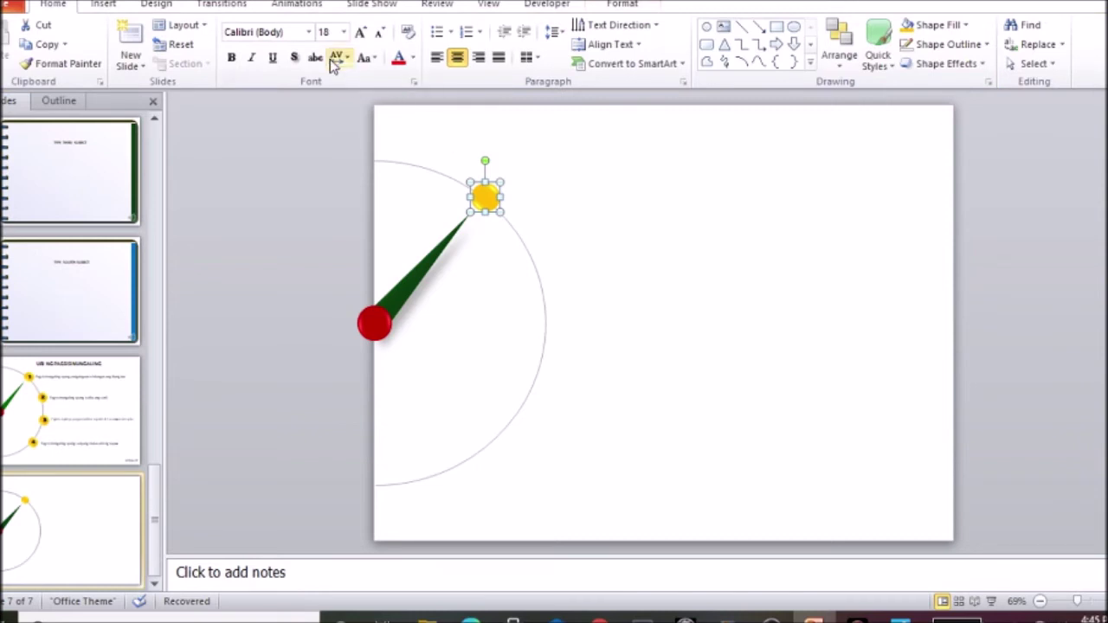
{"action": "left_click", "coordinate": [307, 39]}
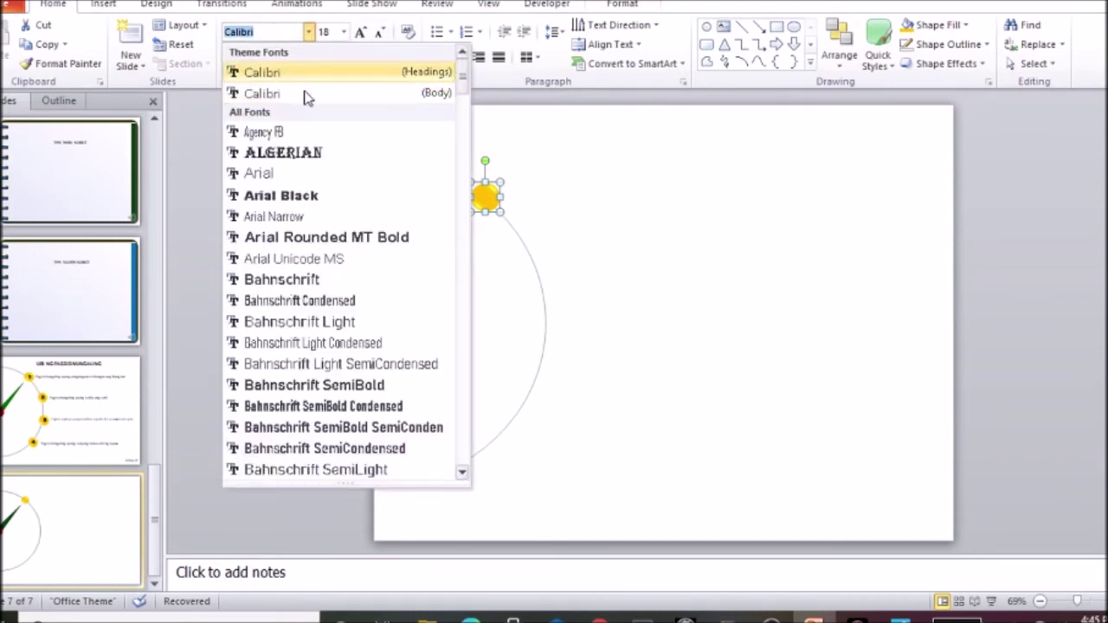
{"action": "left_click", "coordinate": [295, 202]}
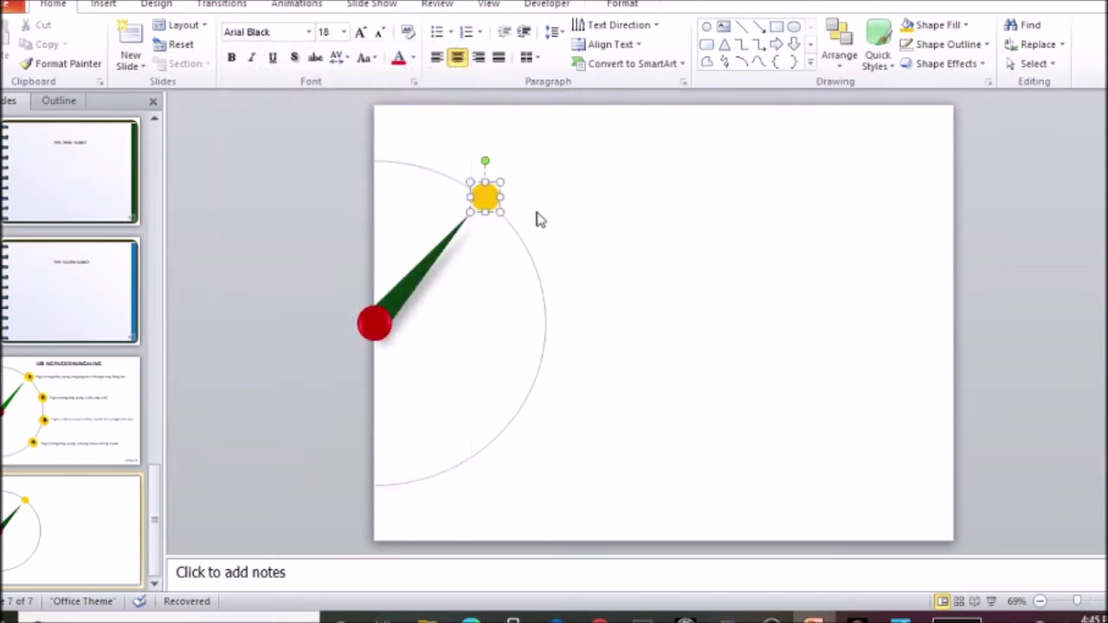
{"action": "type", "text": "1"}
{"action": "double_click", "coordinate": [483, 201]}
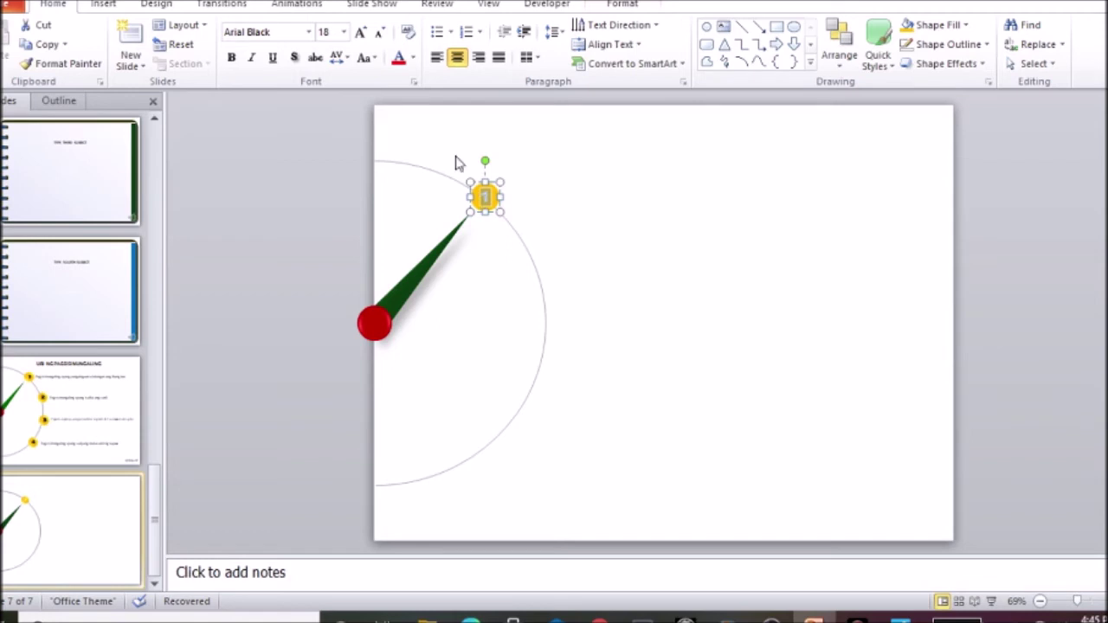
{"action": "left_click", "coordinate": [415, 57]}
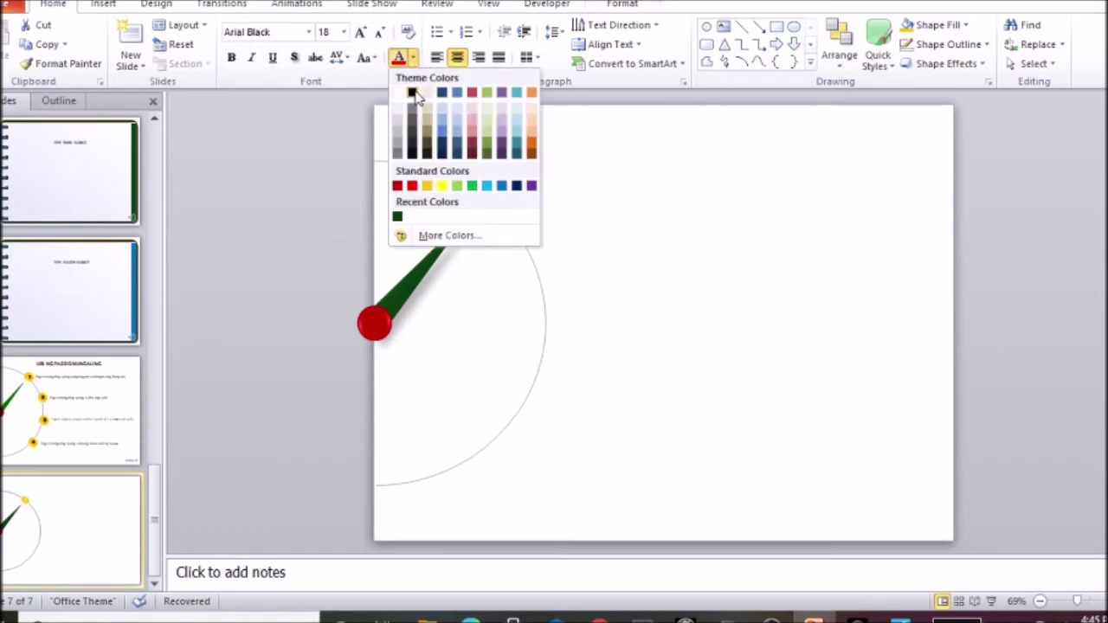
{"action": "left_click", "coordinate": [417, 93]}
{"action": "left_click", "coordinate": [528, 208]}
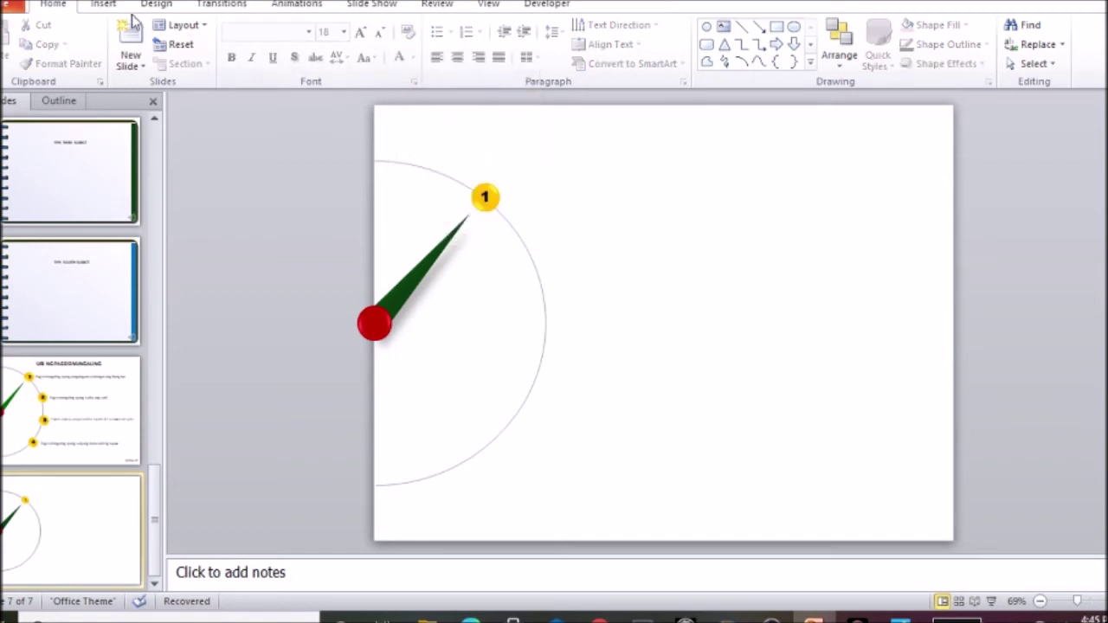
{"action": "left_click", "coordinate": [104, 5]}
{"action": "left_click", "coordinate": [434, 43]}
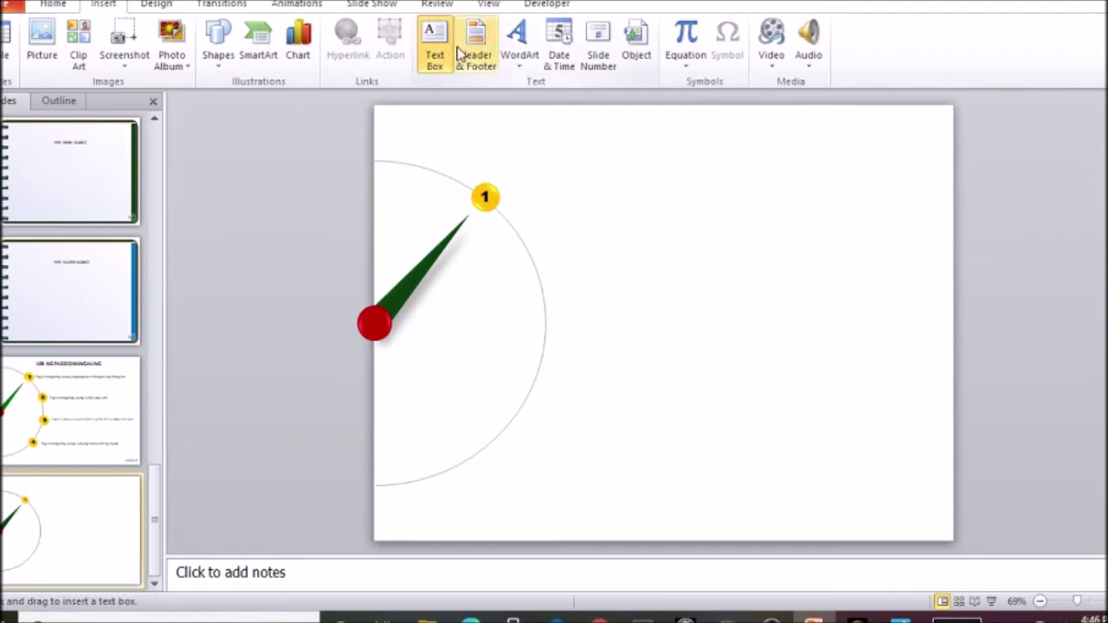
Add a 'Your text here' text box level with marker 1.
{"action": "left_click", "coordinate": [510, 200]}
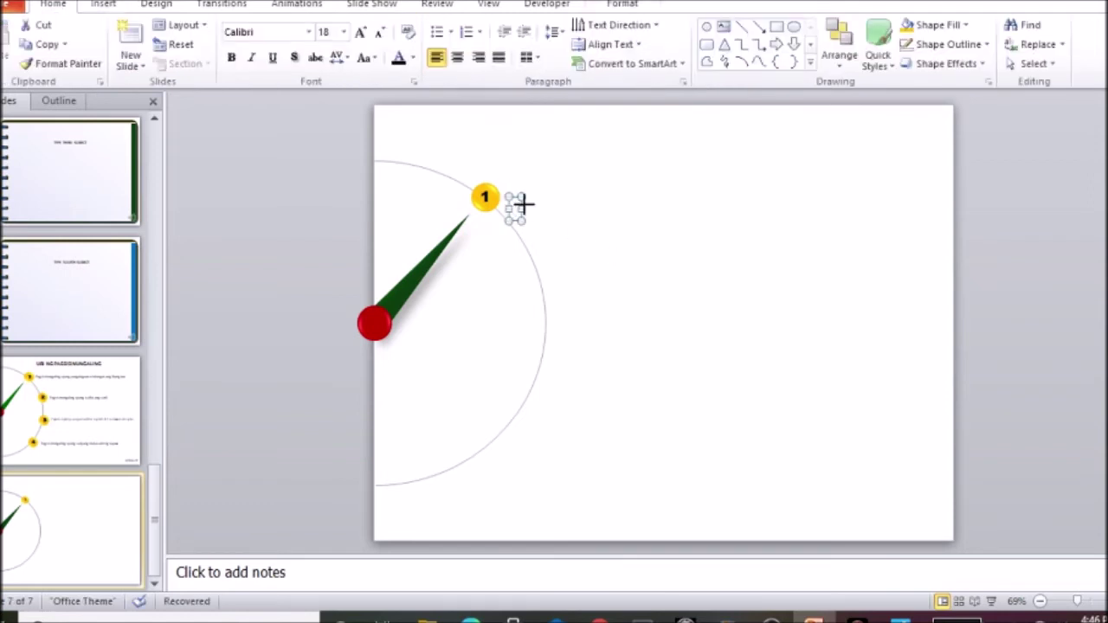
{"action": "left_click_drag", "start_coordinate": [584, 204], "coordinate": [583, 188]}
{"action": "type", "text": "Ypou"}
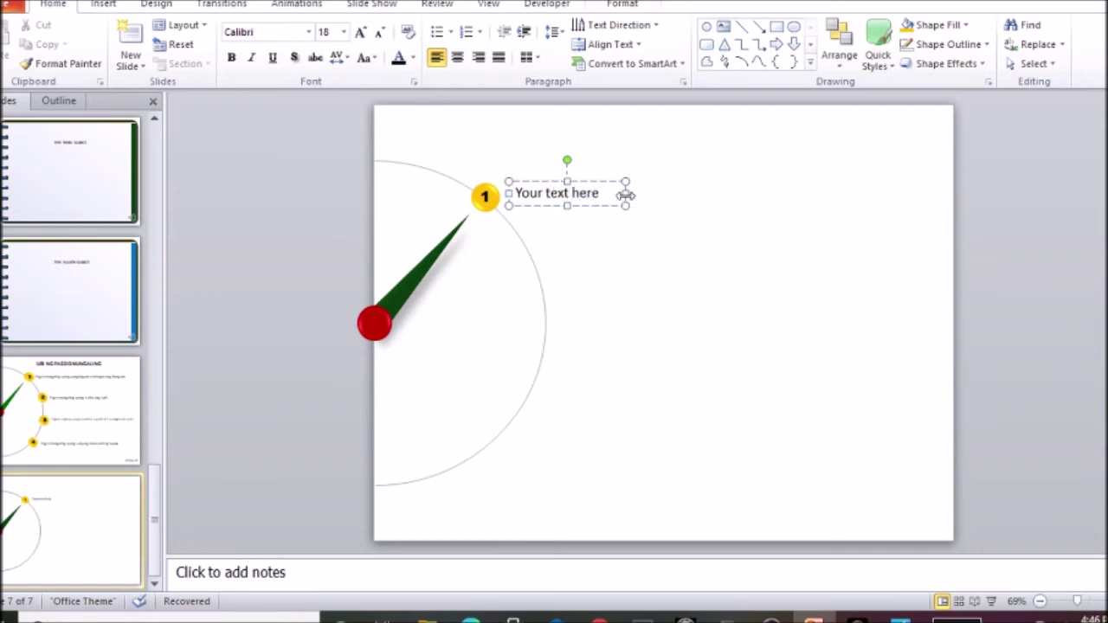
Add a 'Title here' text box near the top and centre it horizontally on the slide.
{"action": "left_click", "coordinate": [104, 4]}
{"action": "left_click", "coordinate": [434, 48]}
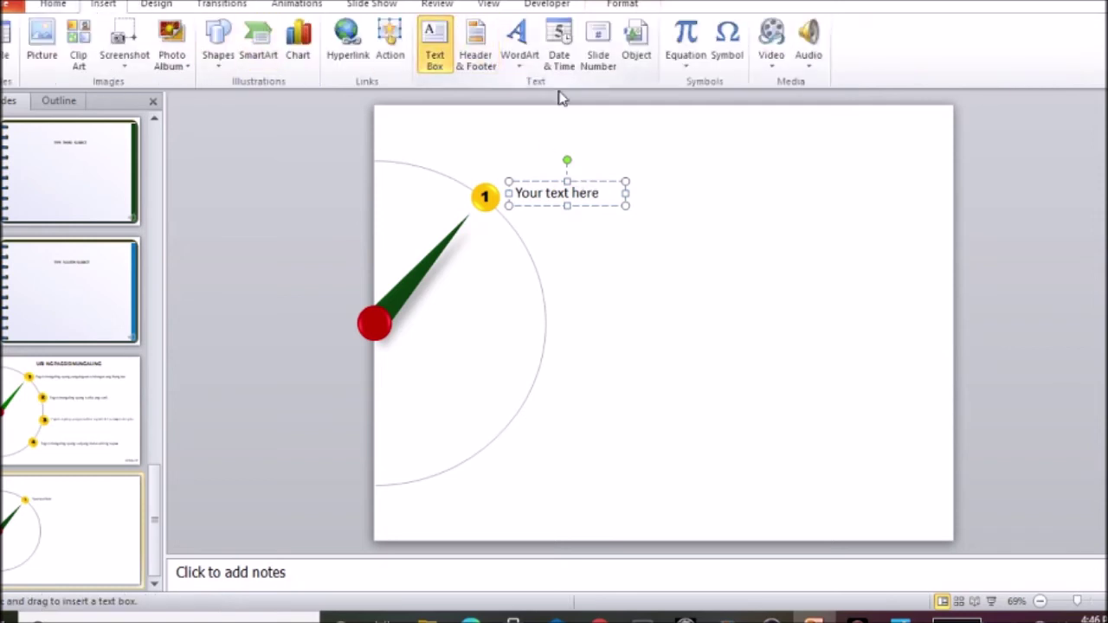
{"action": "left_click", "coordinate": [573, 140]}
{"action": "type", "text": "Title here"}
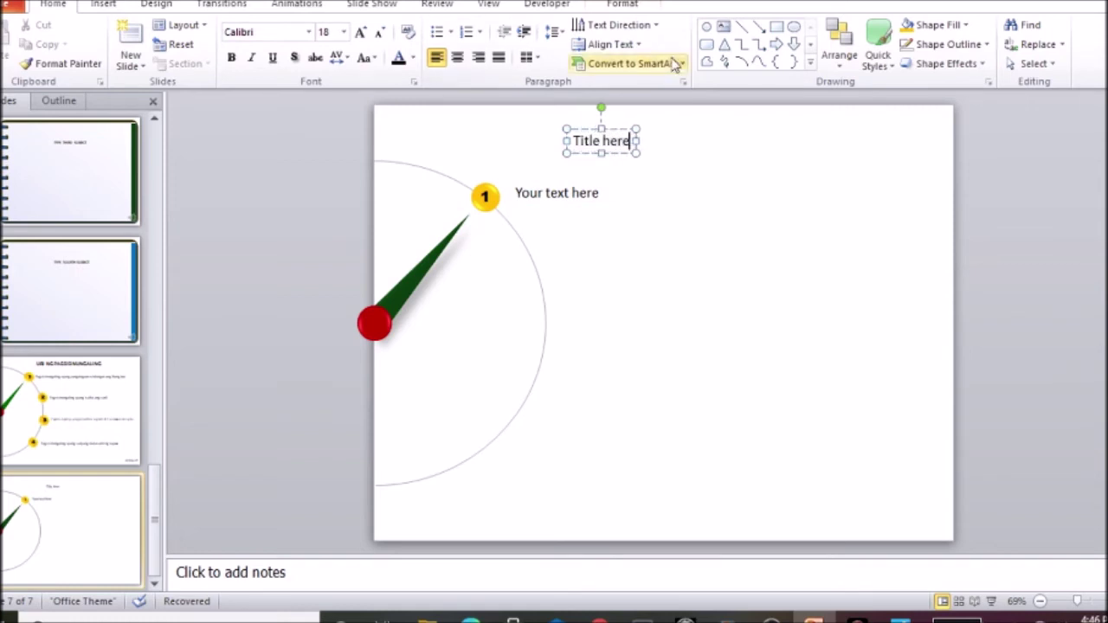
{"action": "left_click", "coordinate": [586, 131]}
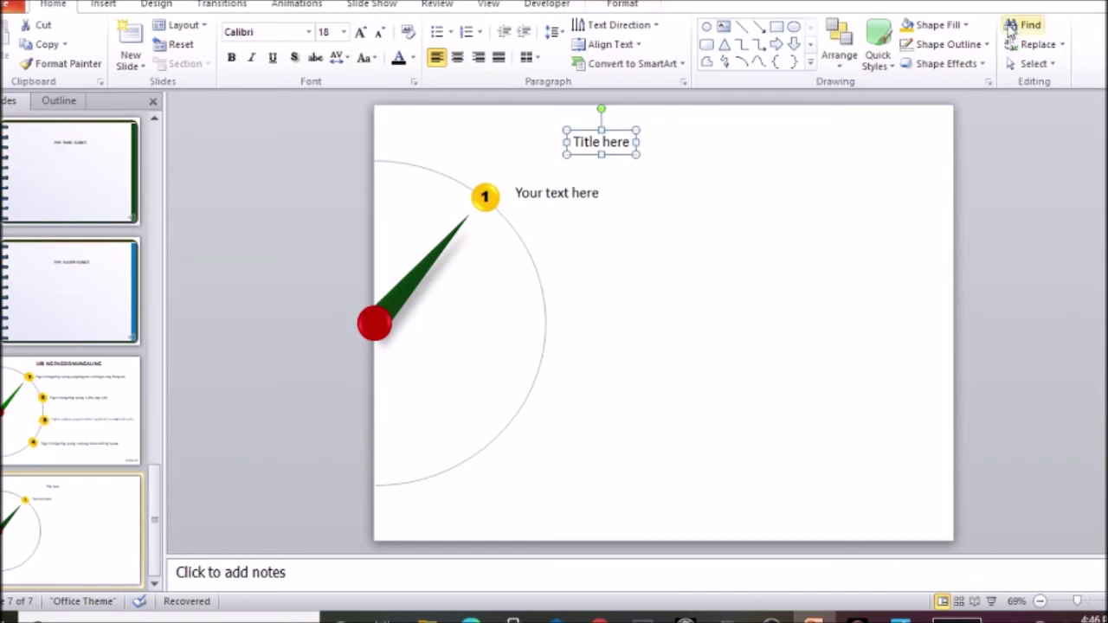
{"action": "left_click", "coordinate": [625, 5]}
{"action": "left_click", "coordinate": [1049, 25]}
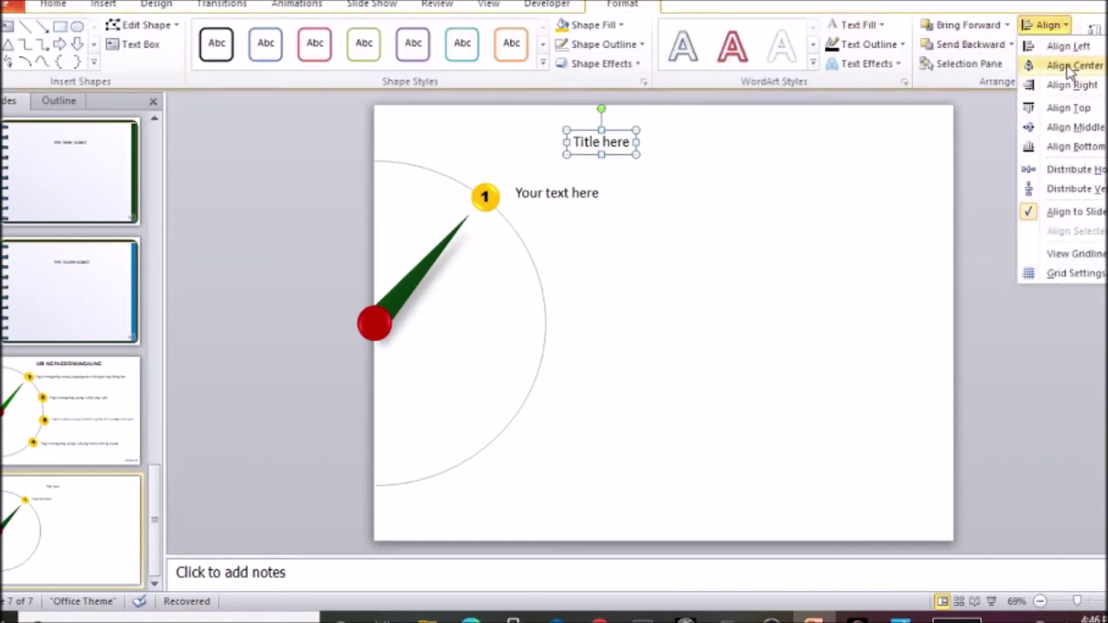
{"action": "left_click", "coordinate": [1071, 67]}
Select and deselect the caption box, then bring up the Animations tab.
{"action": "left_click", "coordinate": [534, 193]}
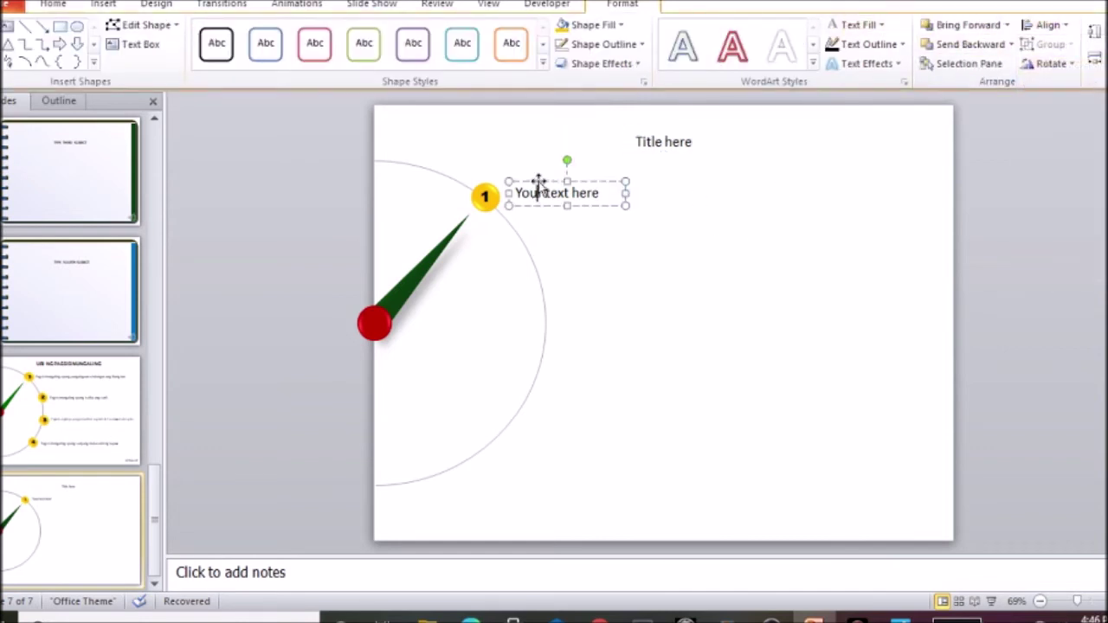
{"action": "left_click", "coordinate": [551, 237]}
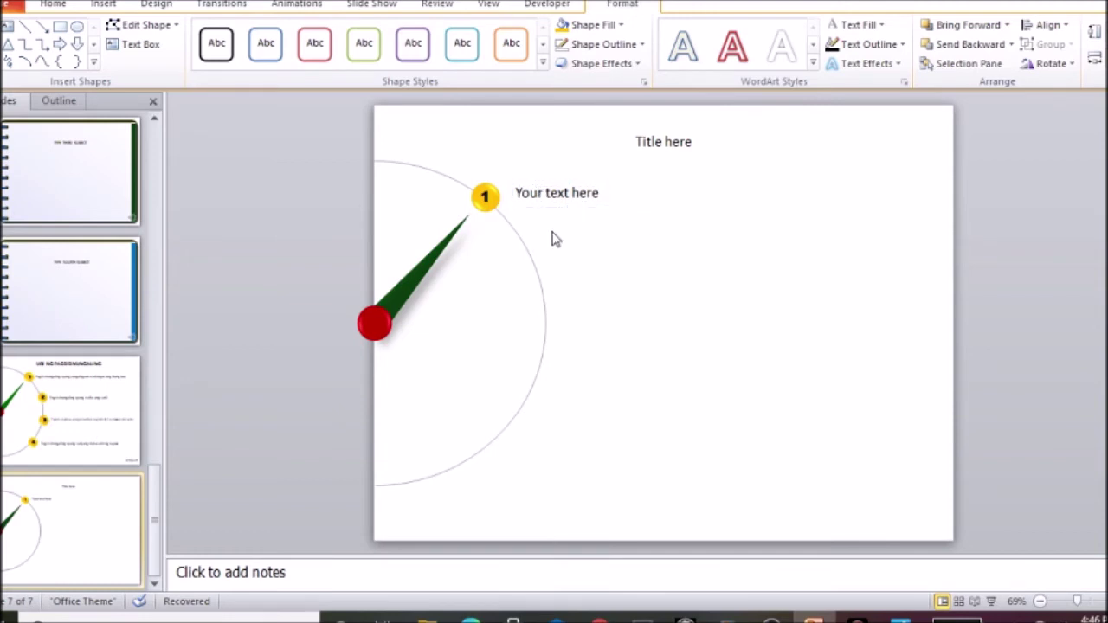
{"action": "left_click", "coordinate": [312, 7]}
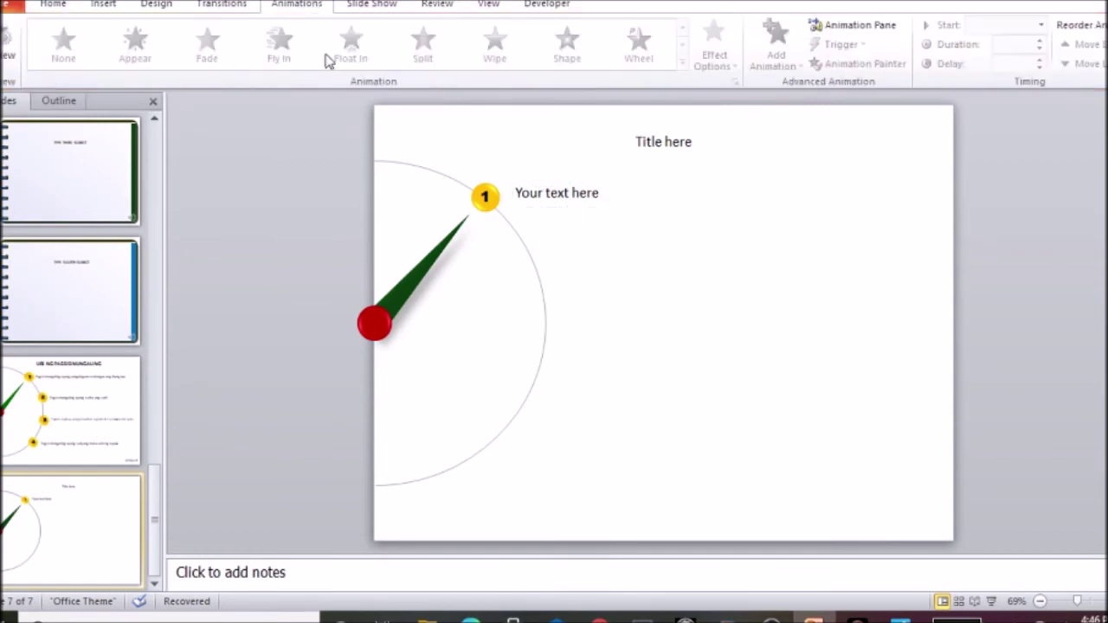
Give the green needle a Wipe entrance that lasts 1 second.
{"action": "double_click", "coordinate": [405, 297]}
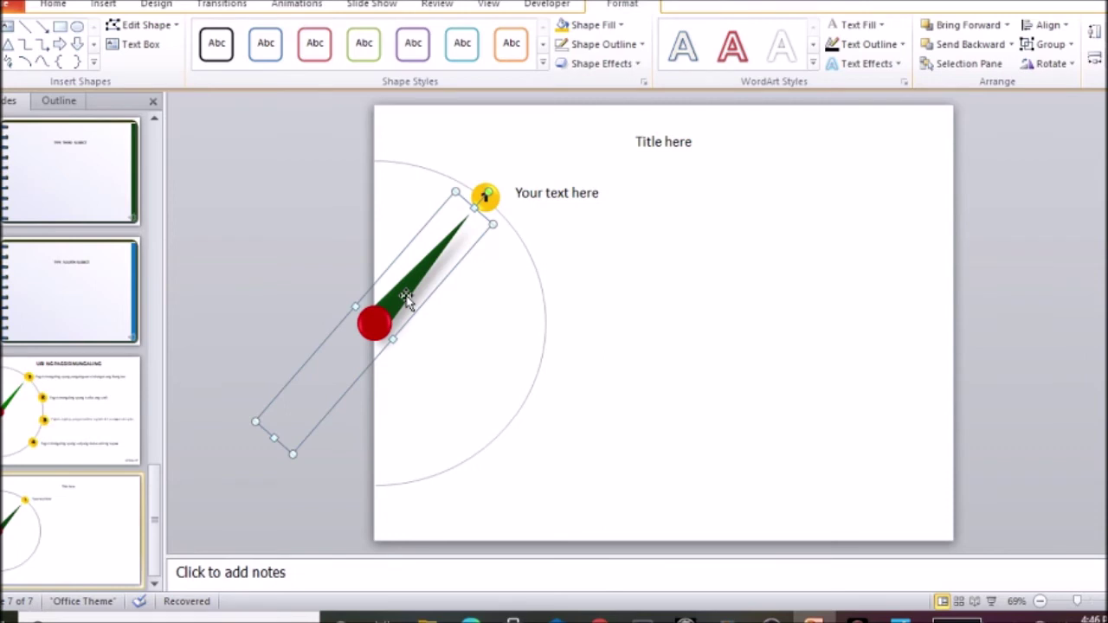
{"action": "left_click", "coordinate": [297, 5]}
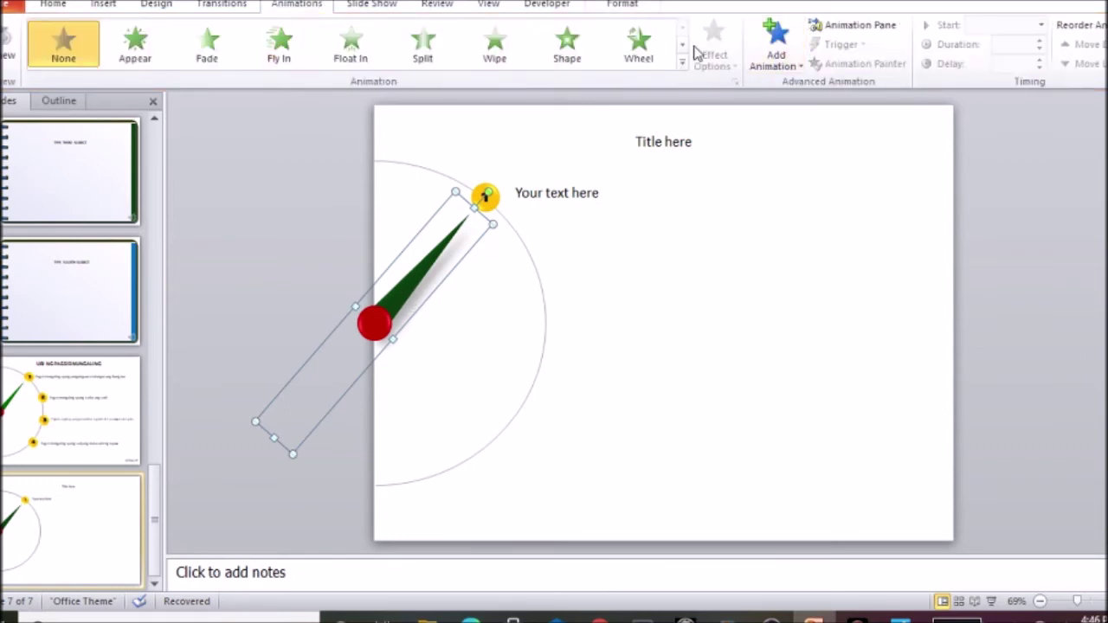
{"action": "left_click", "coordinate": [520, 57]}
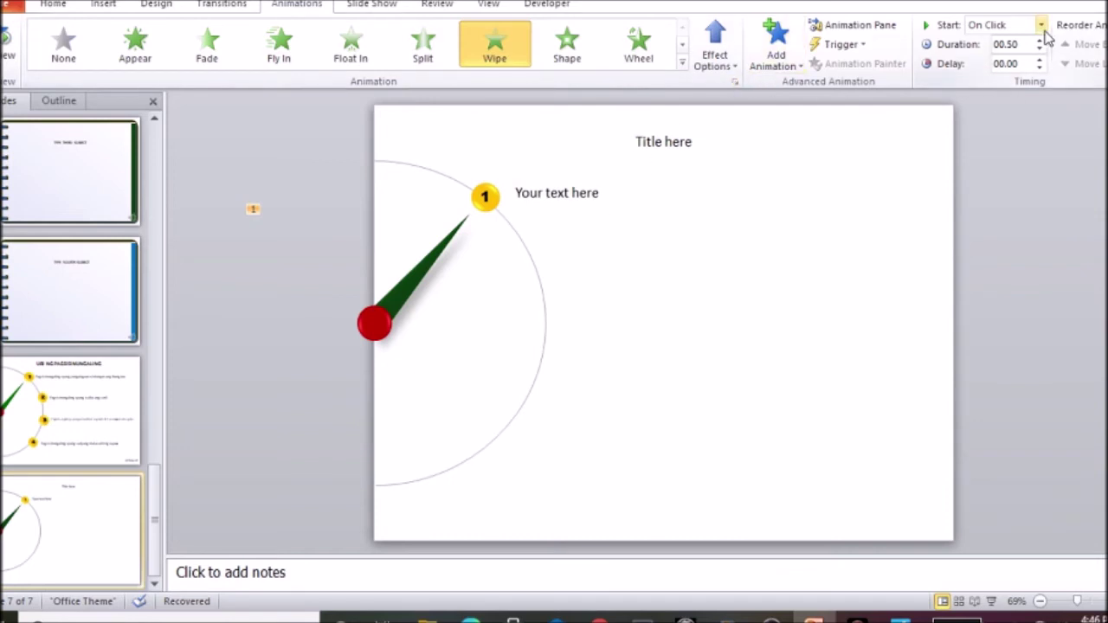
{"action": "left_click", "coordinate": [853, 25]}
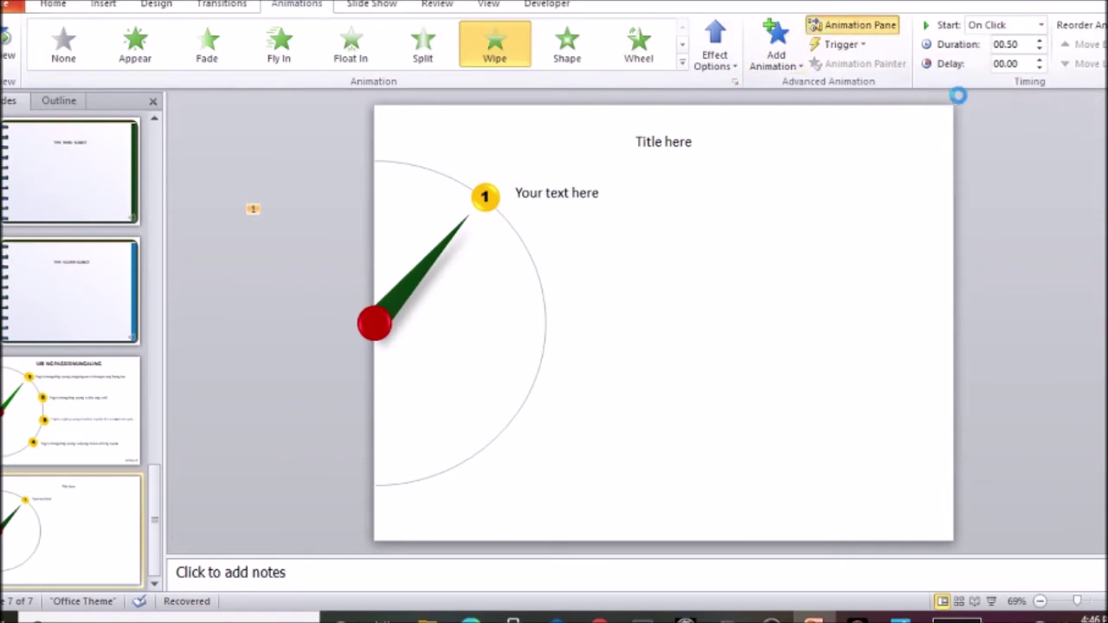
{"action": "left_click", "coordinate": [1104, 164]}
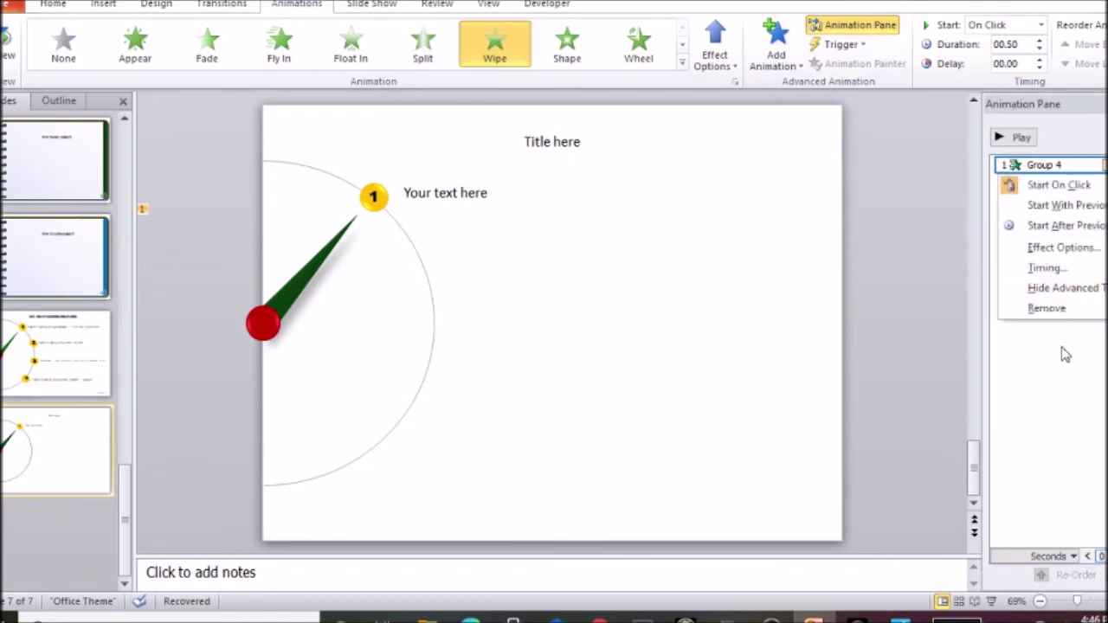
{"action": "left_click", "coordinate": [1058, 249]}
{"action": "left_click", "coordinate": [489, 192]}
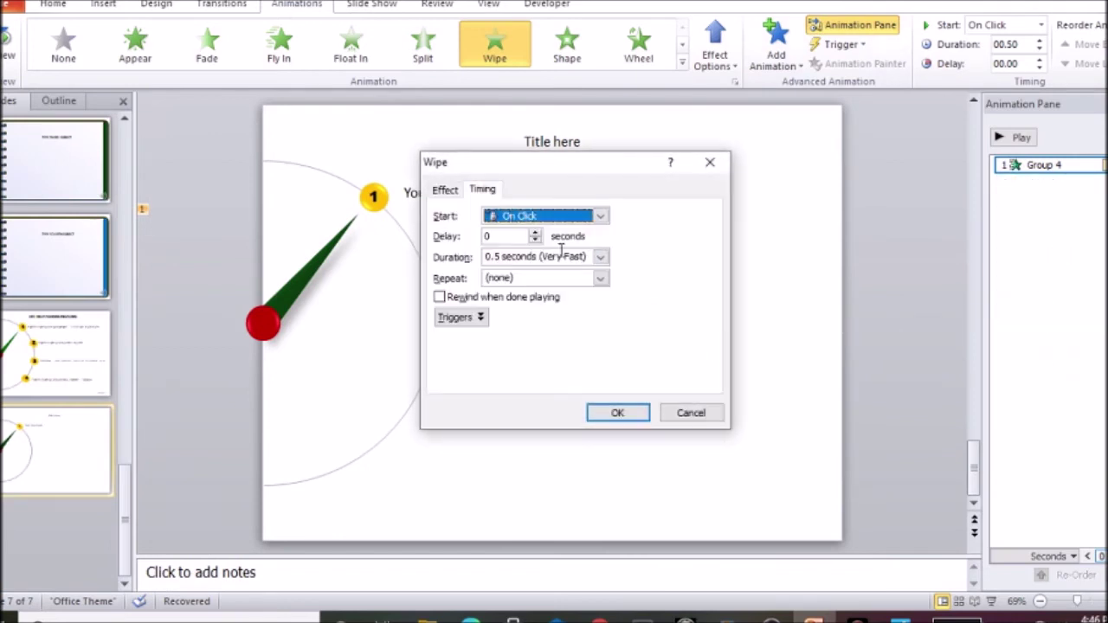
{"action": "left_click", "coordinate": [599, 257]}
{"action": "left_click", "coordinate": [566, 308]}
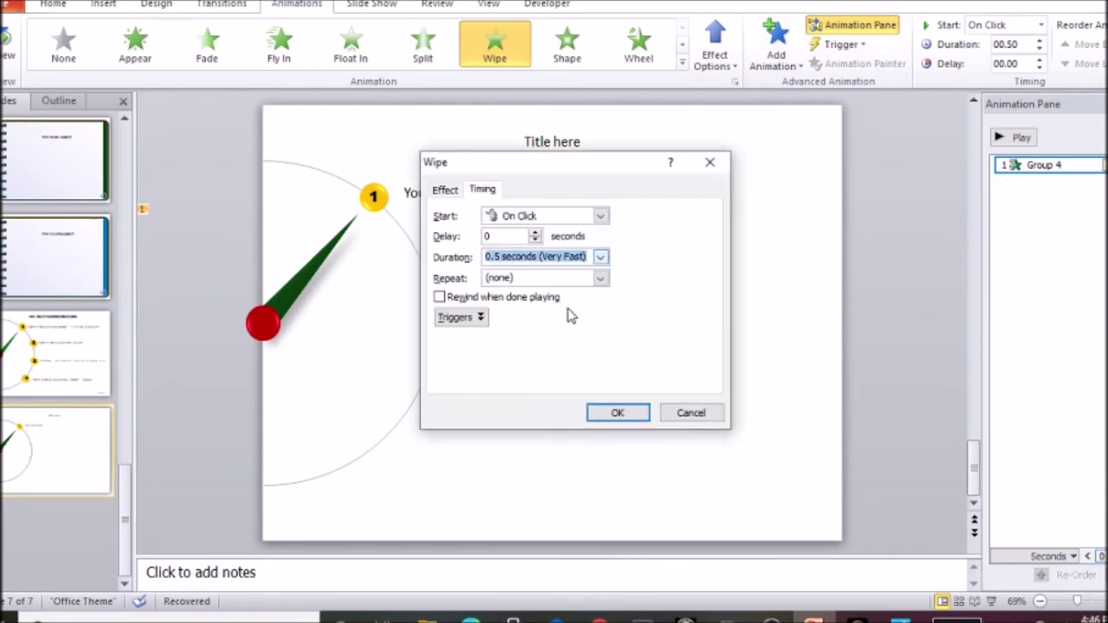
{"action": "left_click", "coordinate": [618, 413]}
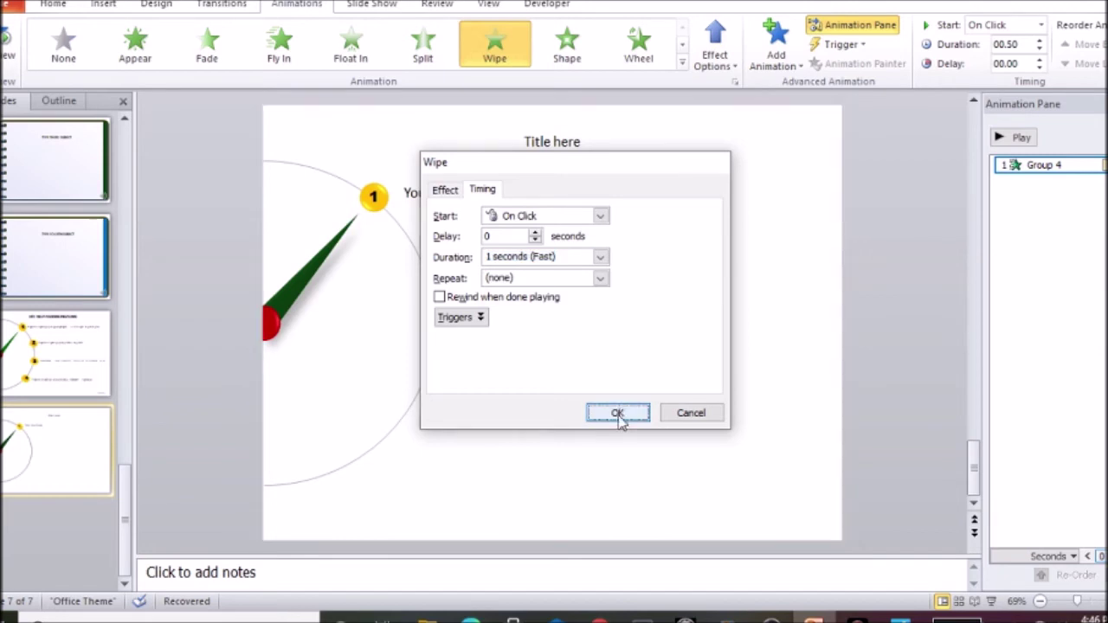
Give the yellow 1 marker a Zoom entrance.
{"action": "left_click", "coordinate": [381, 199]}
{"action": "left_click", "coordinate": [682, 66]}
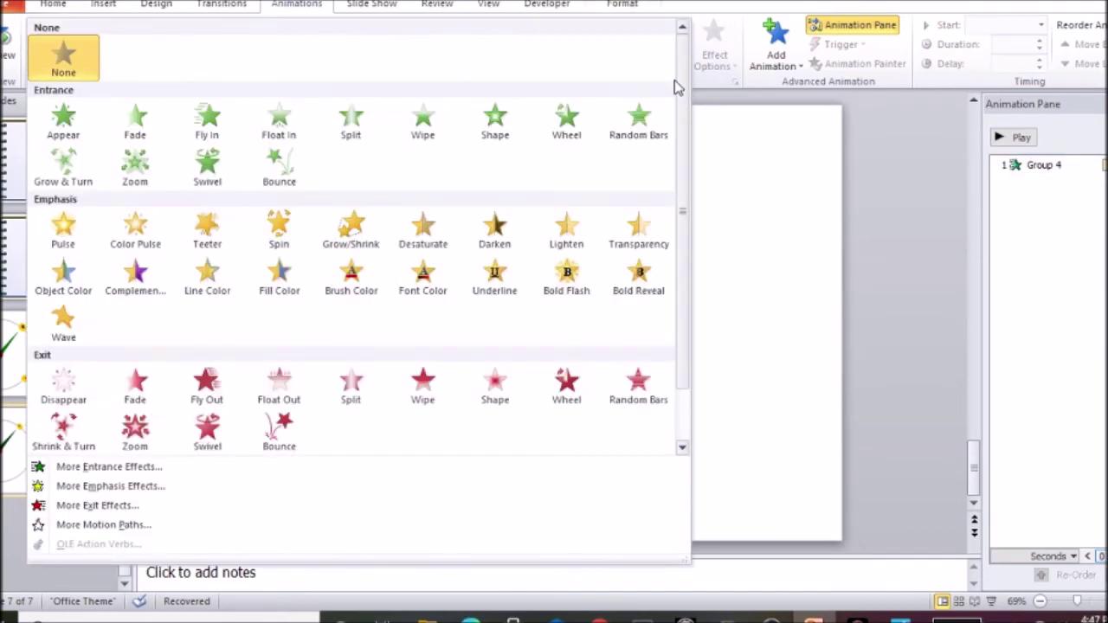
{"action": "left_click", "coordinate": [140, 181]}
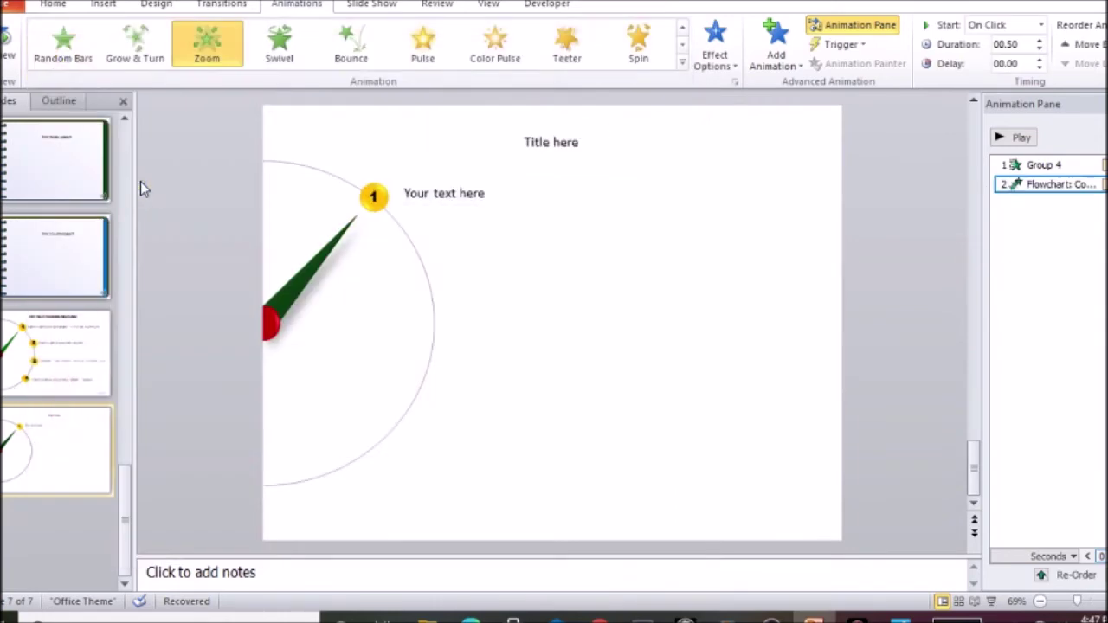
Give the 'Your text here' box a Wipe entrance from the left.
{"action": "left_click", "coordinate": [422, 192]}
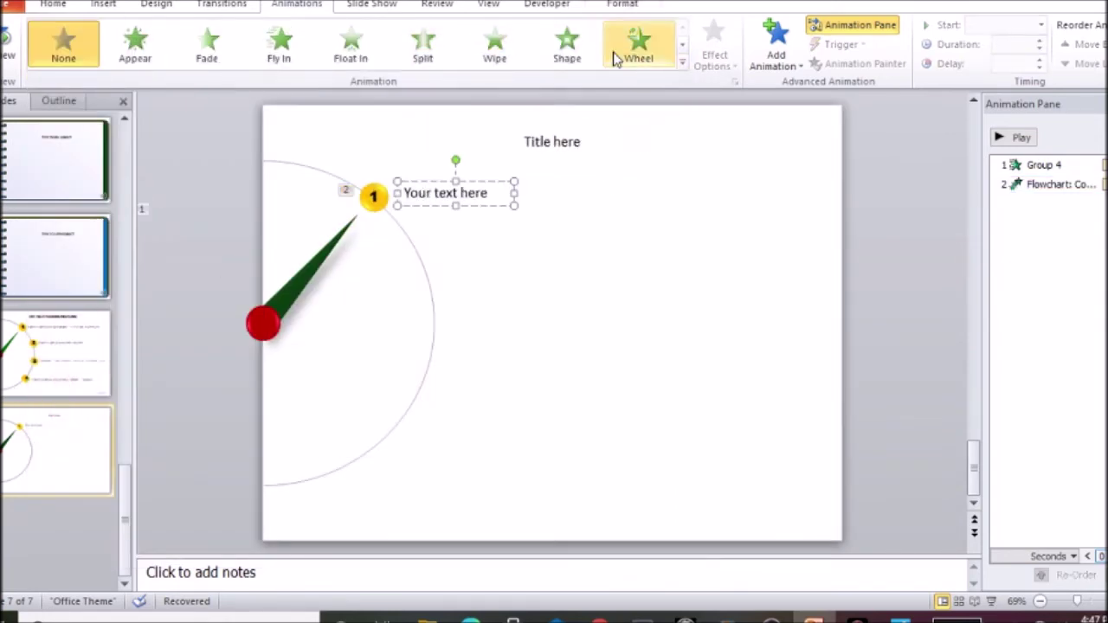
{"action": "left_click", "coordinate": [509, 48]}
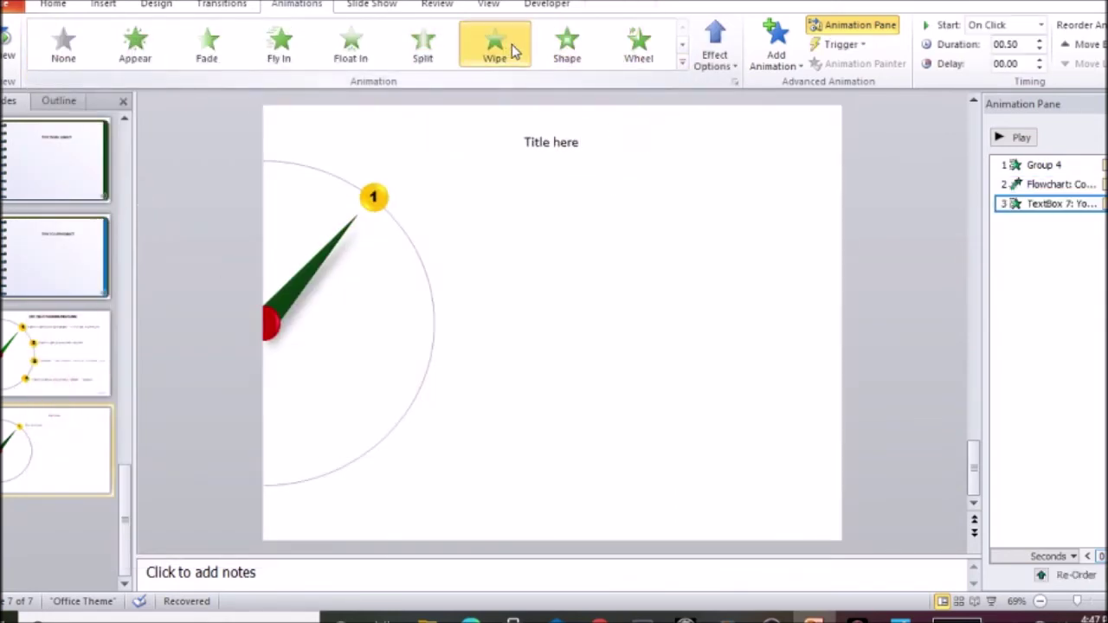
{"action": "left_click", "coordinate": [738, 72]}
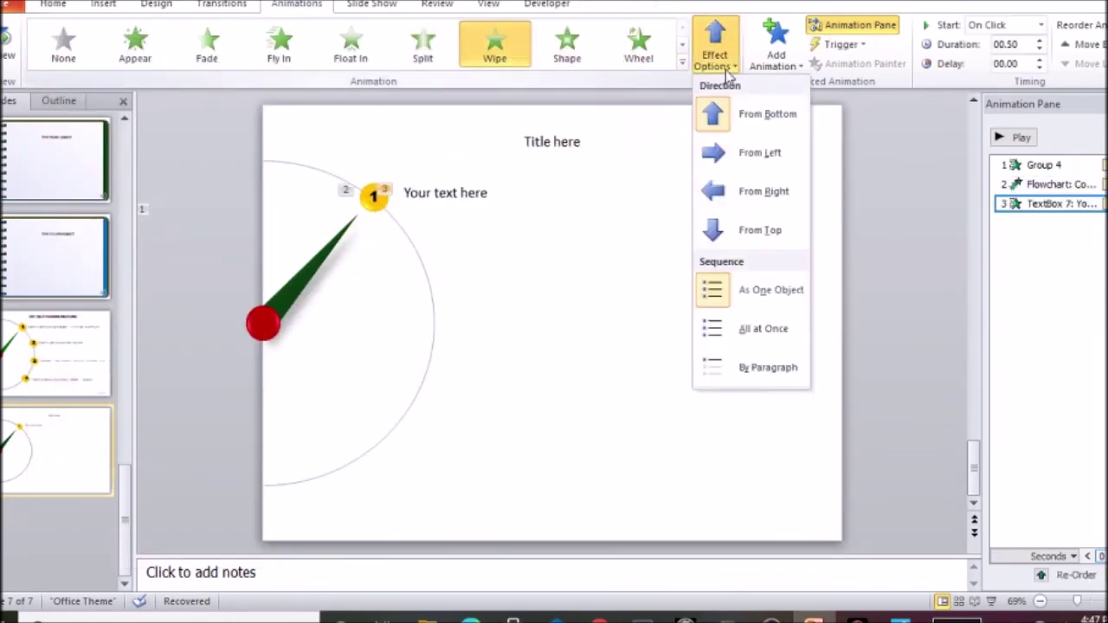
{"action": "left_click", "coordinate": [759, 158]}
Change the 'Your text here' wipe duration to 2 seconds (Medium).
{"action": "left_click", "coordinate": [1034, 204]}
{"action": "left_click", "coordinate": [1034, 205]}
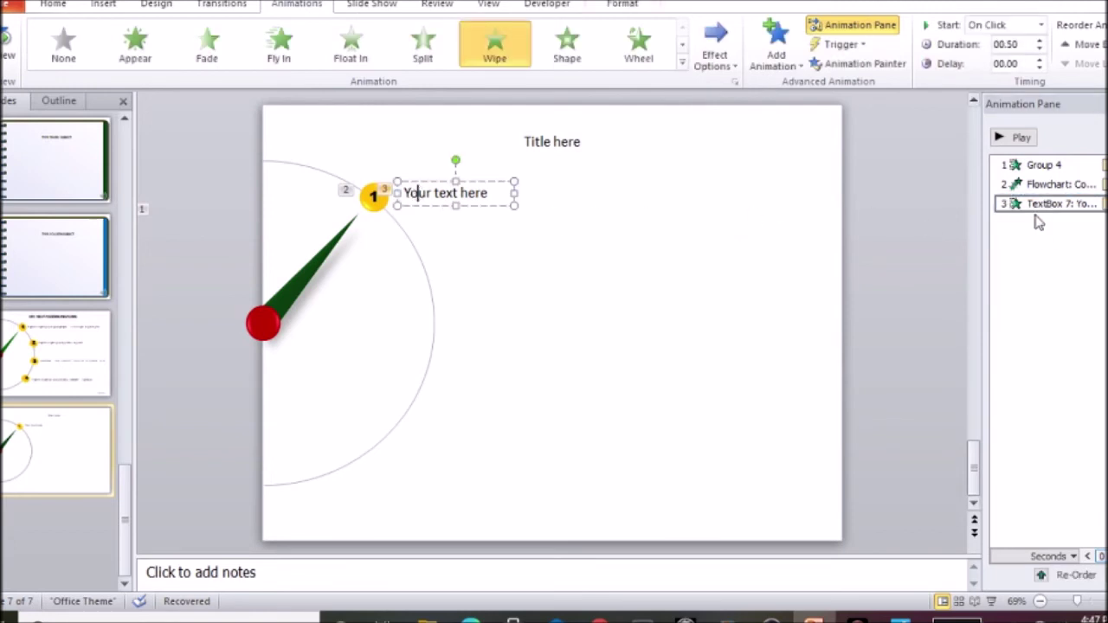
{"action": "right_click", "coordinate": [1004, 213]}
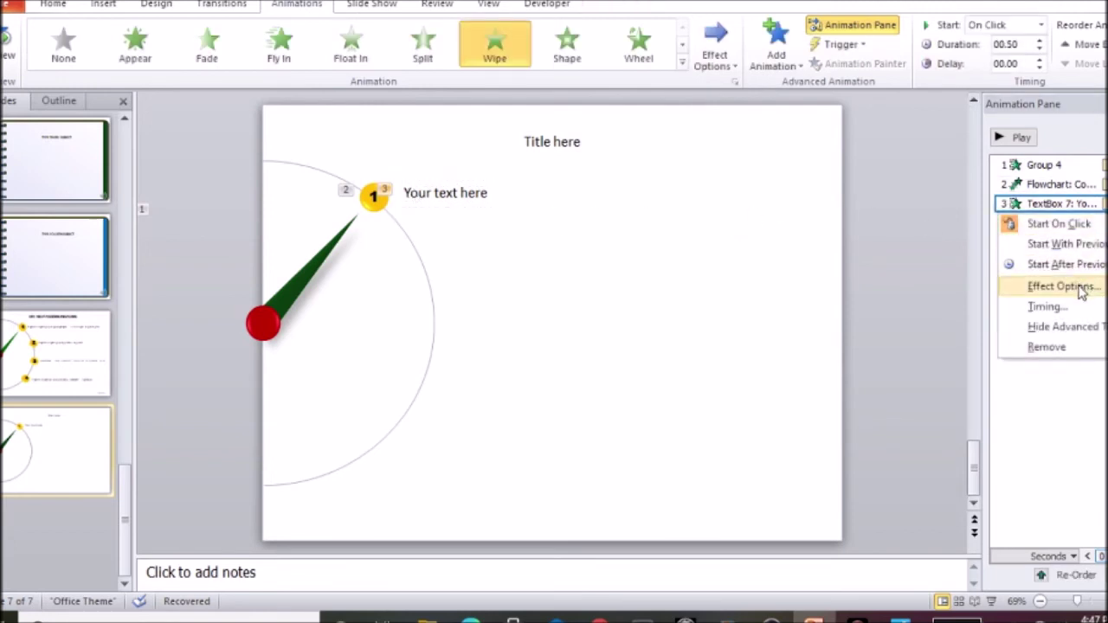
{"action": "left_click", "coordinate": [1047, 286]}
{"action": "left_click", "coordinate": [482, 190]}
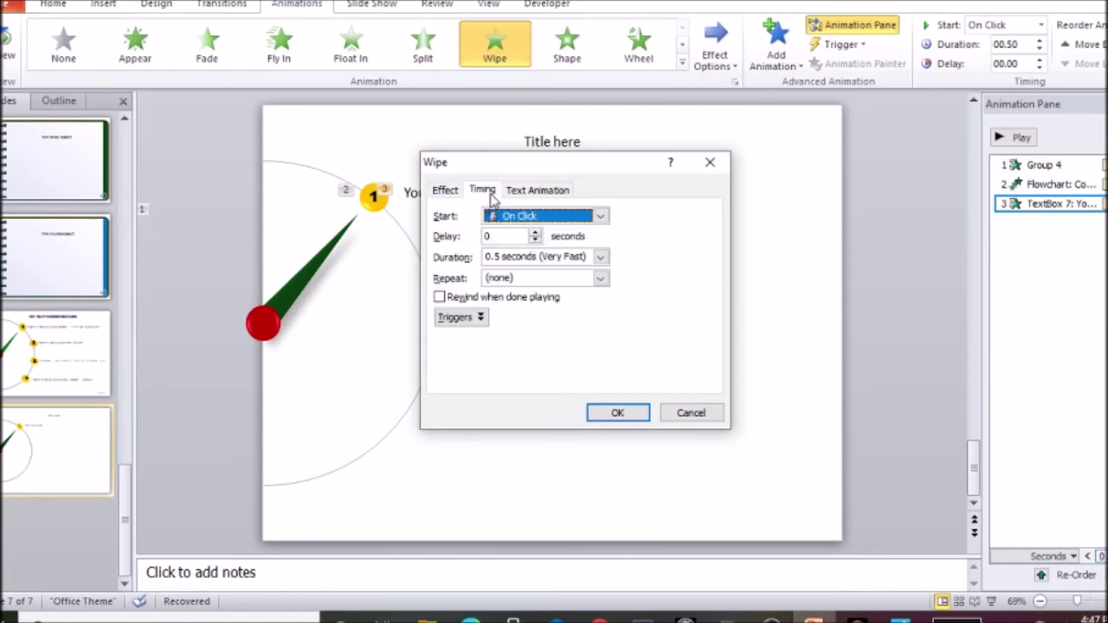
{"action": "left_click", "coordinate": [599, 257]}
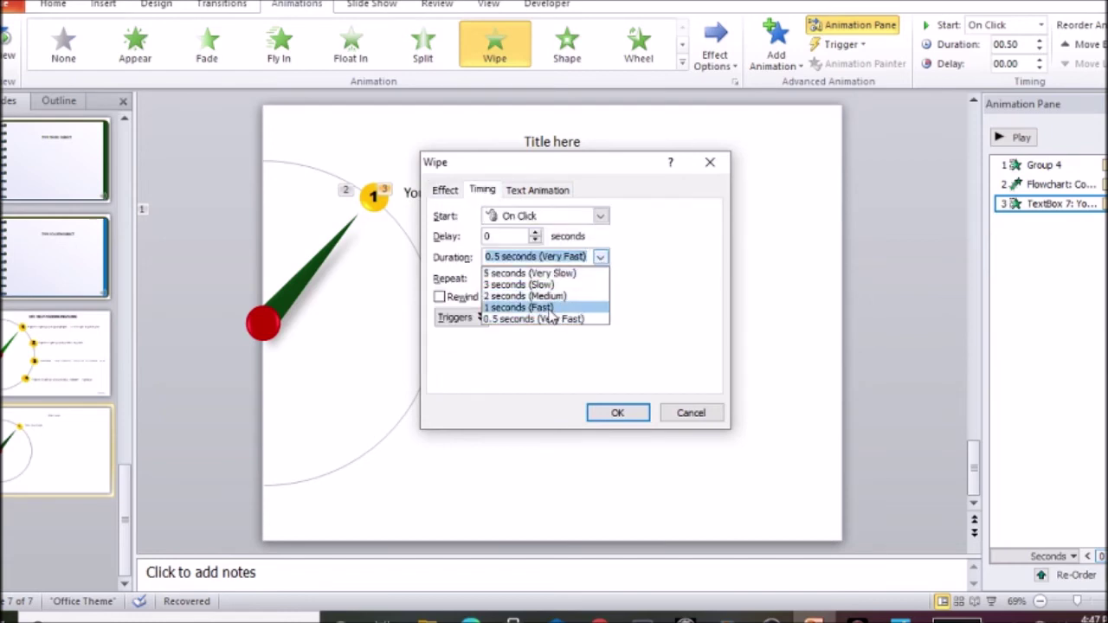
{"action": "left_click", "coordinate": [545, 285]}
{"action": "left_click", "coordinate": [600, 257]}
{"action": "left_click", "coordinate": [568, 299]}
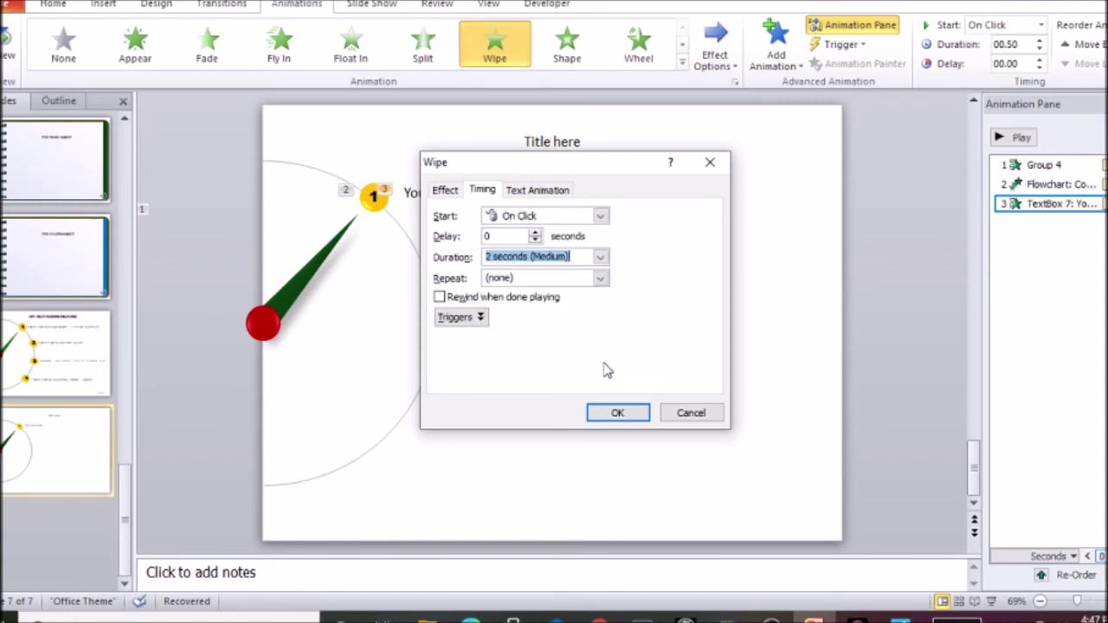
{"action": "left_click", "coordinate": [606, 412]}
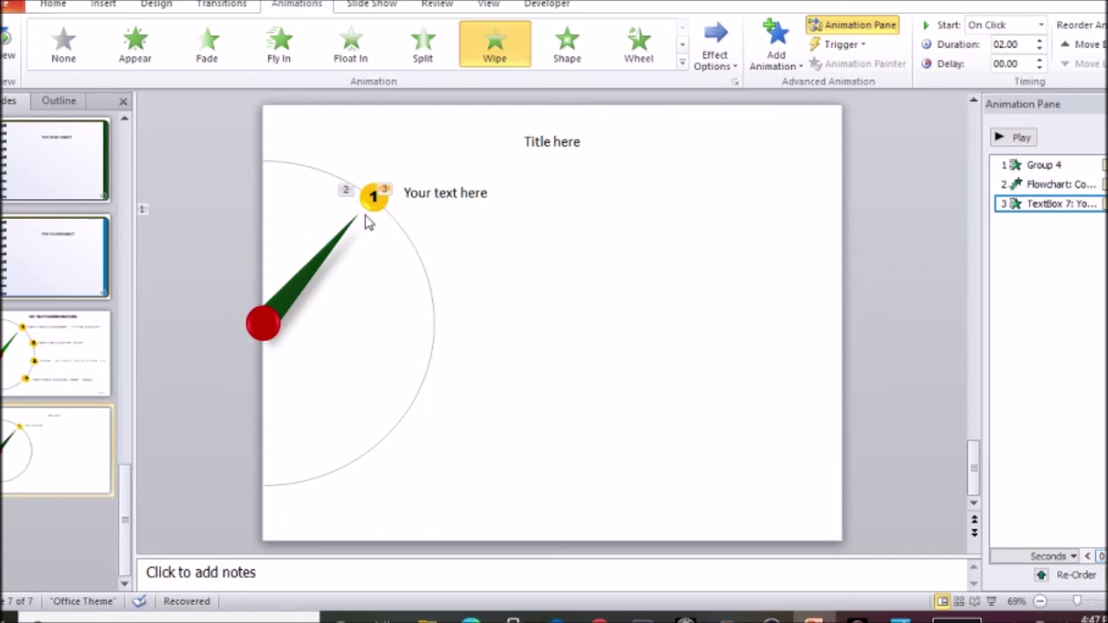
{"action": "left_click", "coordinate": [318, 267]}
Add a Spin emphasis to the needle with a custom 40° clockwise amount.
{"action": "left_click", "coordinate": [776, 44]}
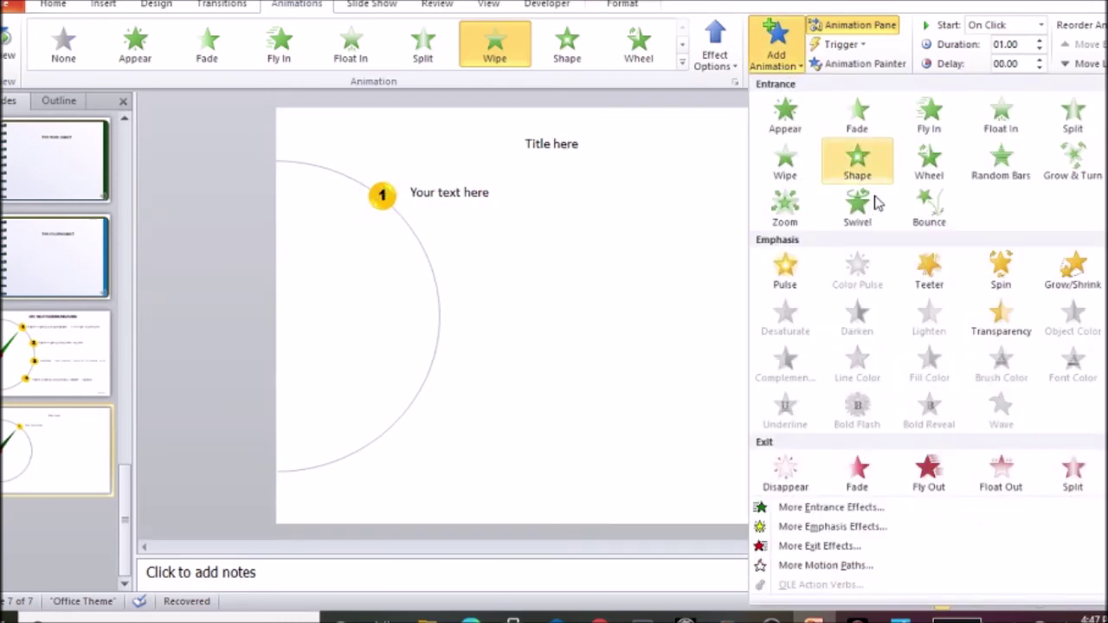
{"action": "left_click", "coordinate": [1004, 288]}
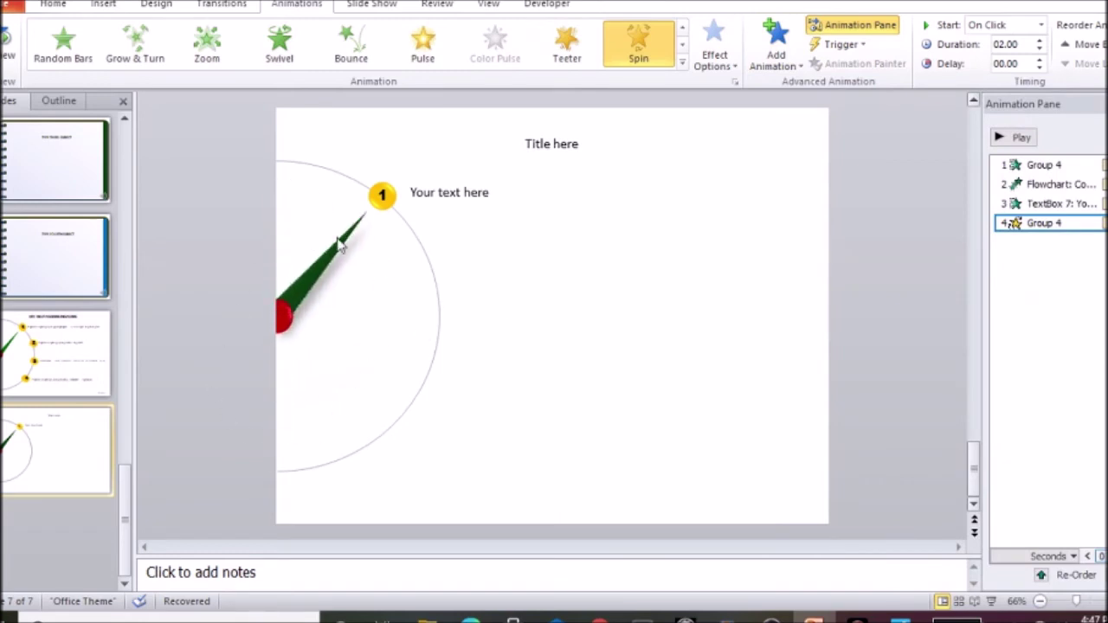
{"action": "left_click", "coordinate": [1099, 223]}
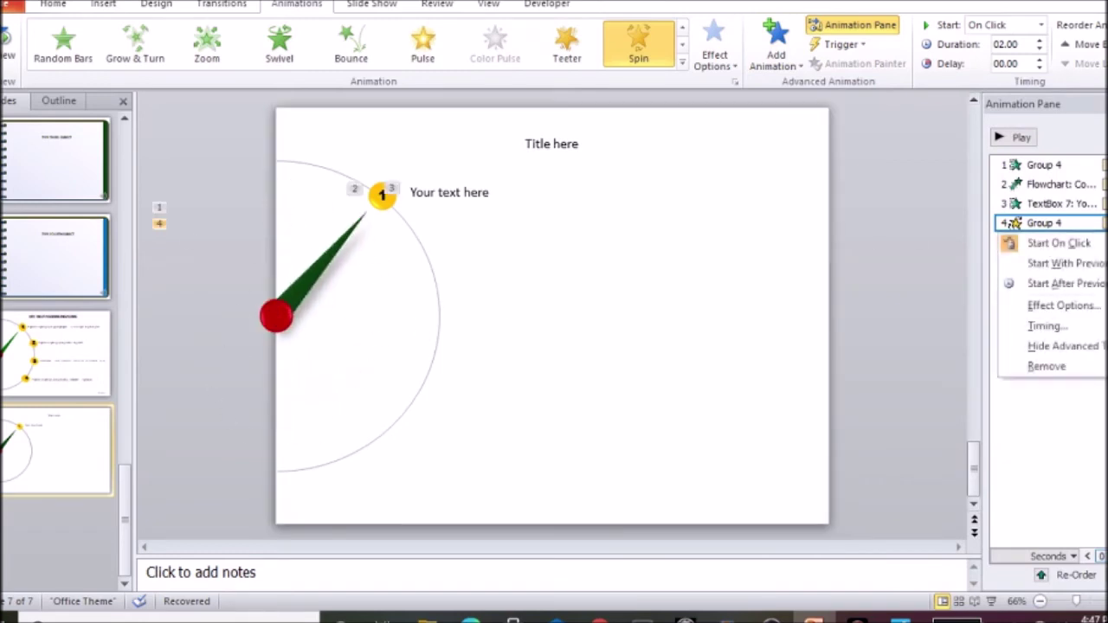
{"action": "left_click", "coordinate": [1063, 304]}
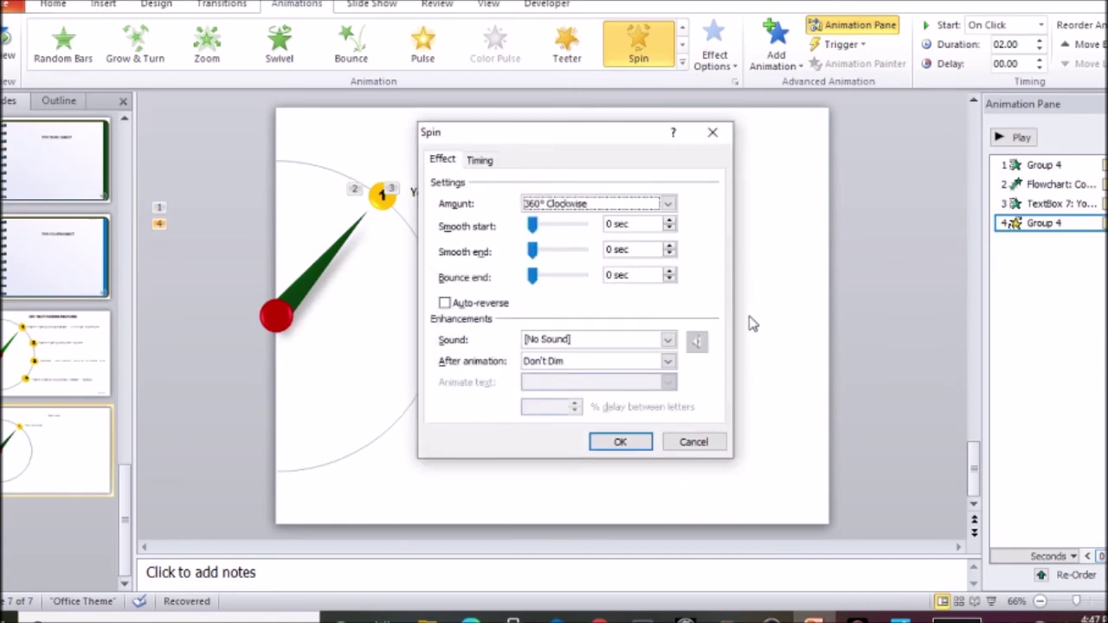
{"action": "left_click", "coordinate": [668, 204]}
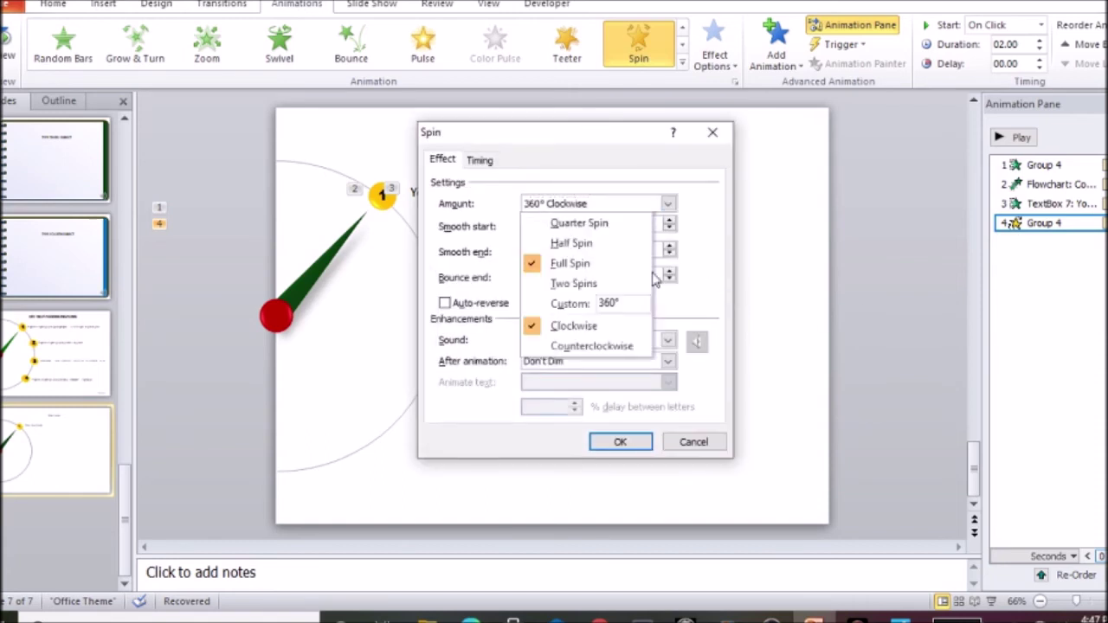
{"action": "left_click", "coordinate": [612, 304]}
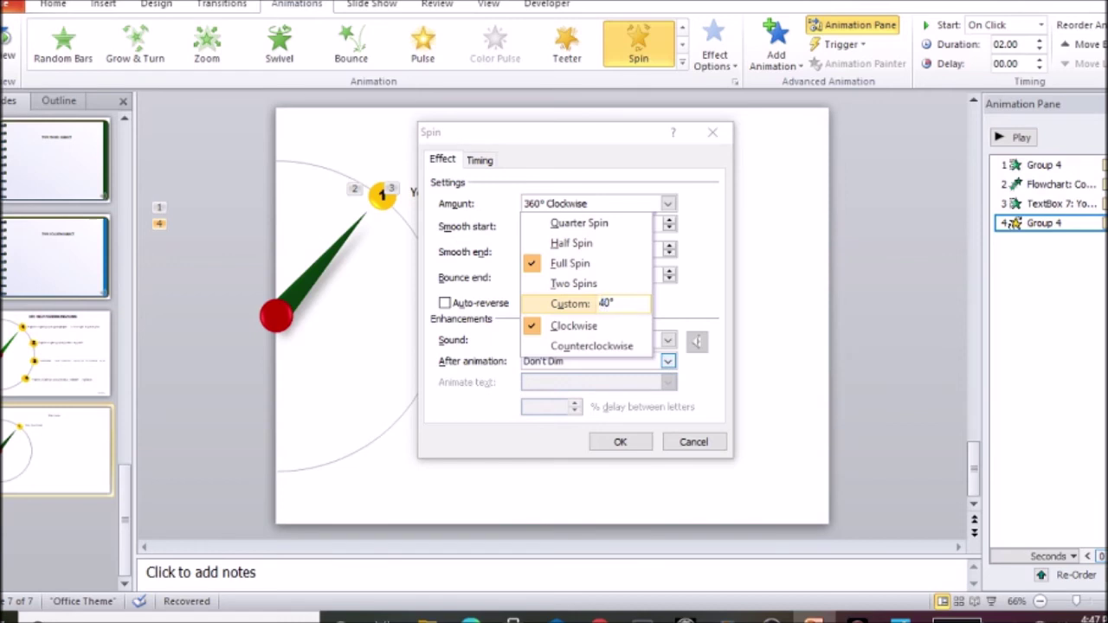
{"action": "left_click", "coordinate": [667, 362]}
{"action": "left_click", "coordinate": [630, 445]}
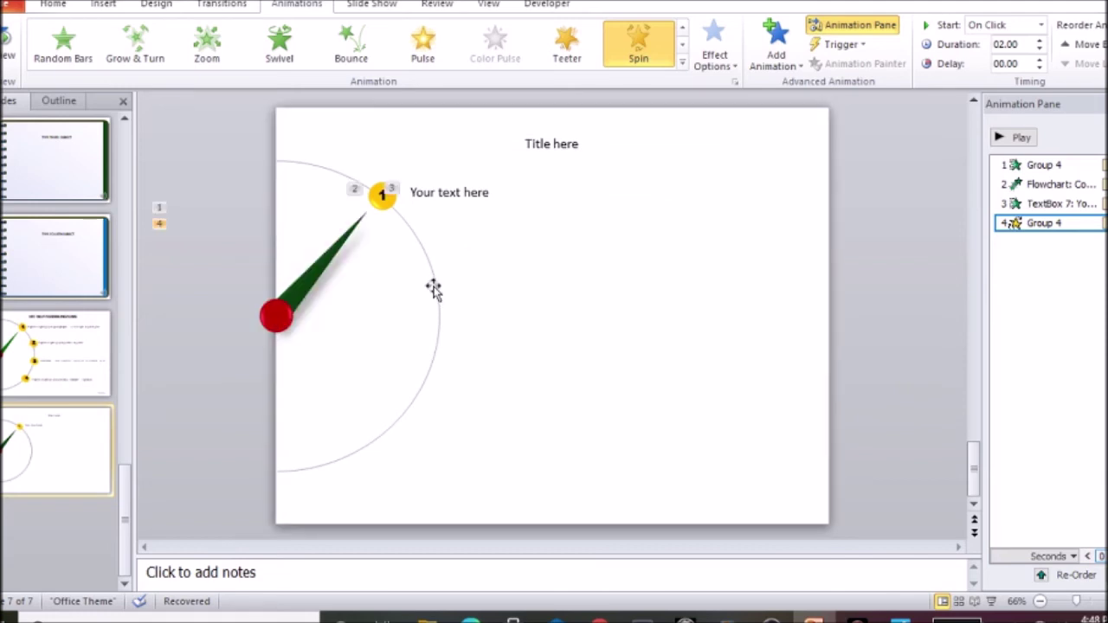
{"action": "left_click", "coordinate": [381, 195]}
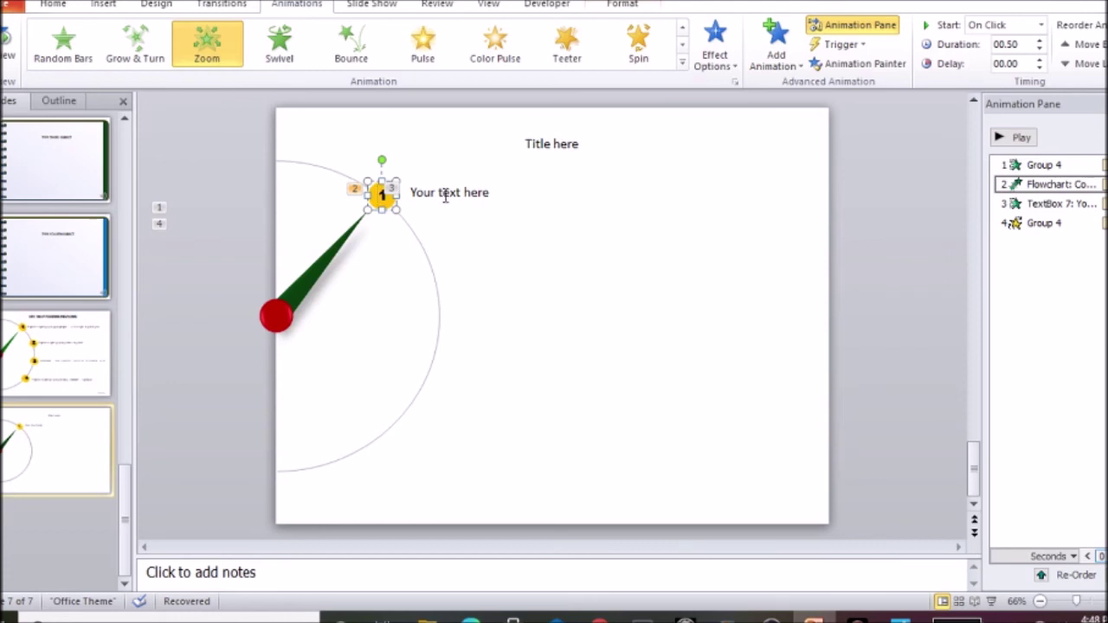
Duplicate the yellow 1 marker and its text box, move the copy down the arc, and preview.
{"action": "left_click", "coordinate": [424, 193]}
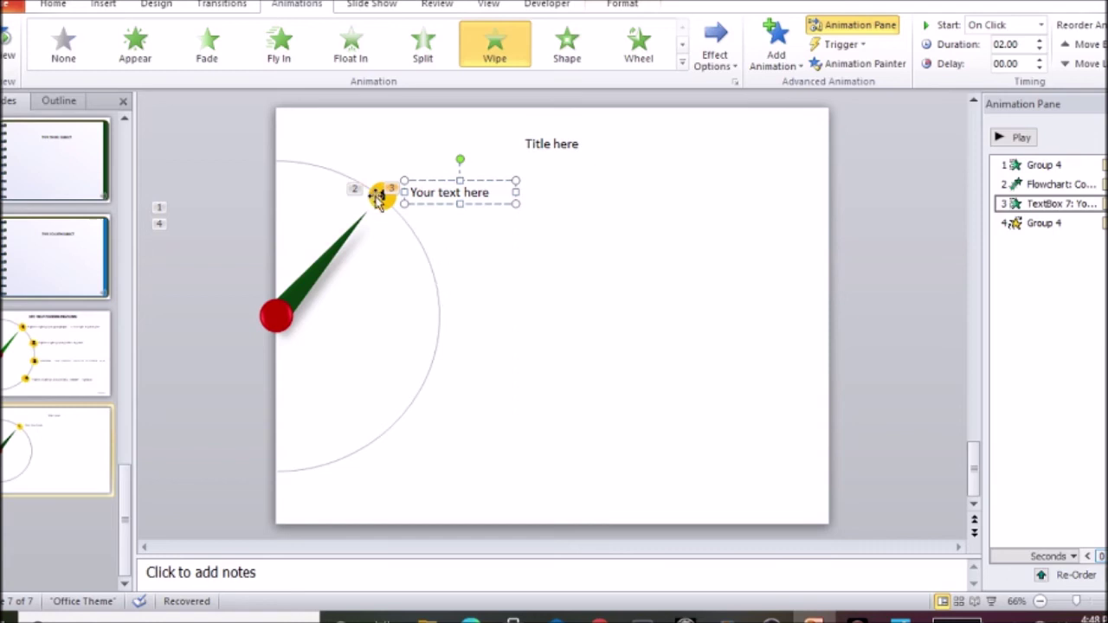
{"action": "left_click", "coordinate": [378, 197]}
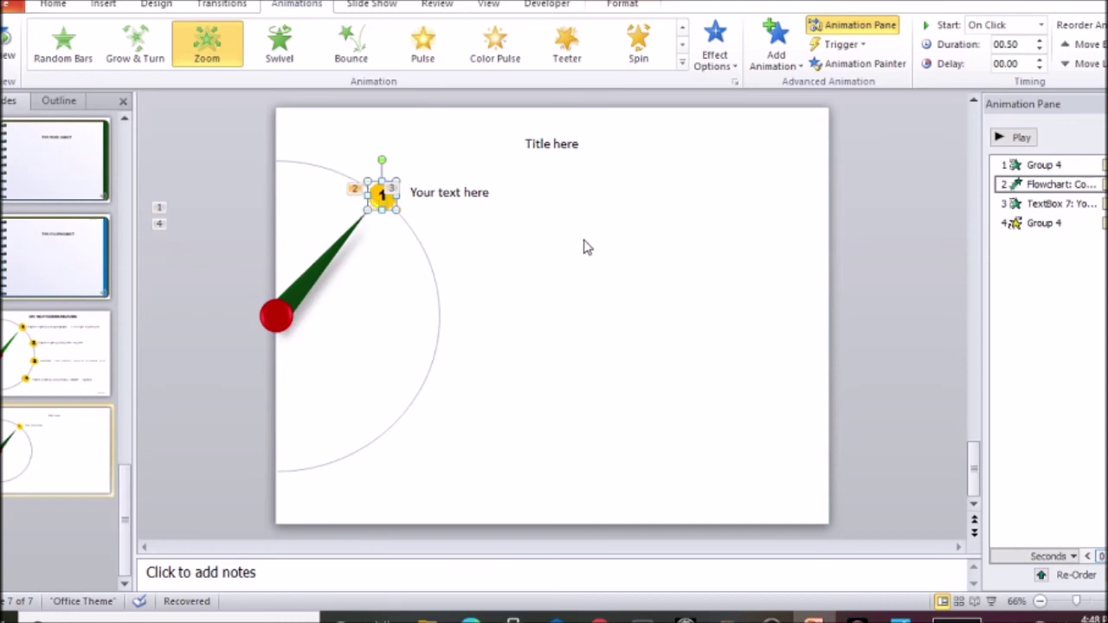
{"action": "left_click", "coordinate": [443, 196], "text": "shift"}
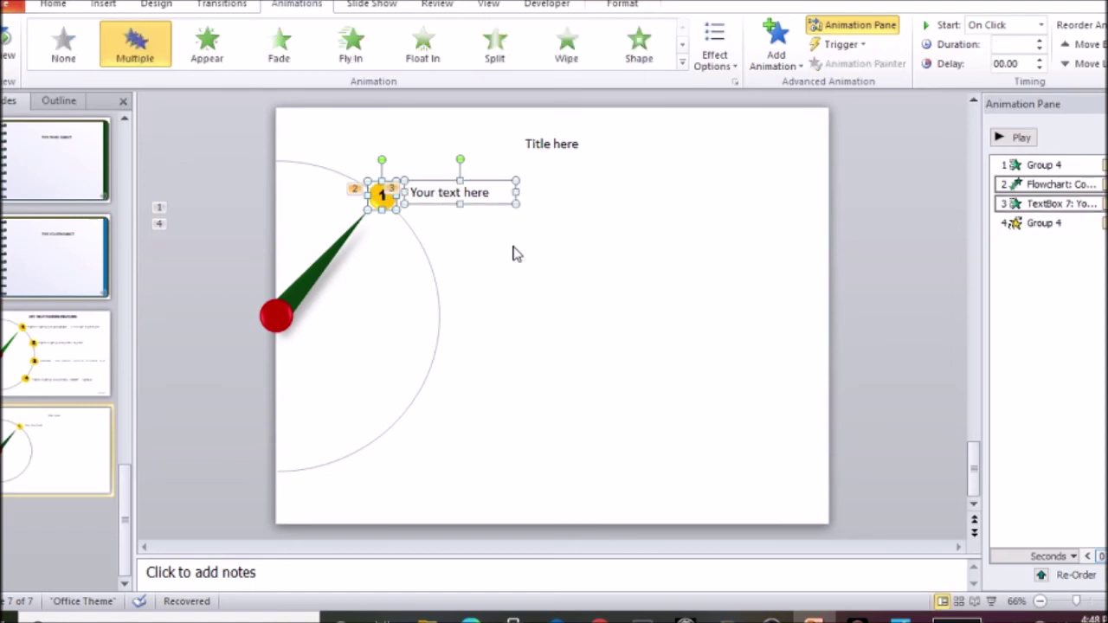
{"action": "key", "text": "ctrl+d"}
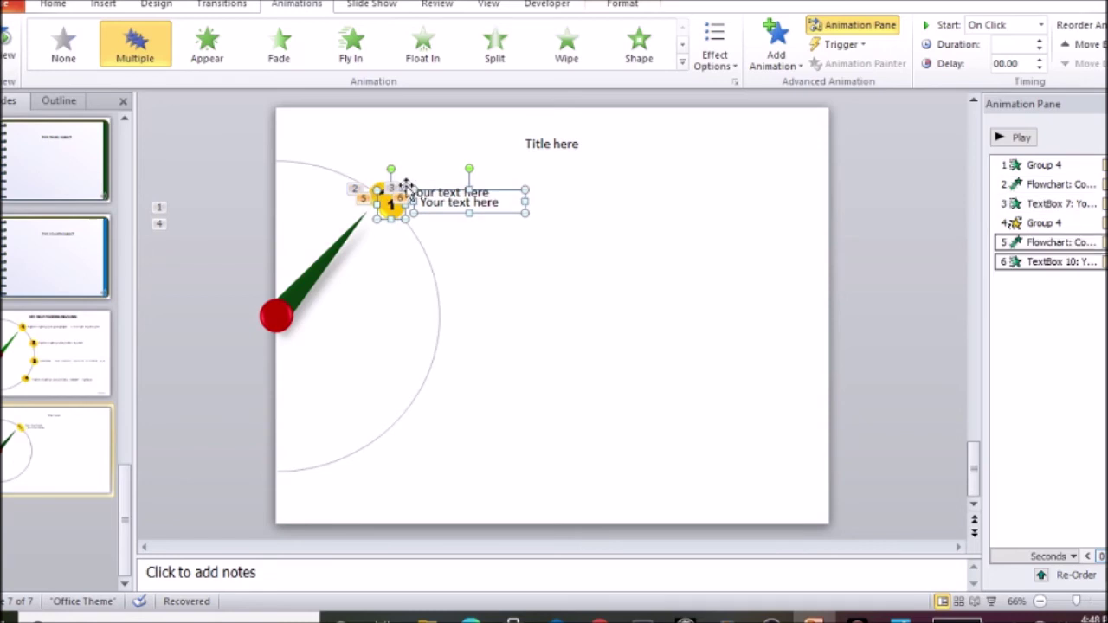
{"action": "left_click_drag", "start_coordinate": [434, 189], "coordinate": [479, 286]}
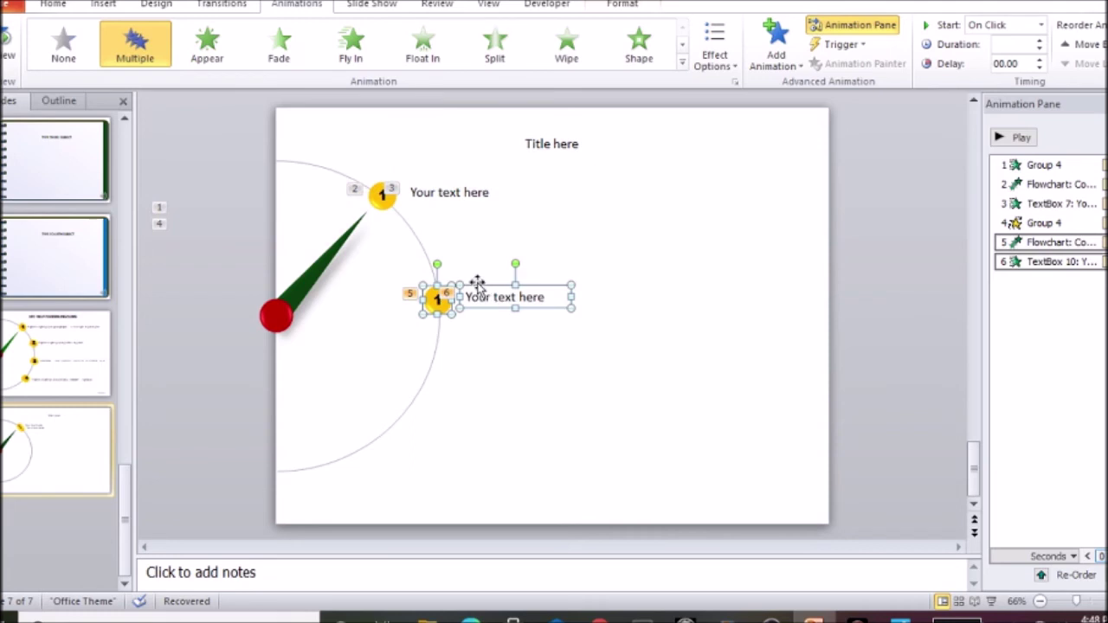
{"action": "left_click", "coordinate": [1004, 138]}
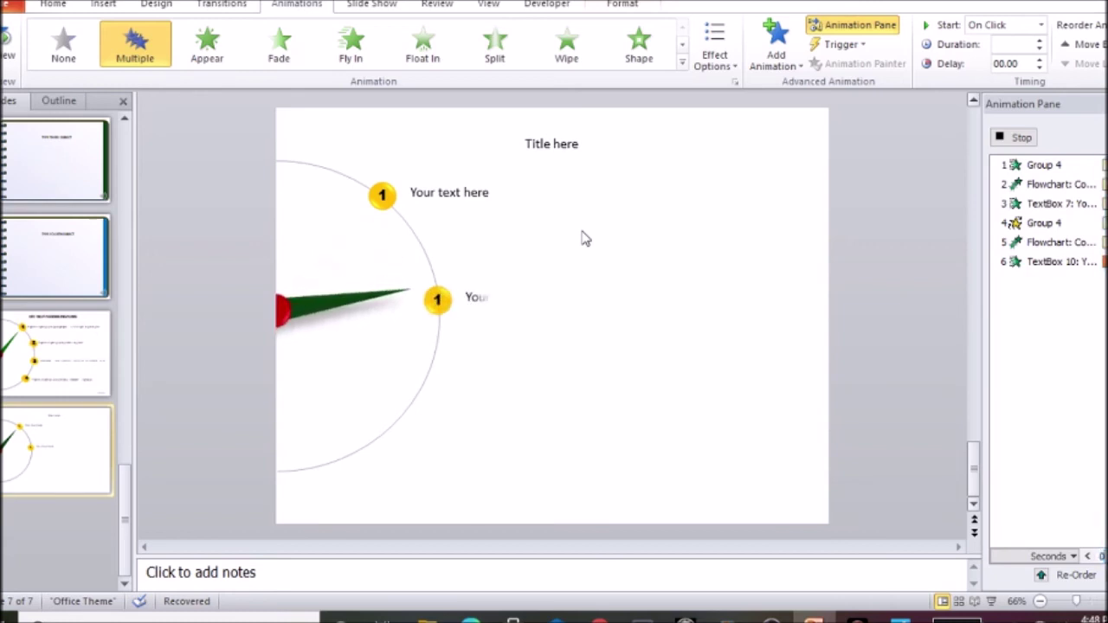
{"action": "left_click", "coordinate": [443, 302]}
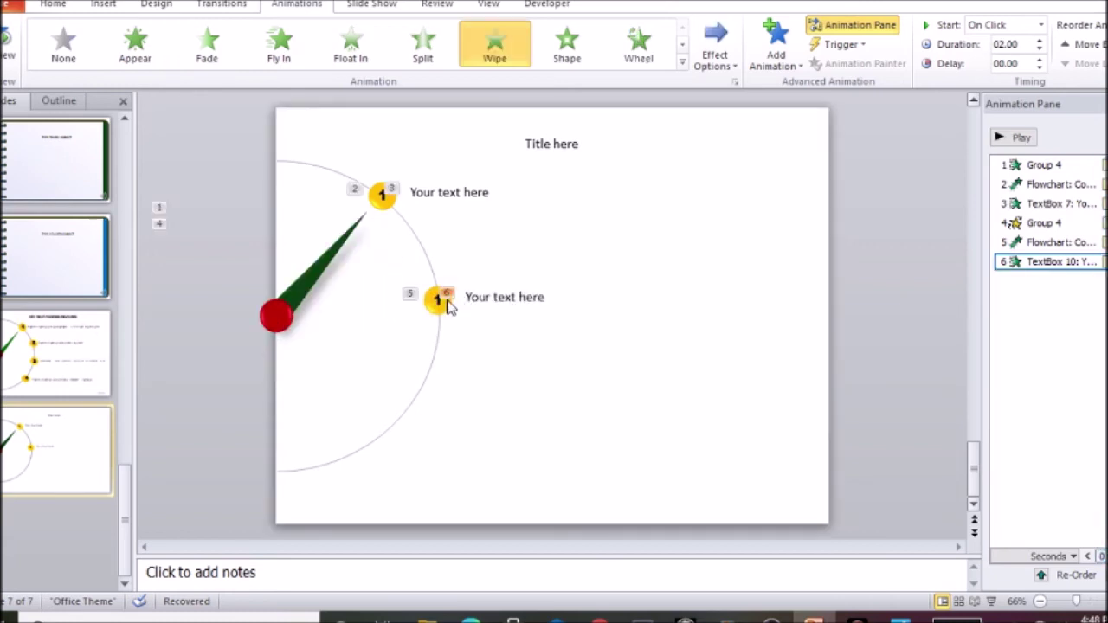
Raise the second marker and its caption slightly and renumber the marker to 2.
{"action": "left_click", "coordinate": [433, 303]}
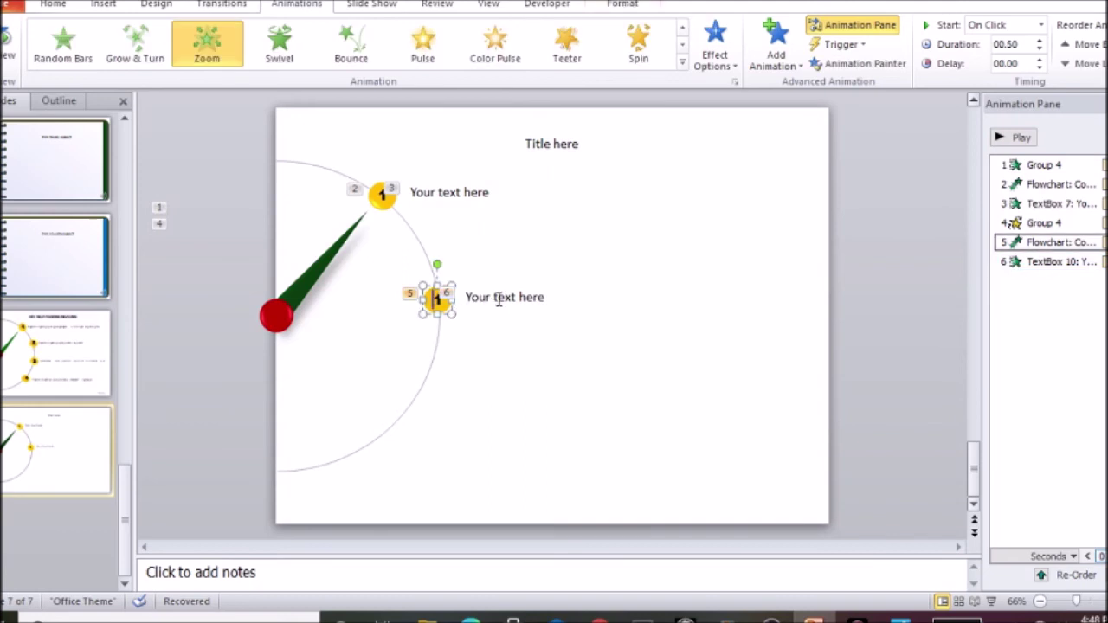
{"action": "left_click", "coordinate": [498, 299], "text": "shift"}
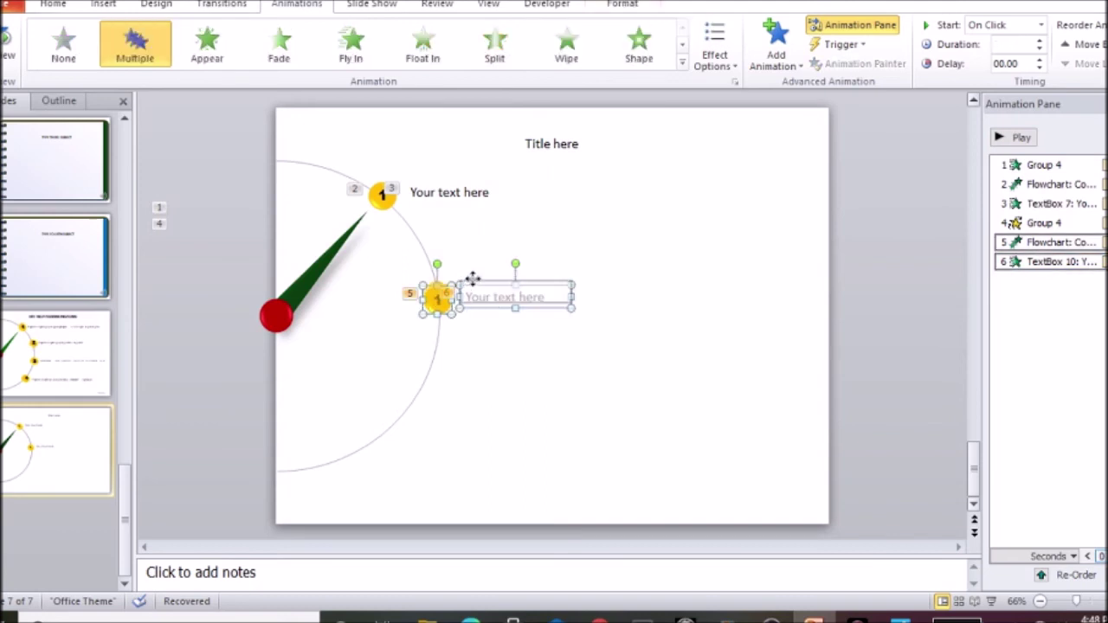
{"action": "left_click_drag", "start_coordinate": [473, 288], "coordinate": [471, 275]}
{"action": "left_click", "coordinate": [482, 322]}
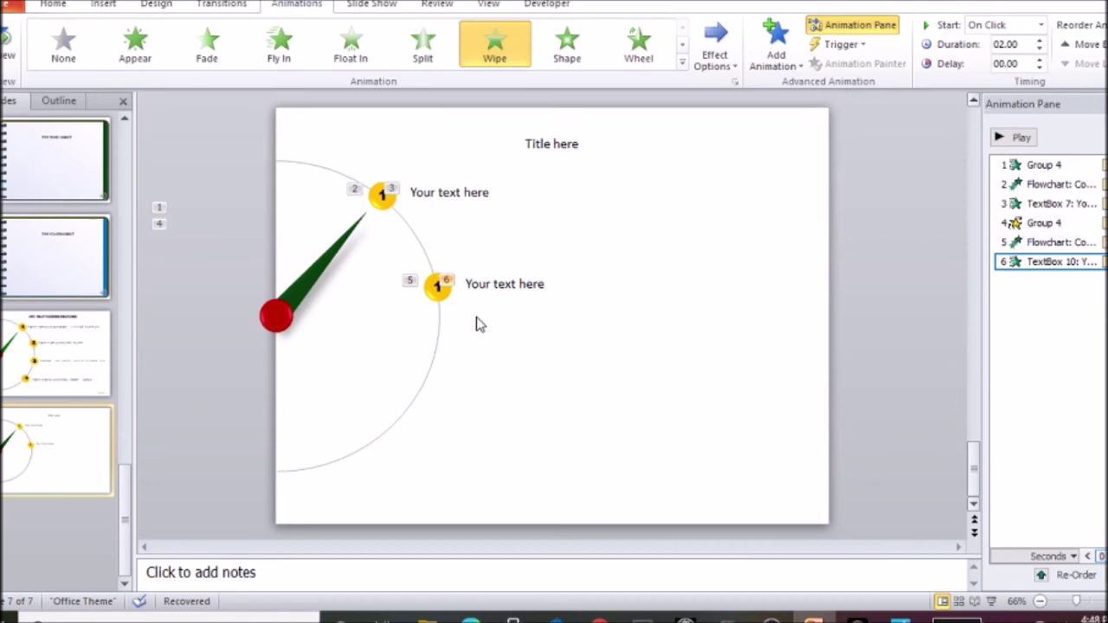
{"action": "left_click", "coordinate": [439, 287]}
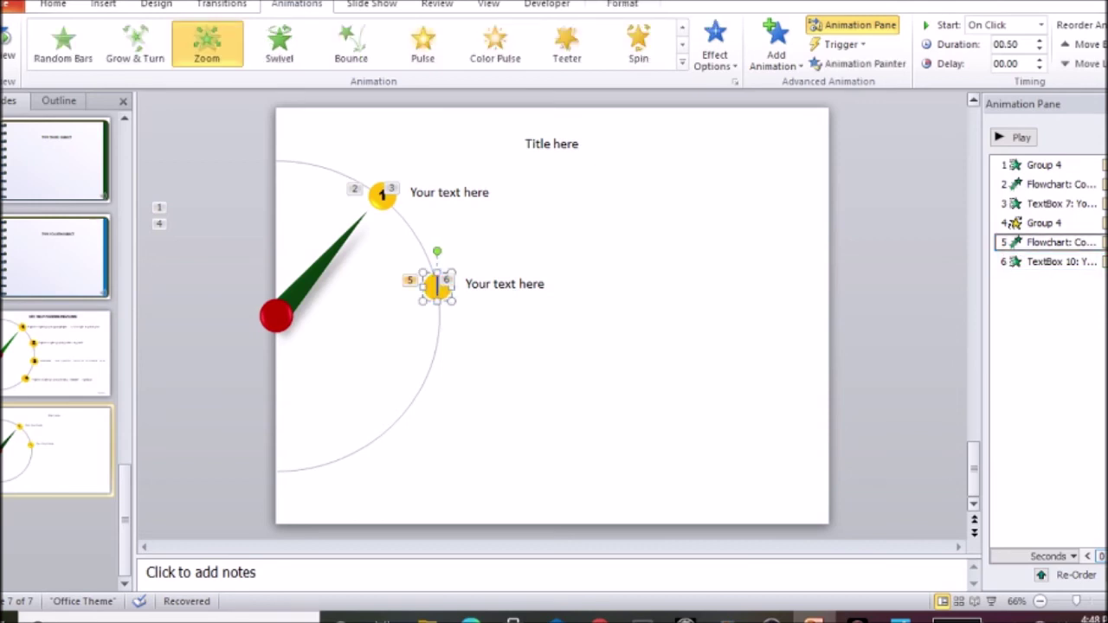
{"action": "left_click", "coordinate": [481, 319]}
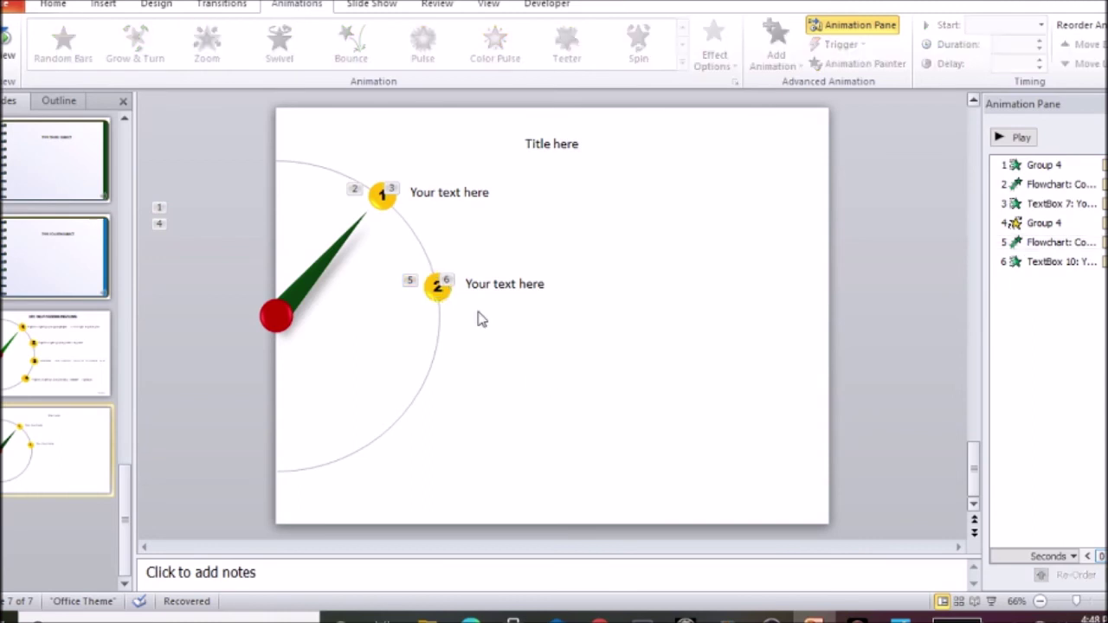
{"action": "left_click", "coordinate": [325, 270]}
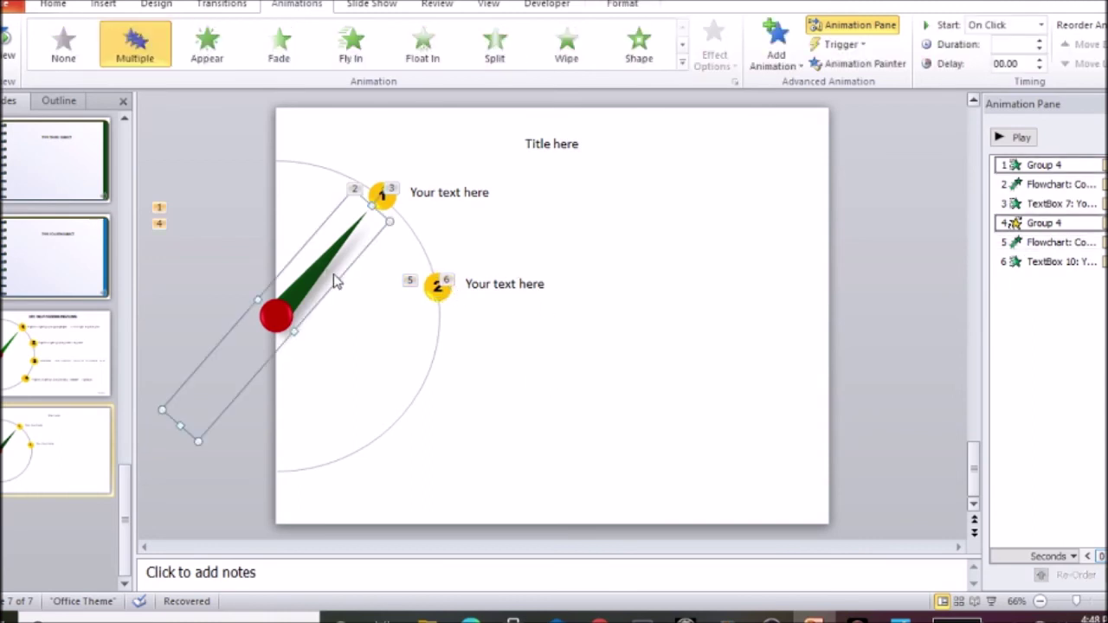
Add a second custom 40° clockwise Spin to the needle and preview it.
{"action": "left_click", "coordinate": [764, 67]}
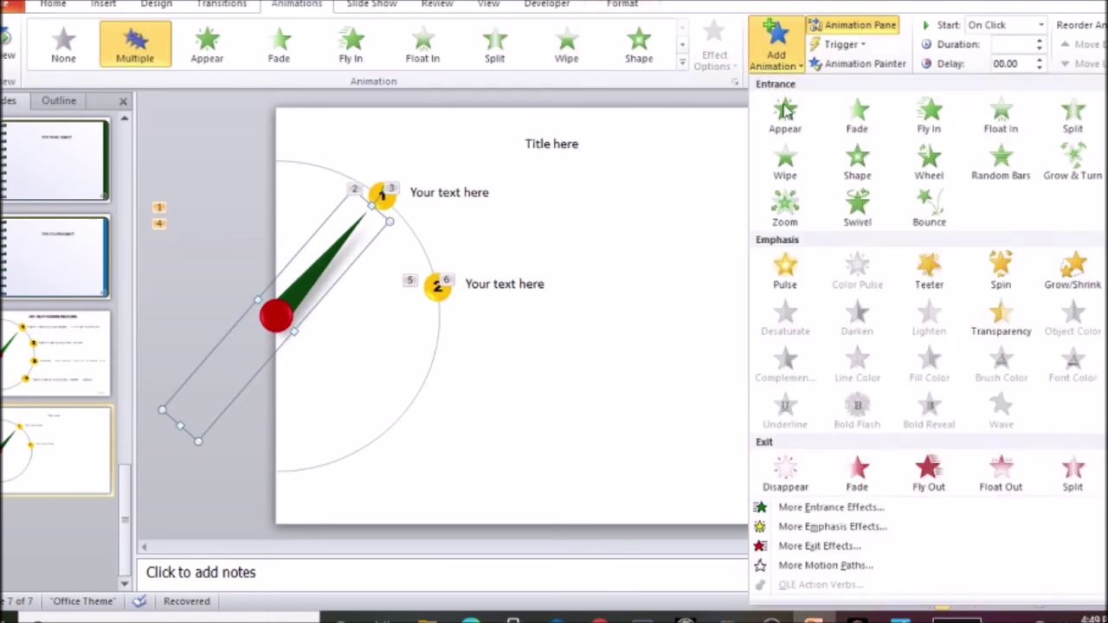
{"action": "left_click", "coordinate": [995, 275]}
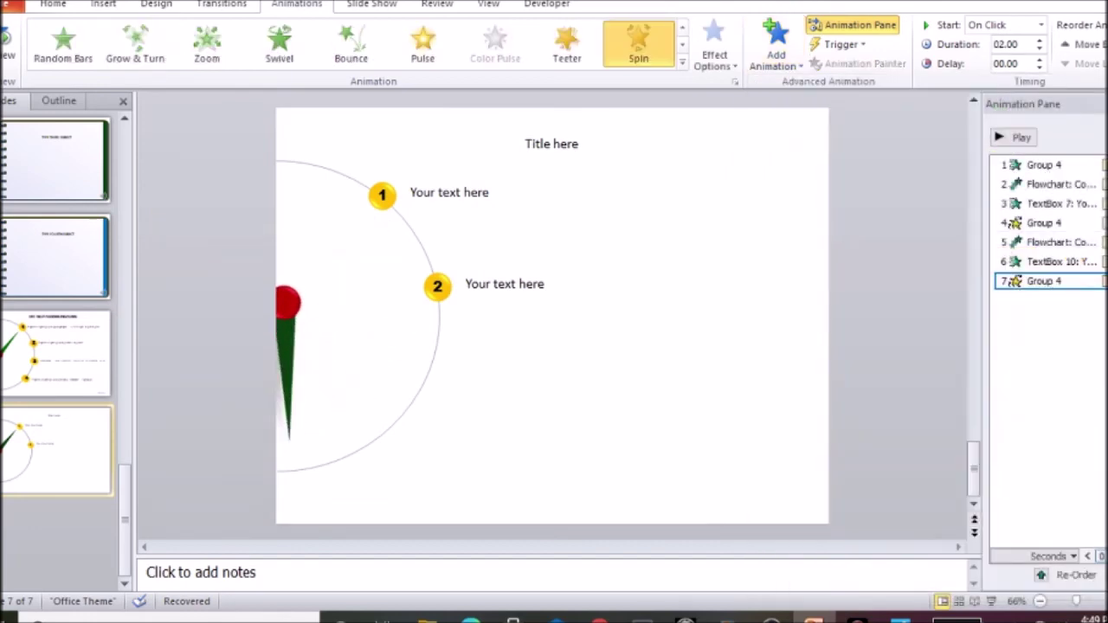
{"action": "left_click", "coordinate": [1073, 363]}
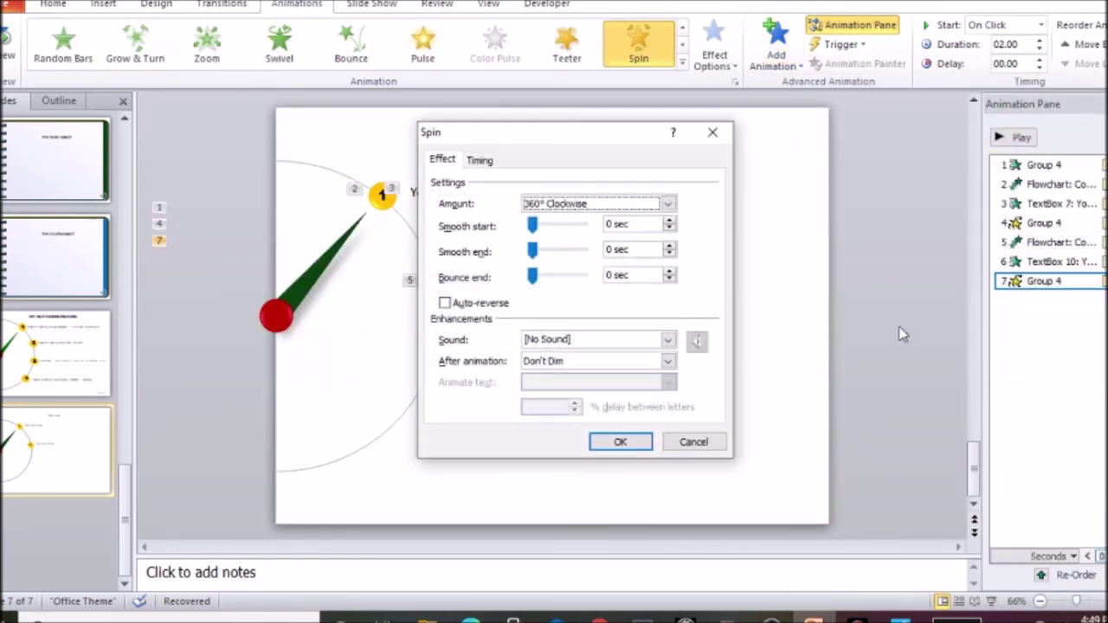
{"action": "left_click", "coordinate": [667, 203]}
{"action": "left_click", "coordinate": [609, 303]}
{"action": "type", "text": "40"}
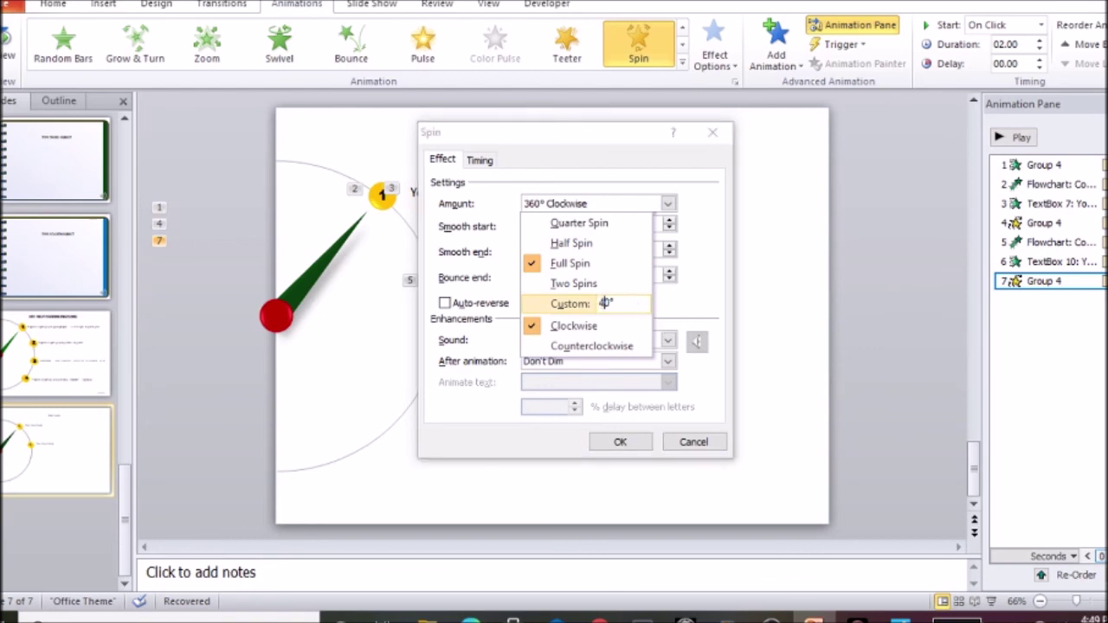
{"action": "key", "text": "Return"}
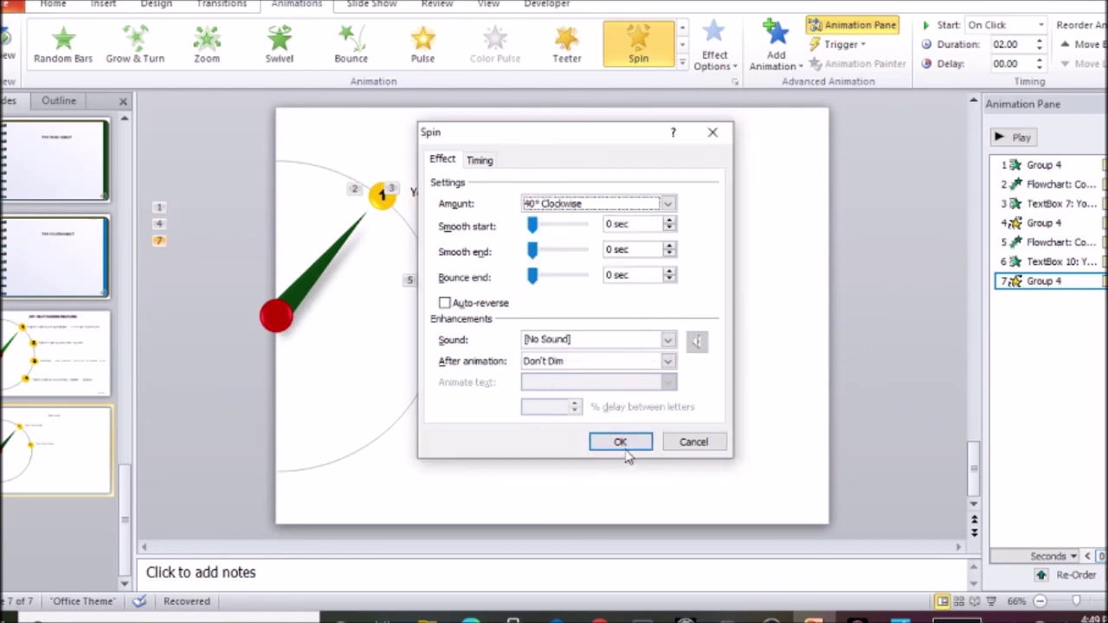
{"action": "left_click", "coordinate": [620, 441]}
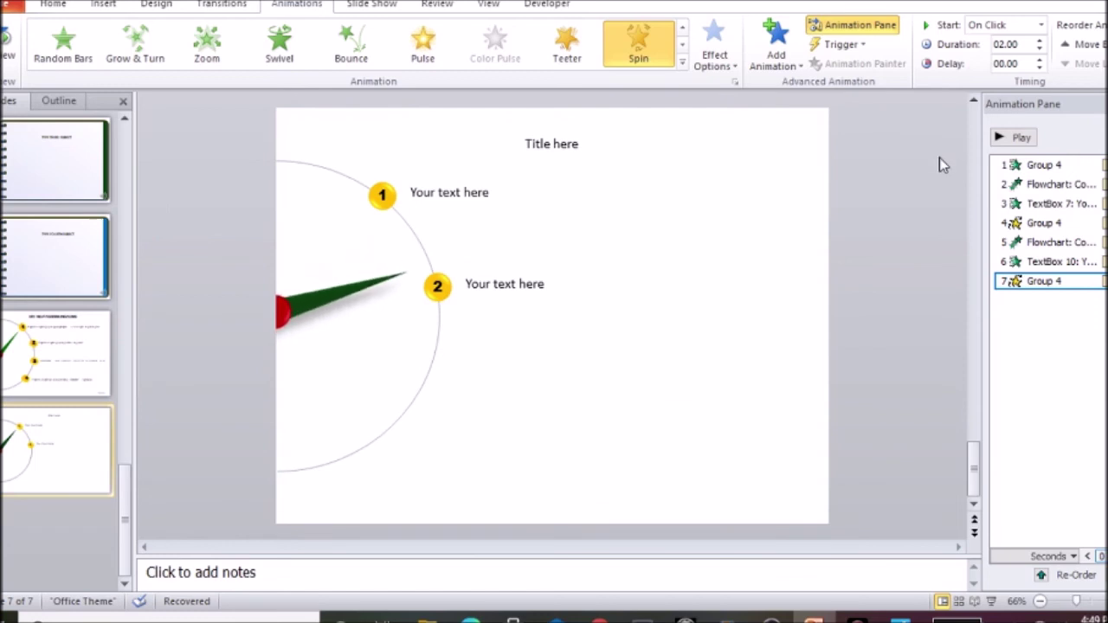
{"action": "left_click", "coordinate": [1021, 138]}
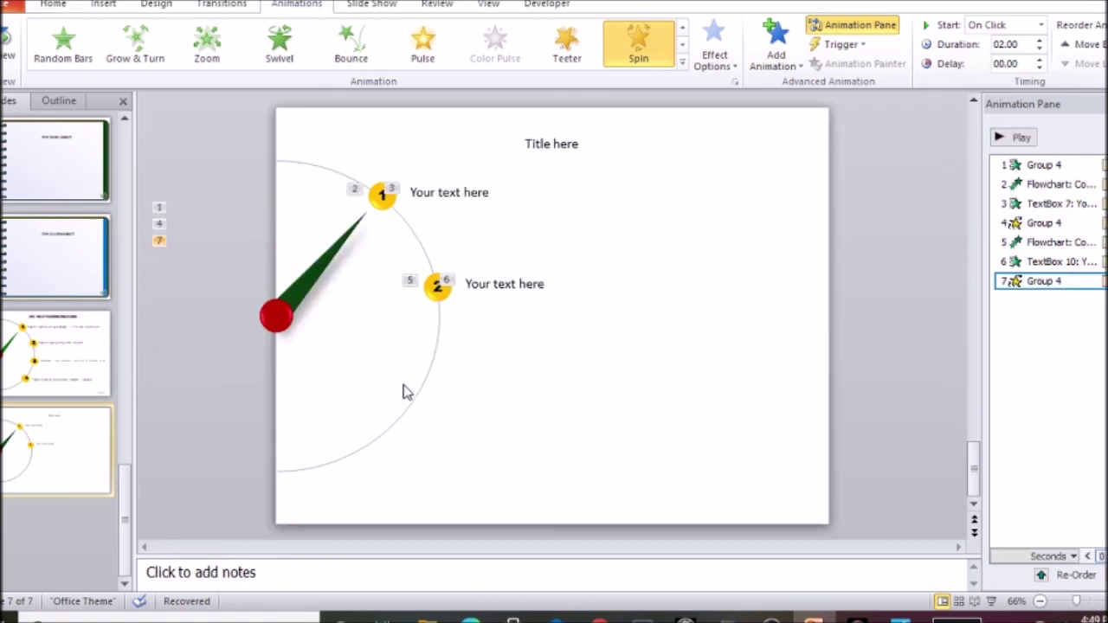
{"action": "left_click", "coordinate": [439, 288]}
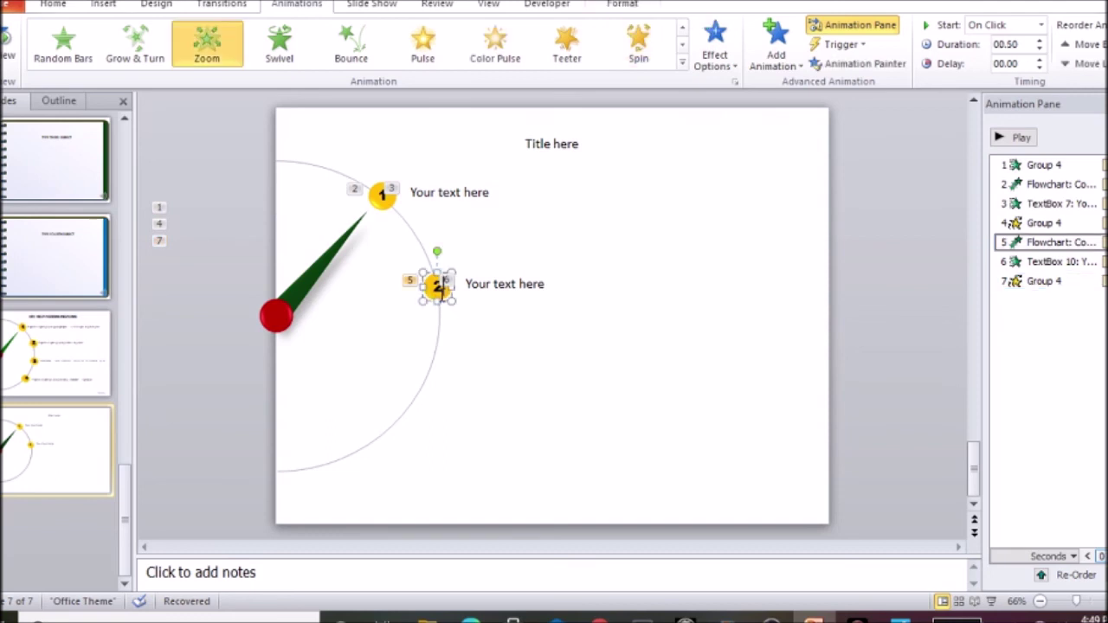
Duplicate marker 2 and its text with Ctrl+D and place the copy lower on the arc.
{"action": "left_click", "coordinate": [507, 281], "text": "shift"}
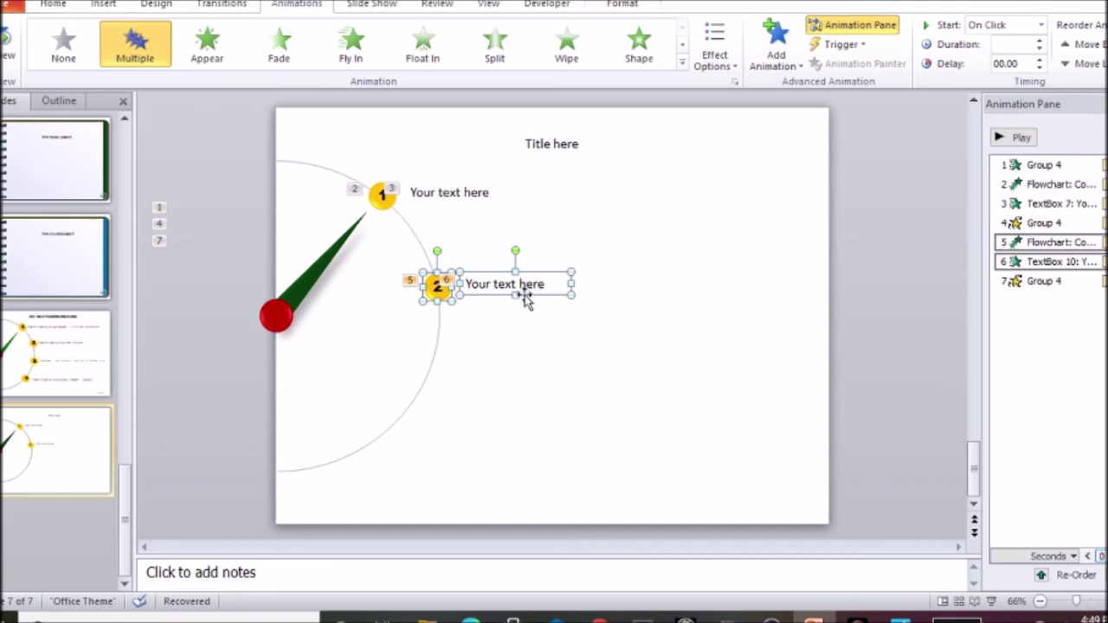
{"action": "key", "text": "ctrl+d"}
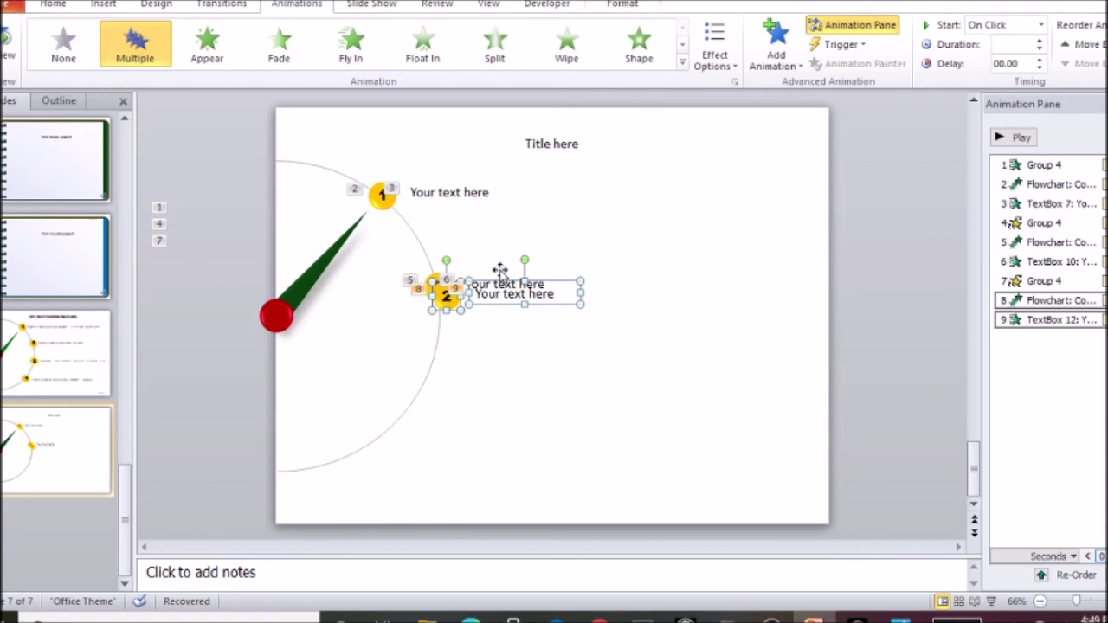
{"action": "left_click_drag", "start_coordinate": [495, 285], "coordinate": [450, 394]}
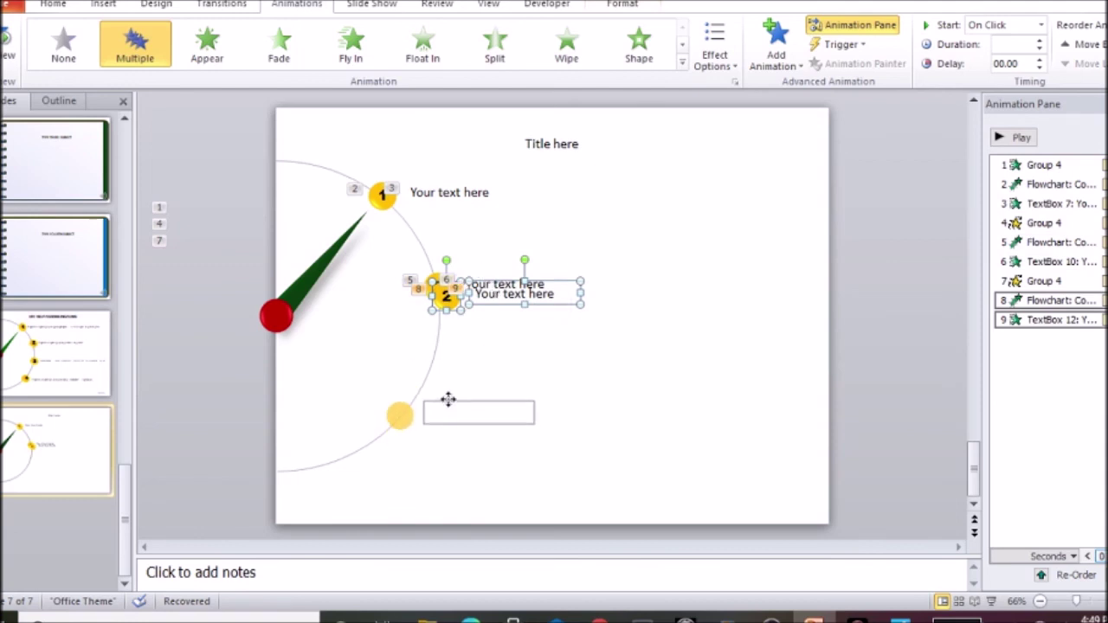
{"action": "left_click_drag", "start_coordinate": [451, 394], "coordinate": [443, 399]}
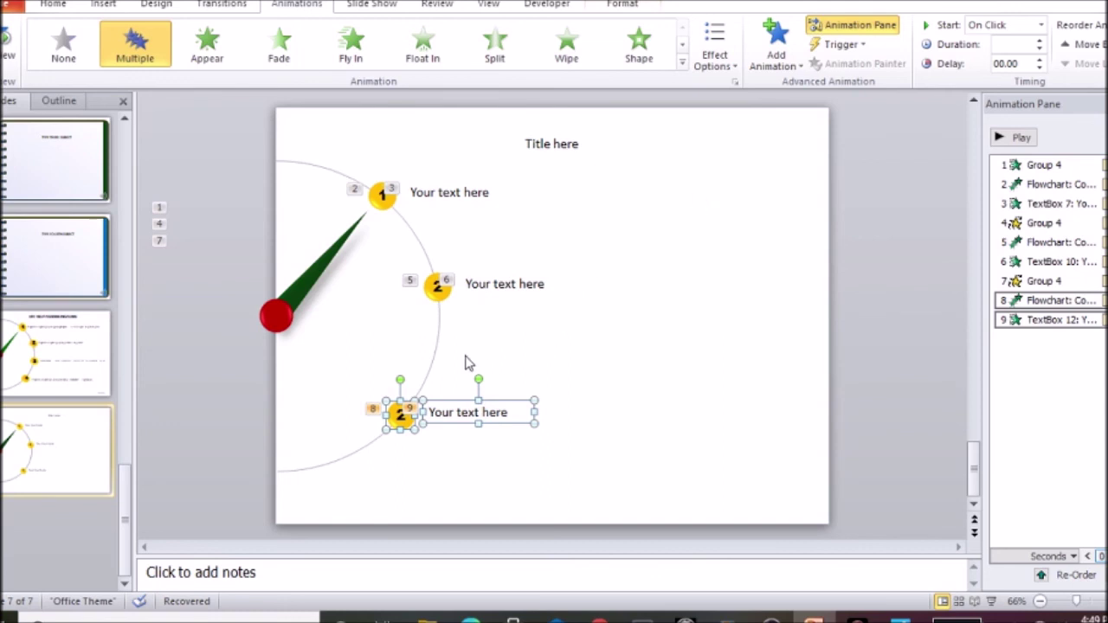
{"action": "key", "text": "Up"}
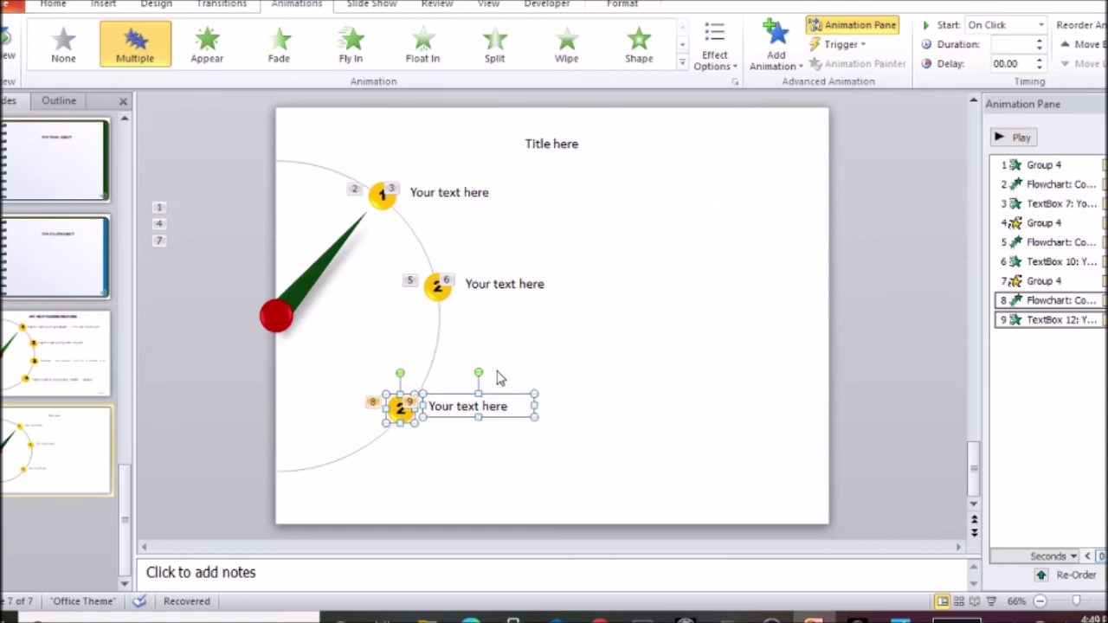
{"action": "key", "text": "Right"}
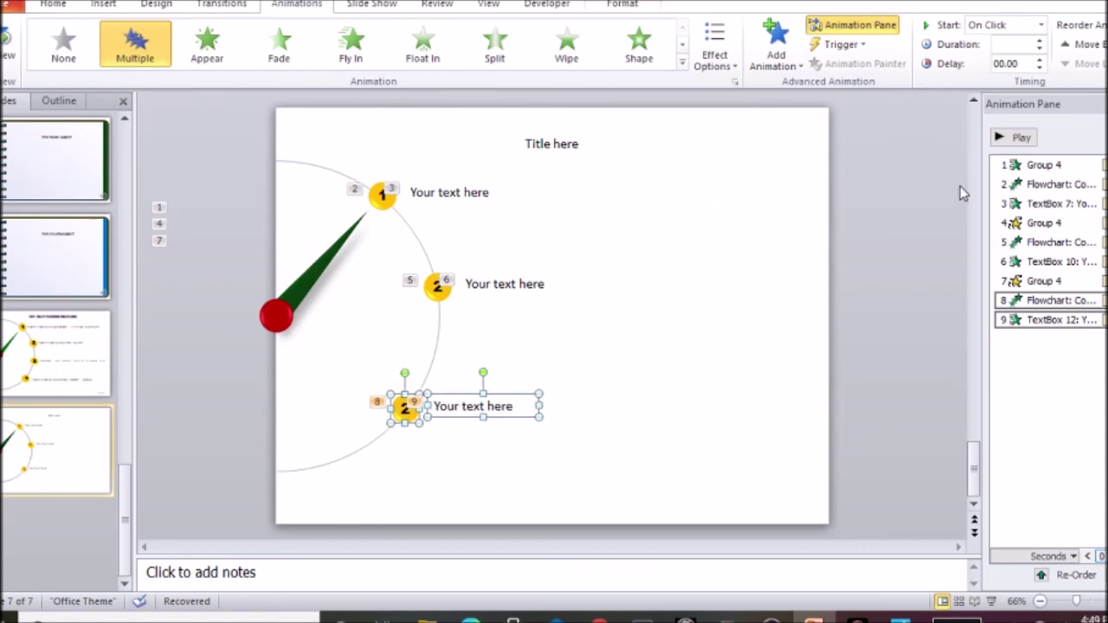
Shift the copy up and right onto the arc, renumber it to 3, and preview the sequence.
{"action": "left_click", "coordinate": [1014, 137]}
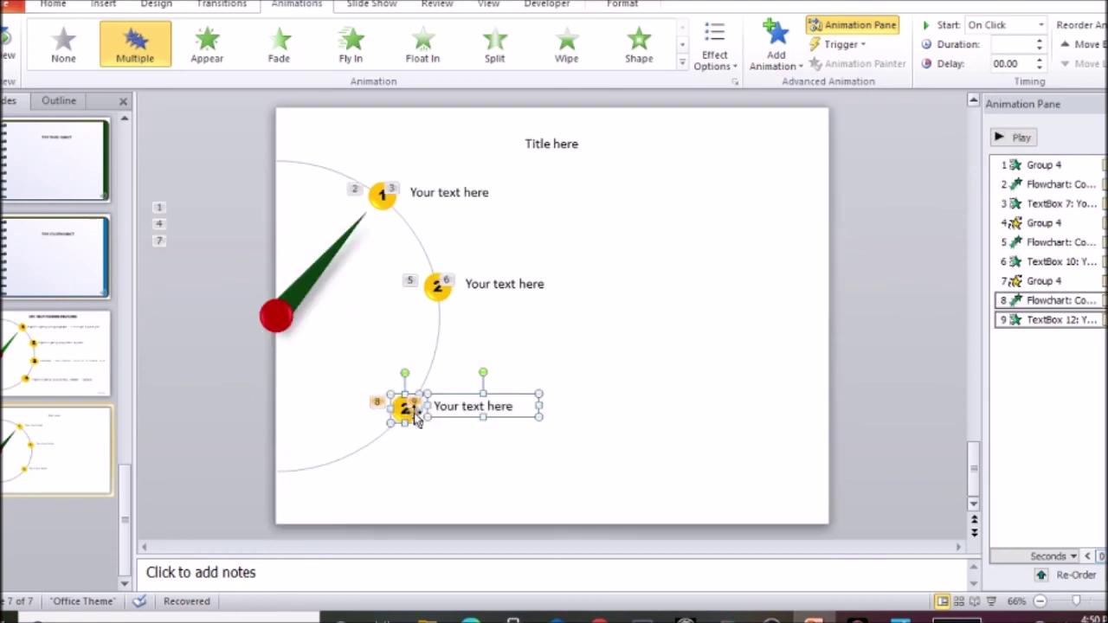
{"action": "left_click_drag", "start_coordinate": [437, 391], "coordinate": [452, 374]}
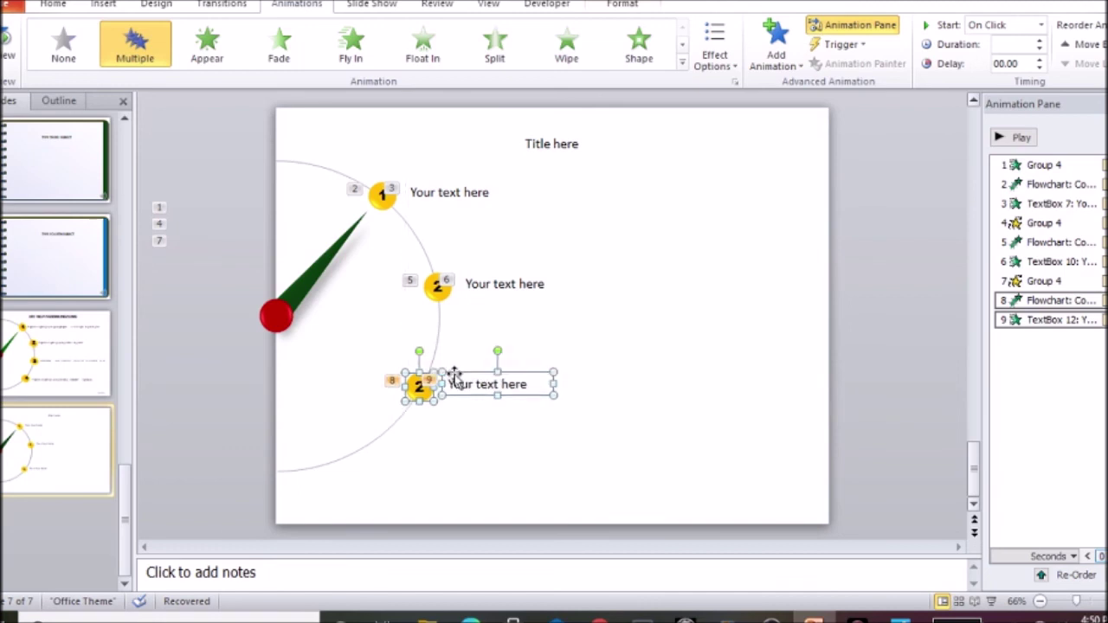
{"action": "left_click", "coordinate": [419, 389]}
{"action": "type", "text": "3"}
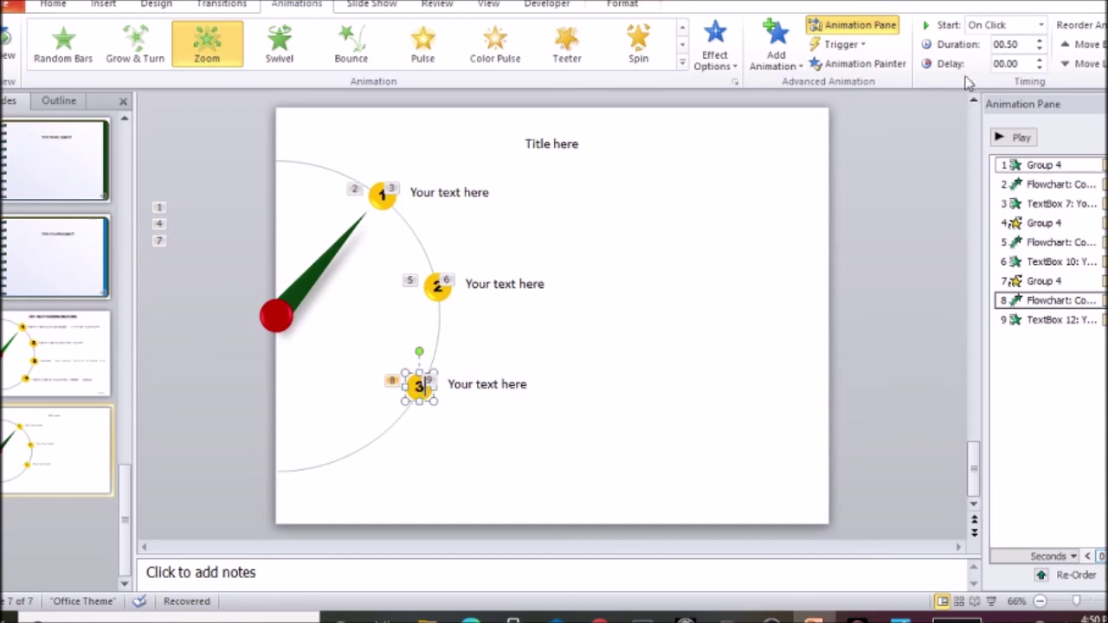
{"action": "left_click", "coordinate": [1014, 137]}
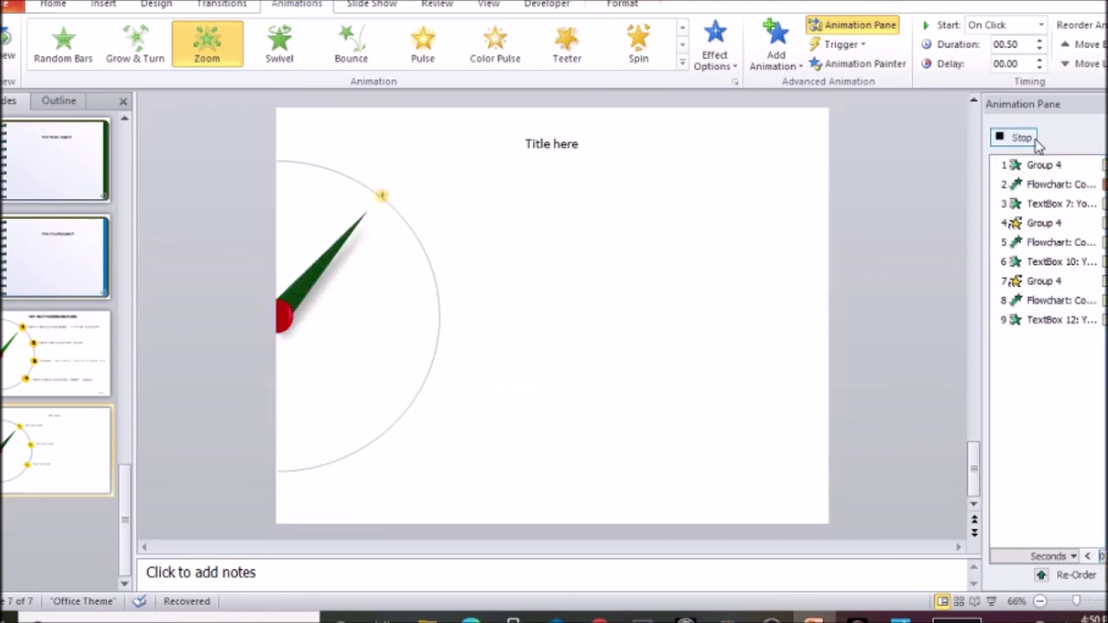